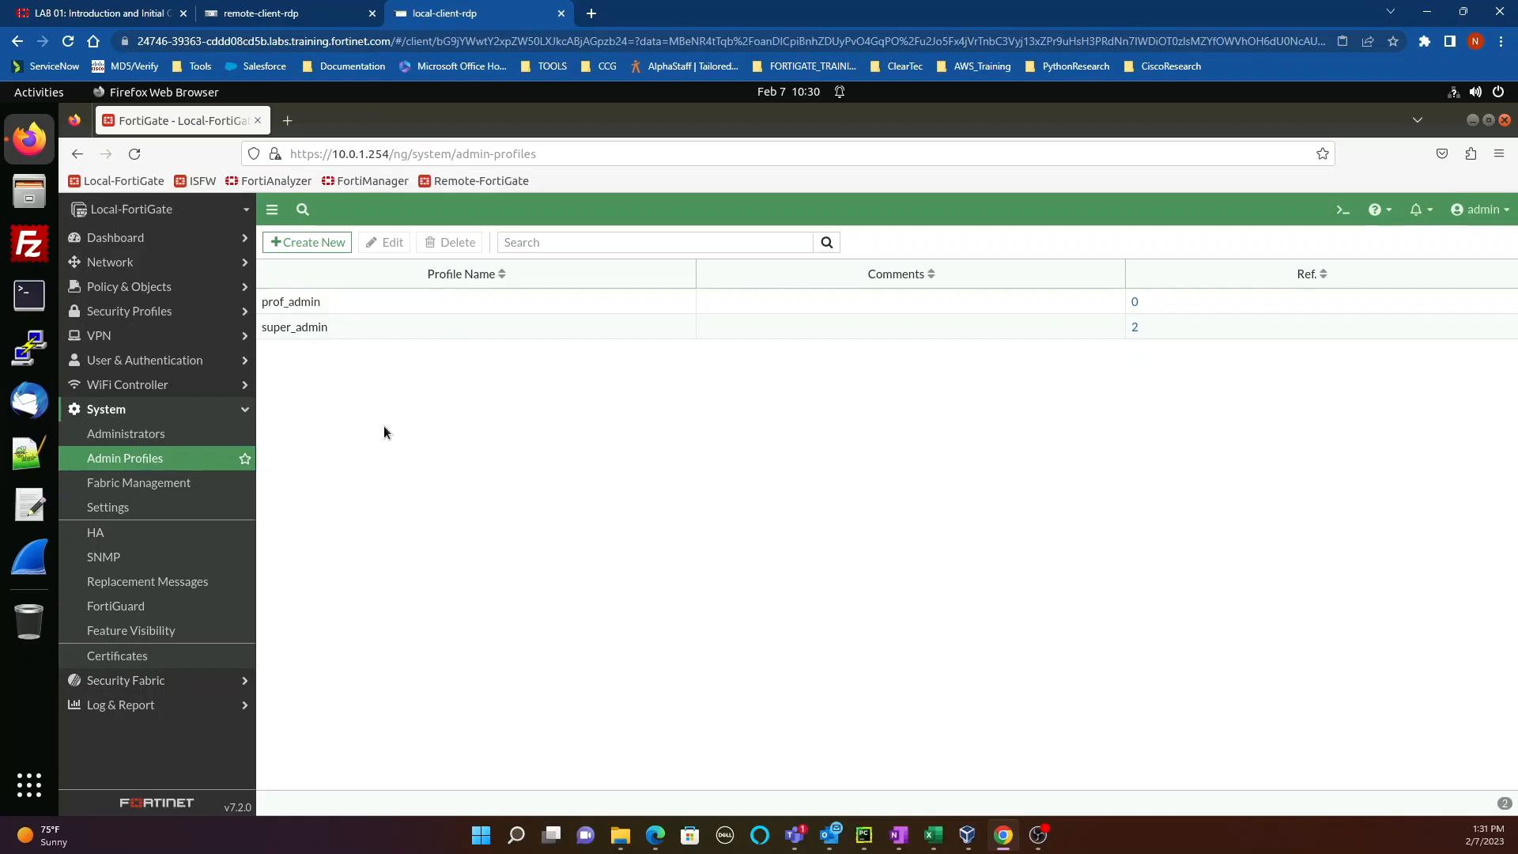
Step: View the super_admin profile's permissions, then go back to the Admin Profiles list
left_click(350, 334)
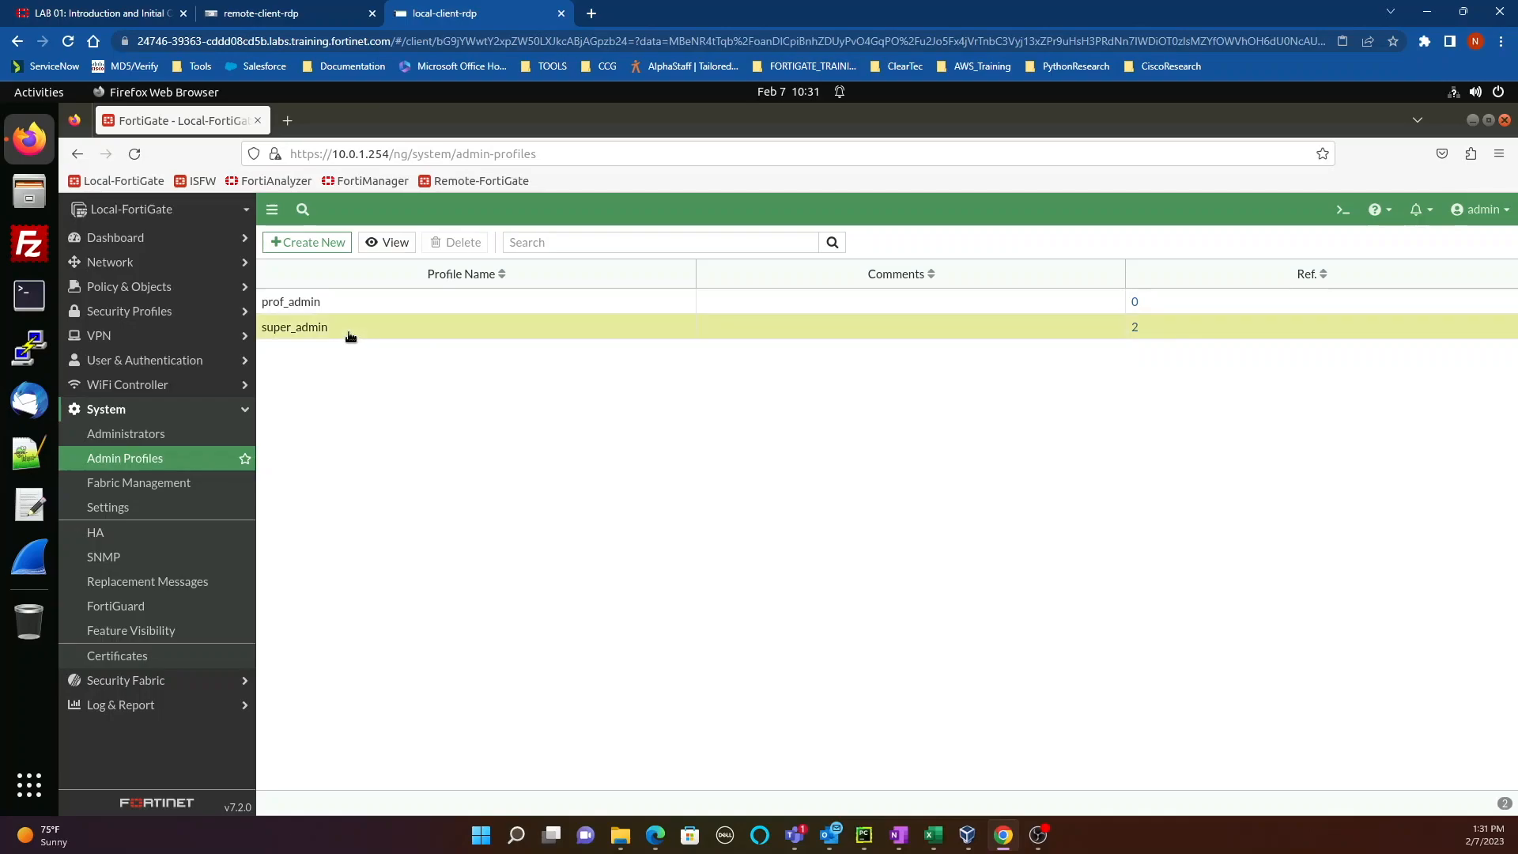
left_click(386, 244)
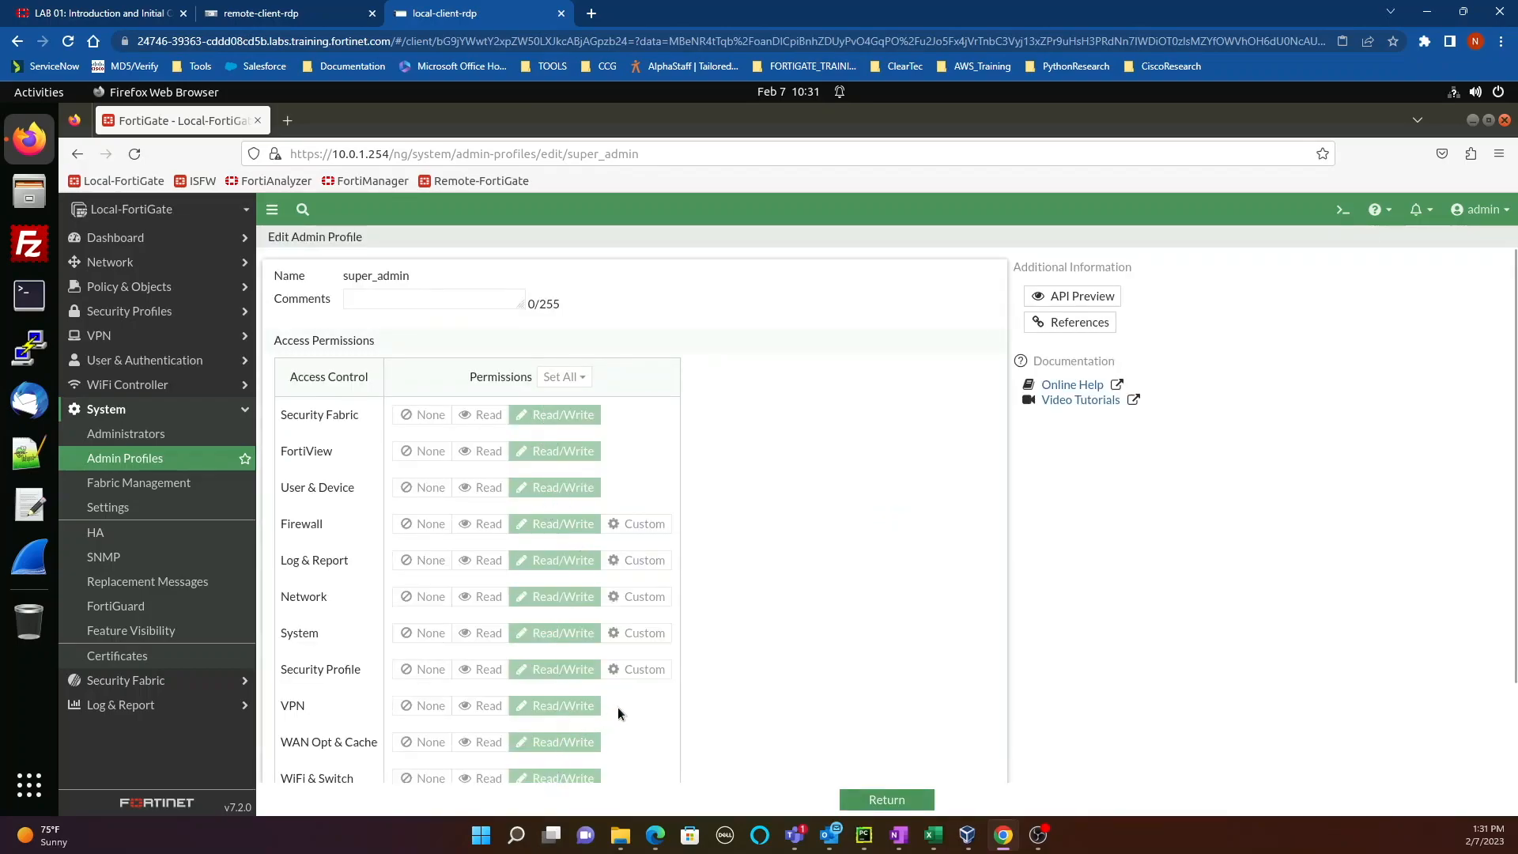
left_click(133, 463)
Step: Start a new profile named Security_Admin_Profile with Read access from Security Fabric through System
left_click(306, 242)
left_click(437, 277)
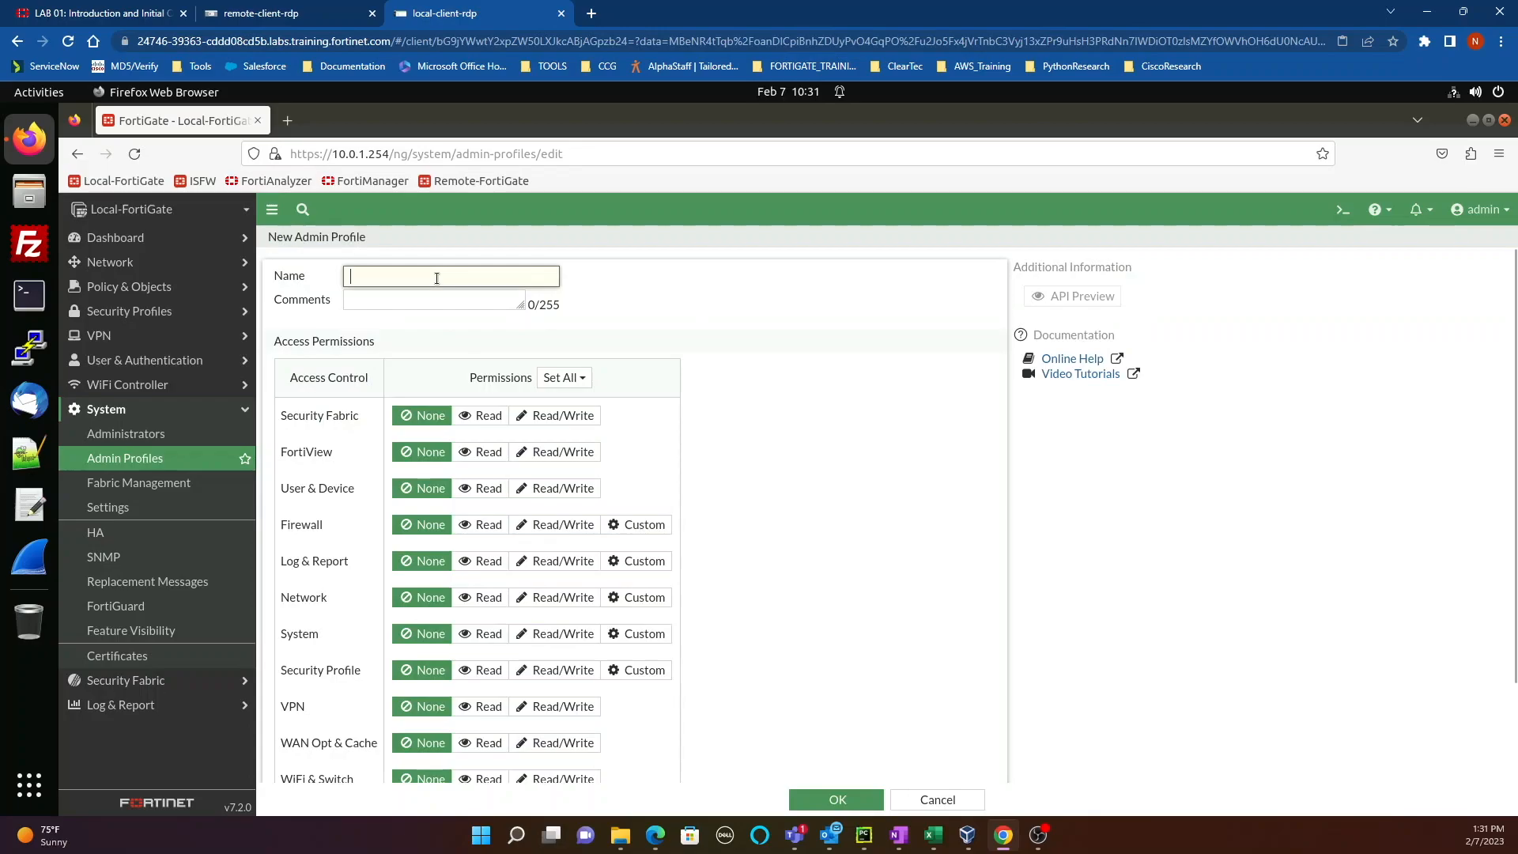
type("Security_Admin_Profile")
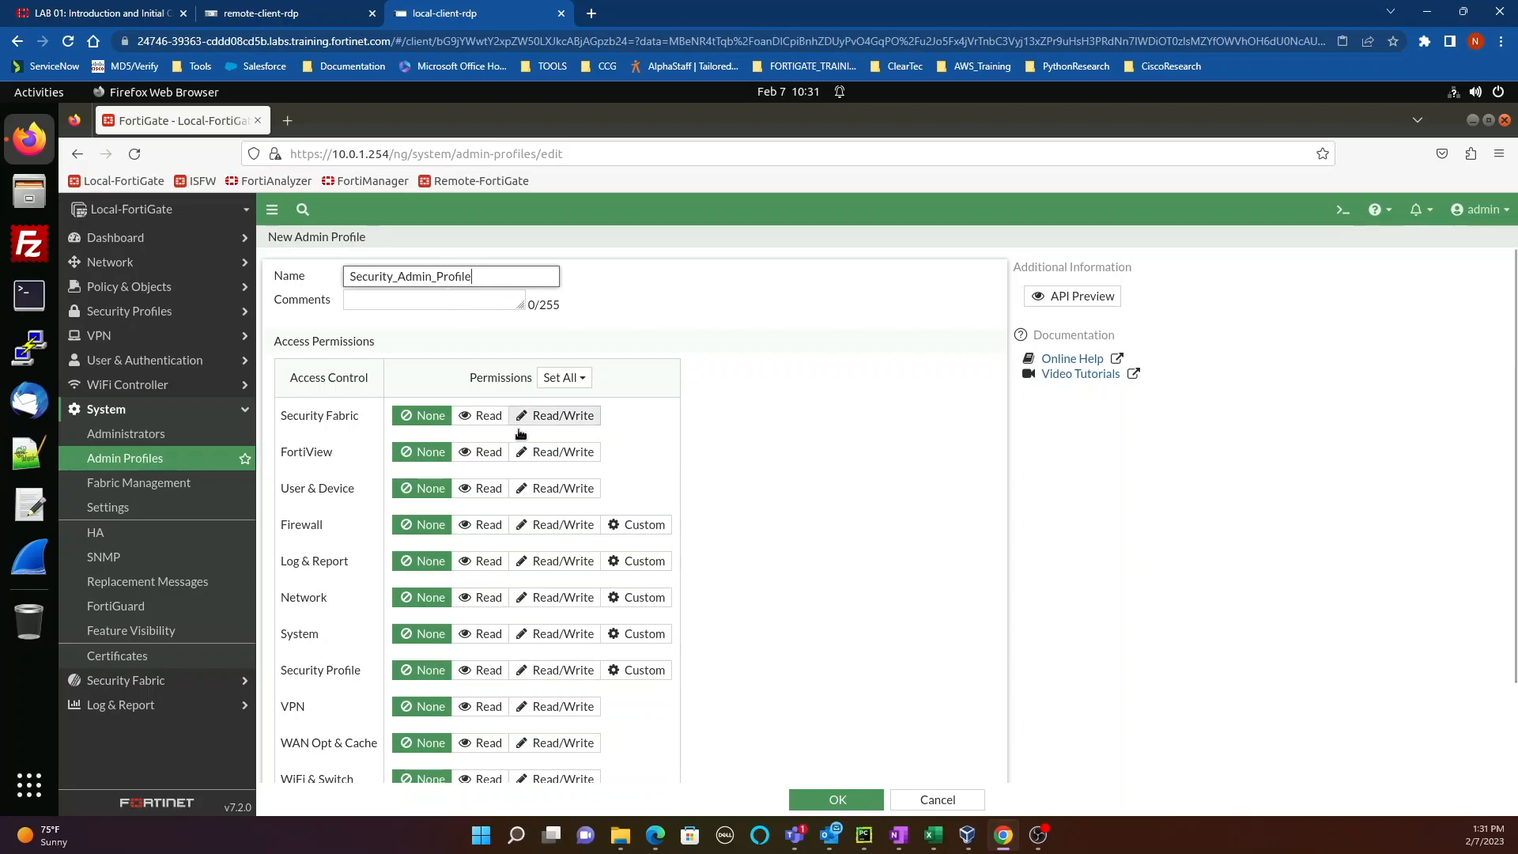
left_click(473, 417)
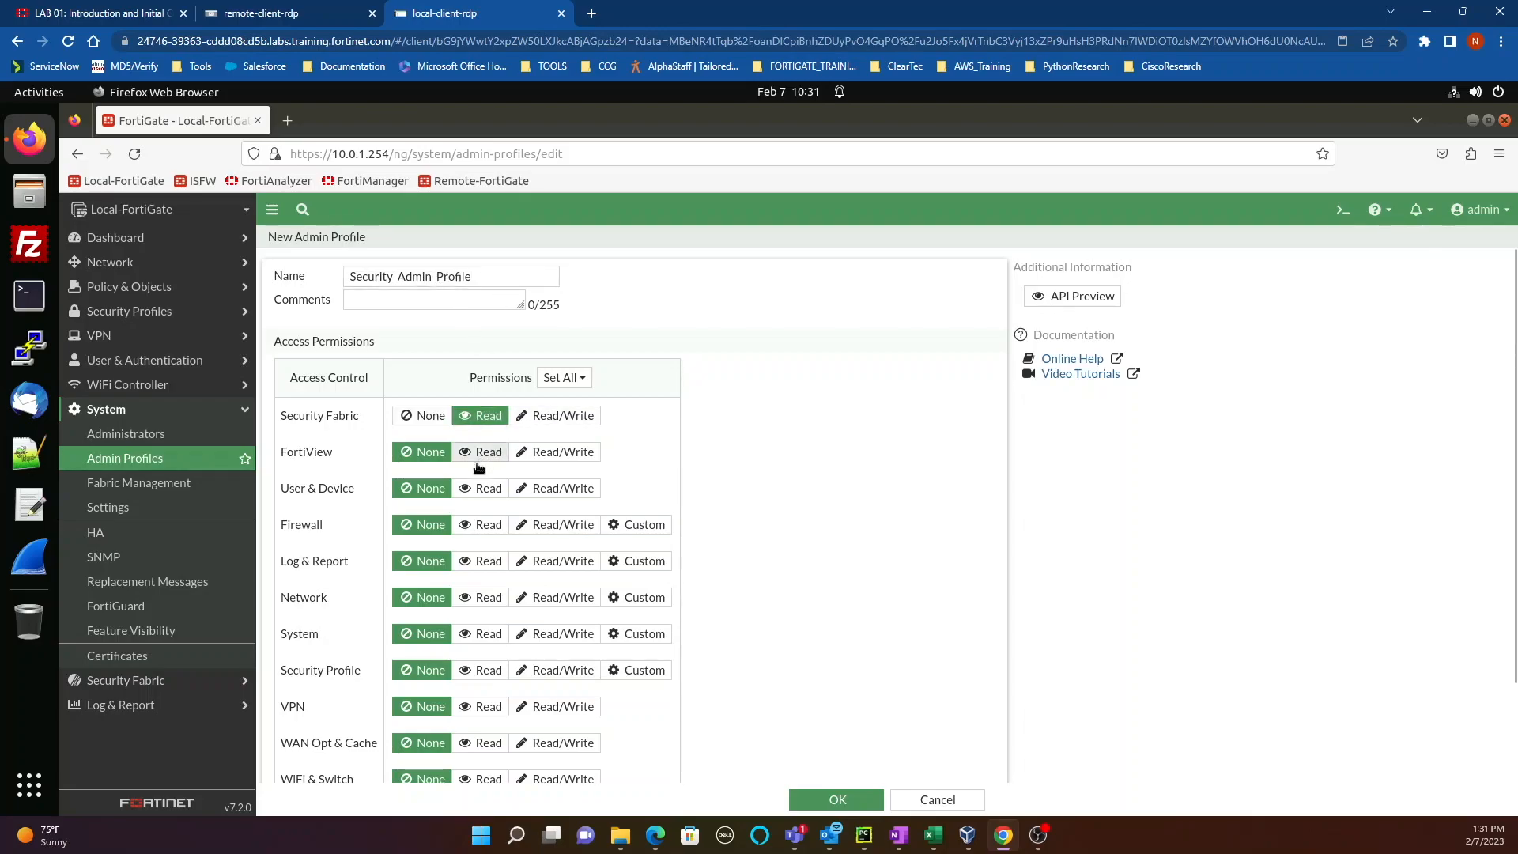
left_click(477, 455)
left_click(477, 490)
left_click(477, 527)
left_click(479, 563)
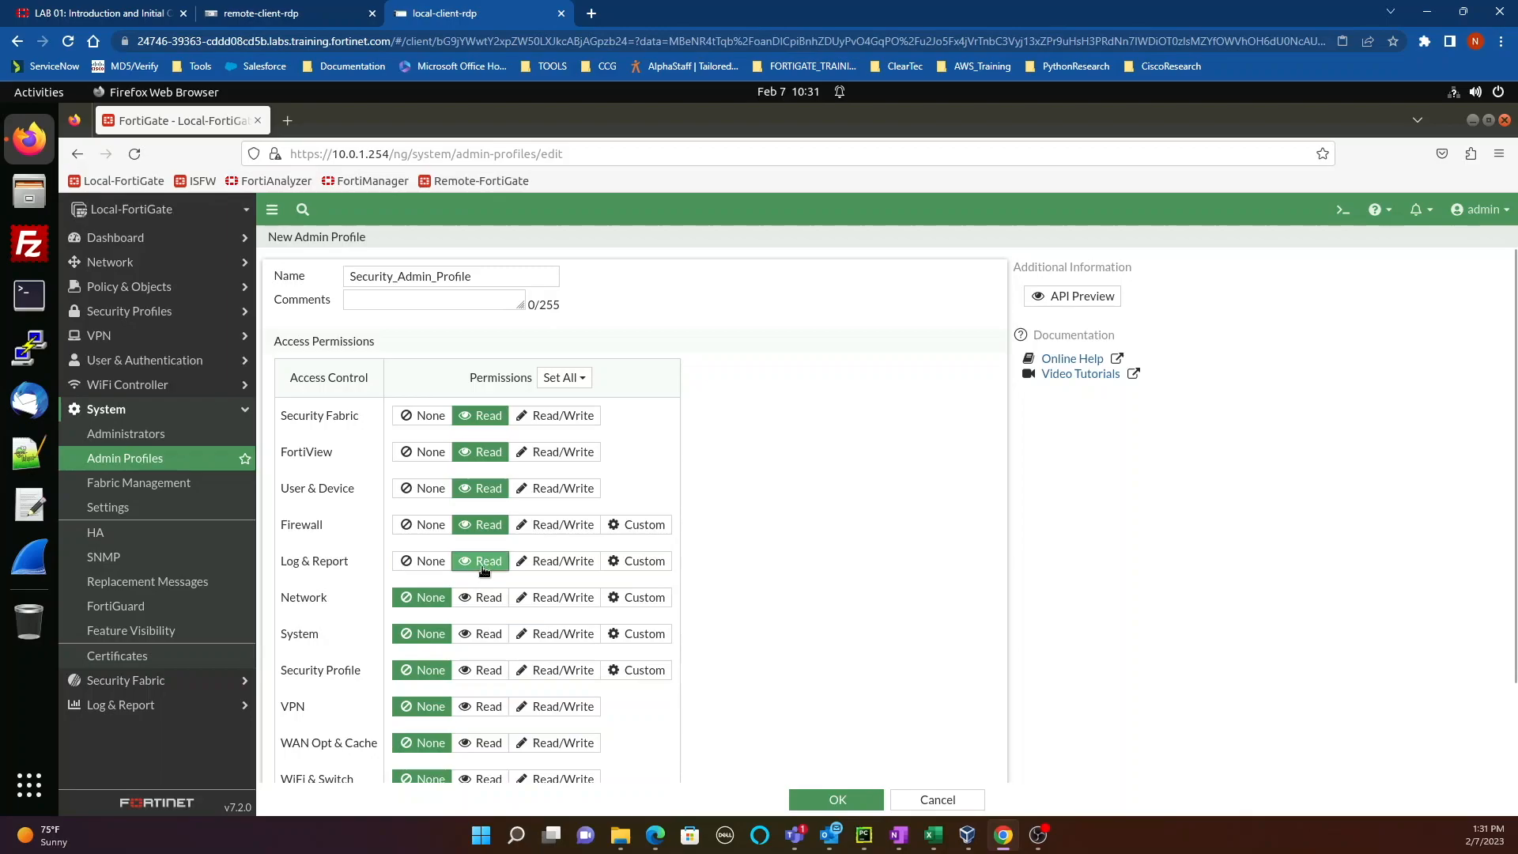
left_click(487, 599)
left_click(486, 635)
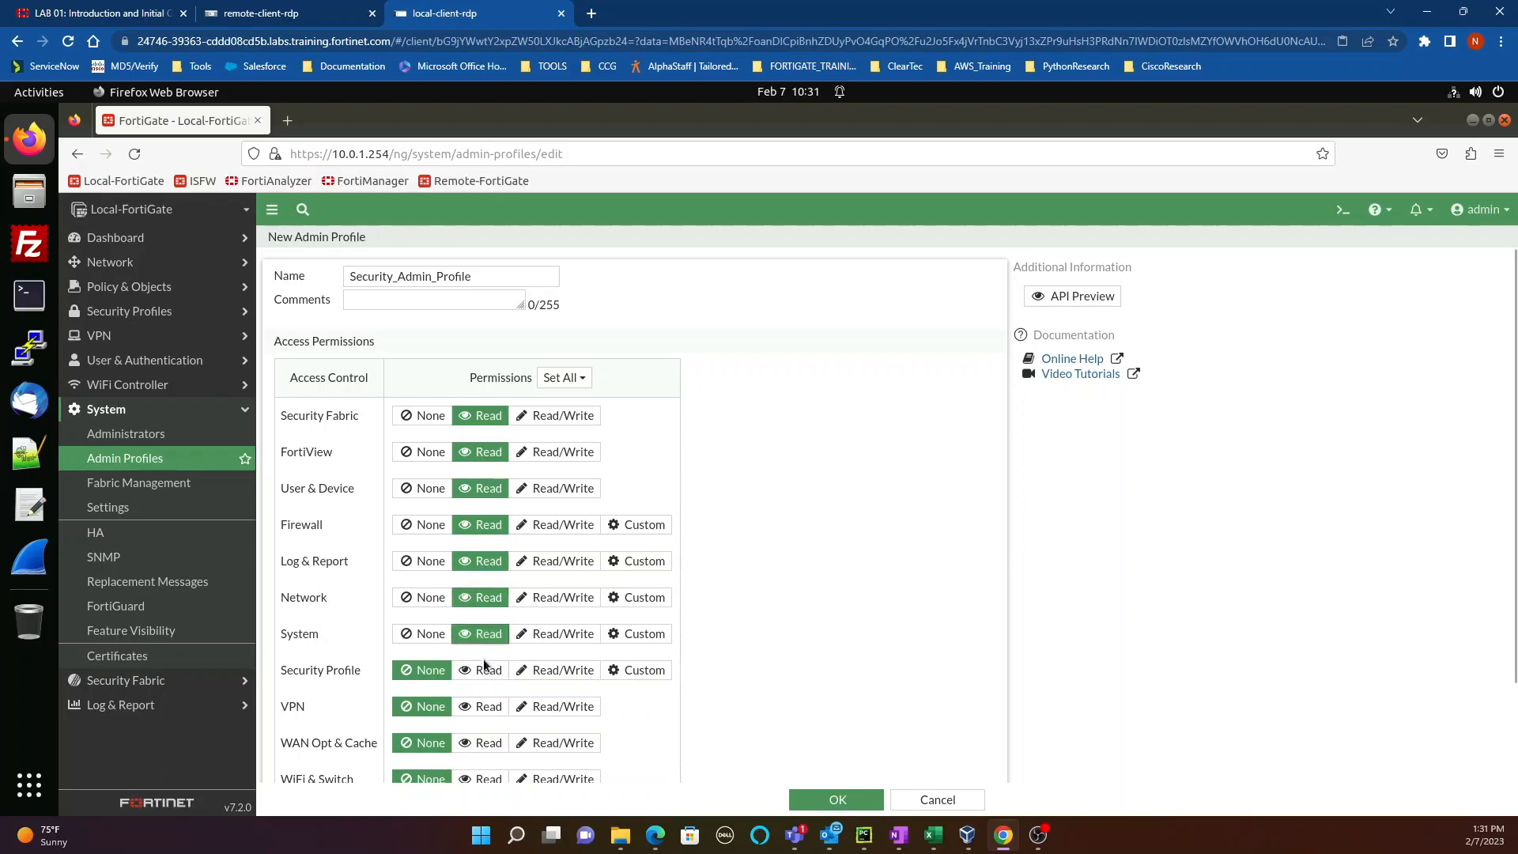
Step: Give Security Profile Read/Write, VPN, WAN Opt & Cache and WiFi & Switch Read, then save
left_click(555, 670)
scroll(668, 726, "down", 2)
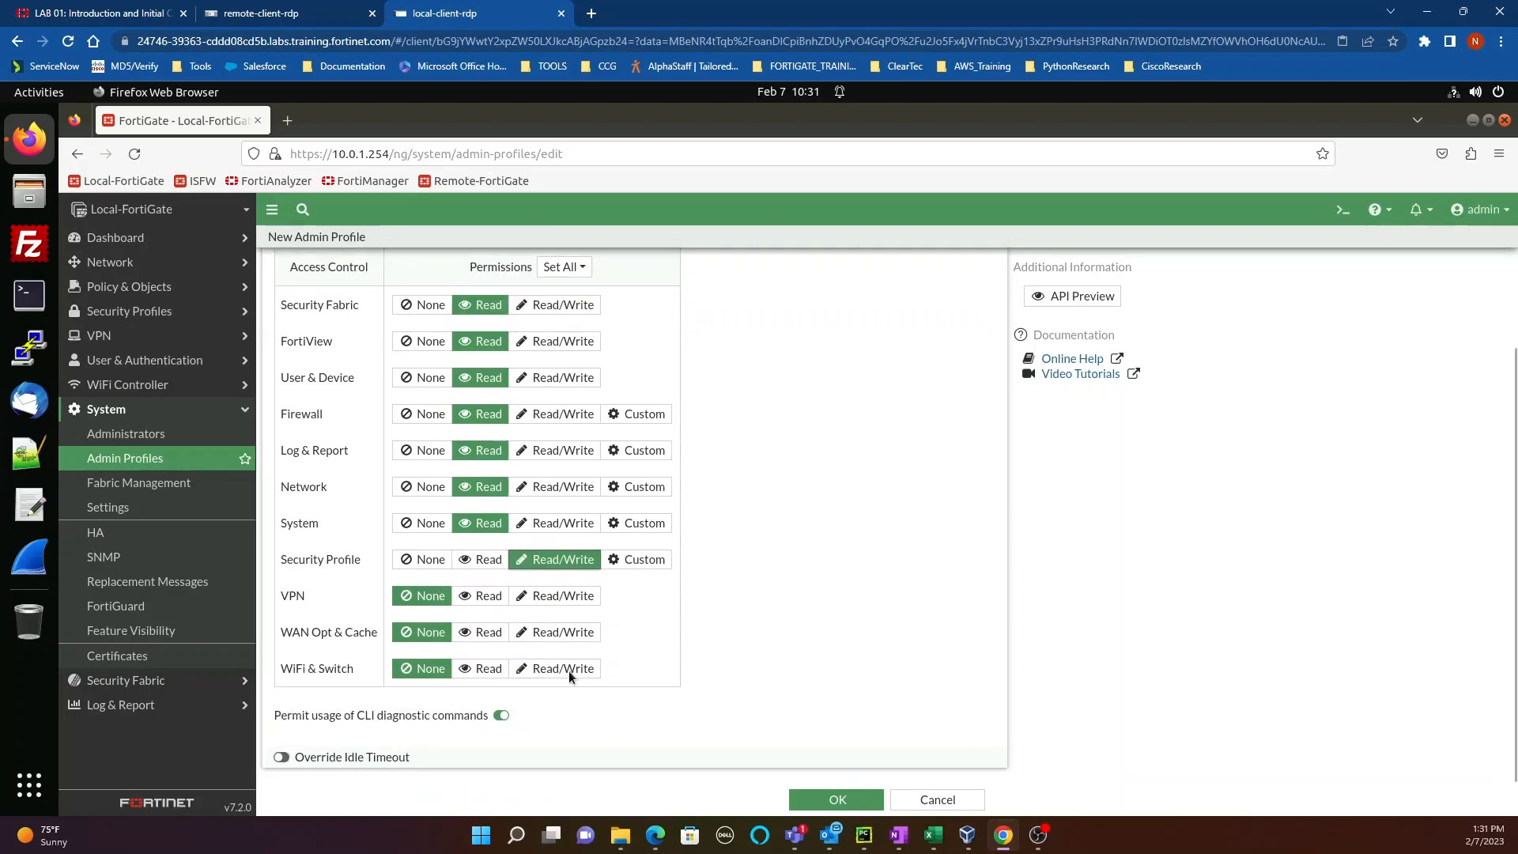
left_click(483, 598)
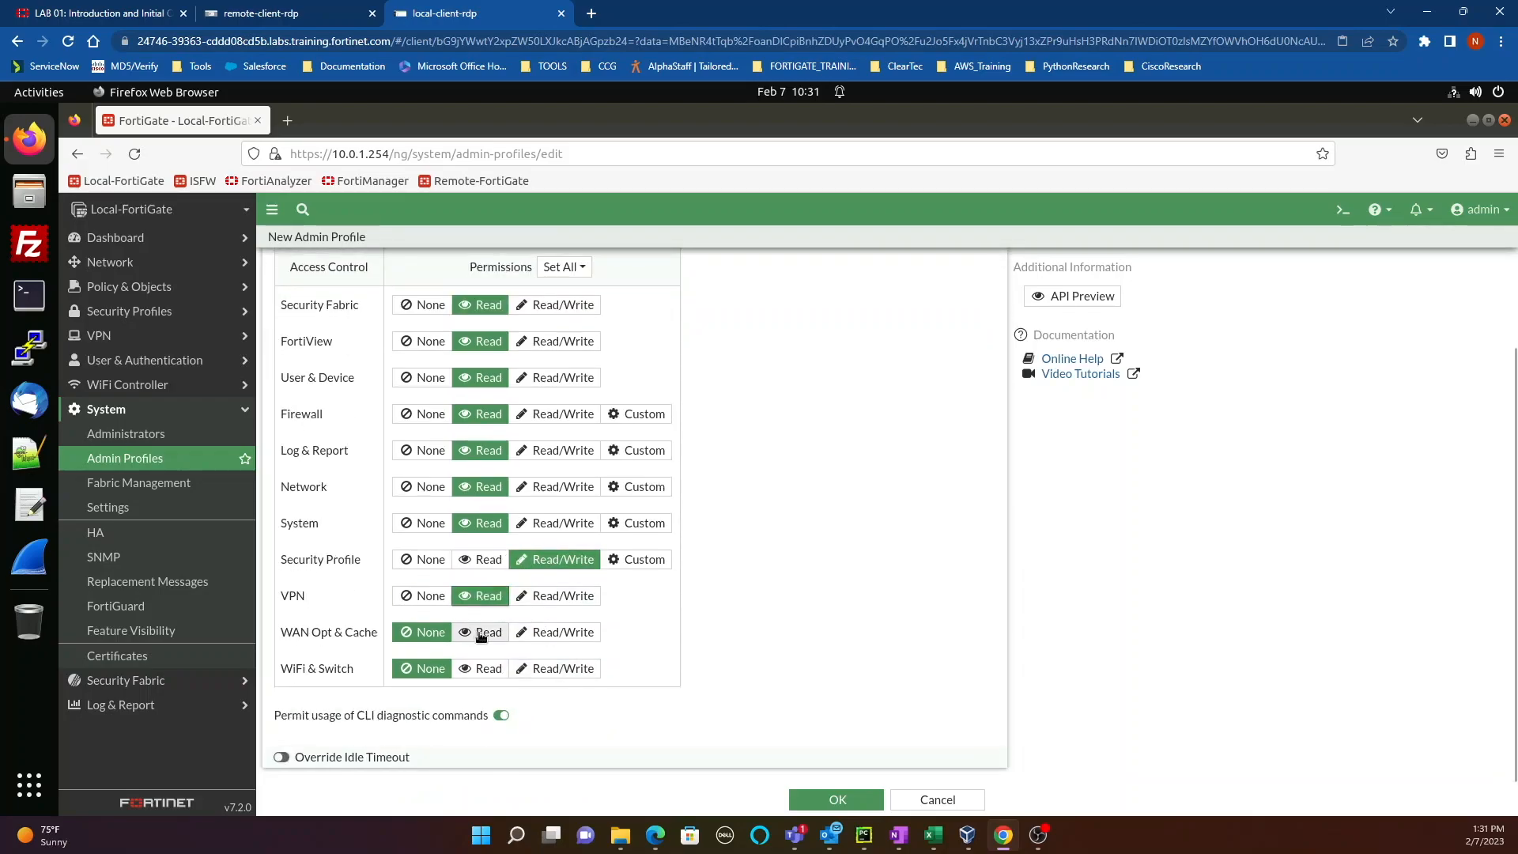
left_click(484, 633)
left_click(485, 668)
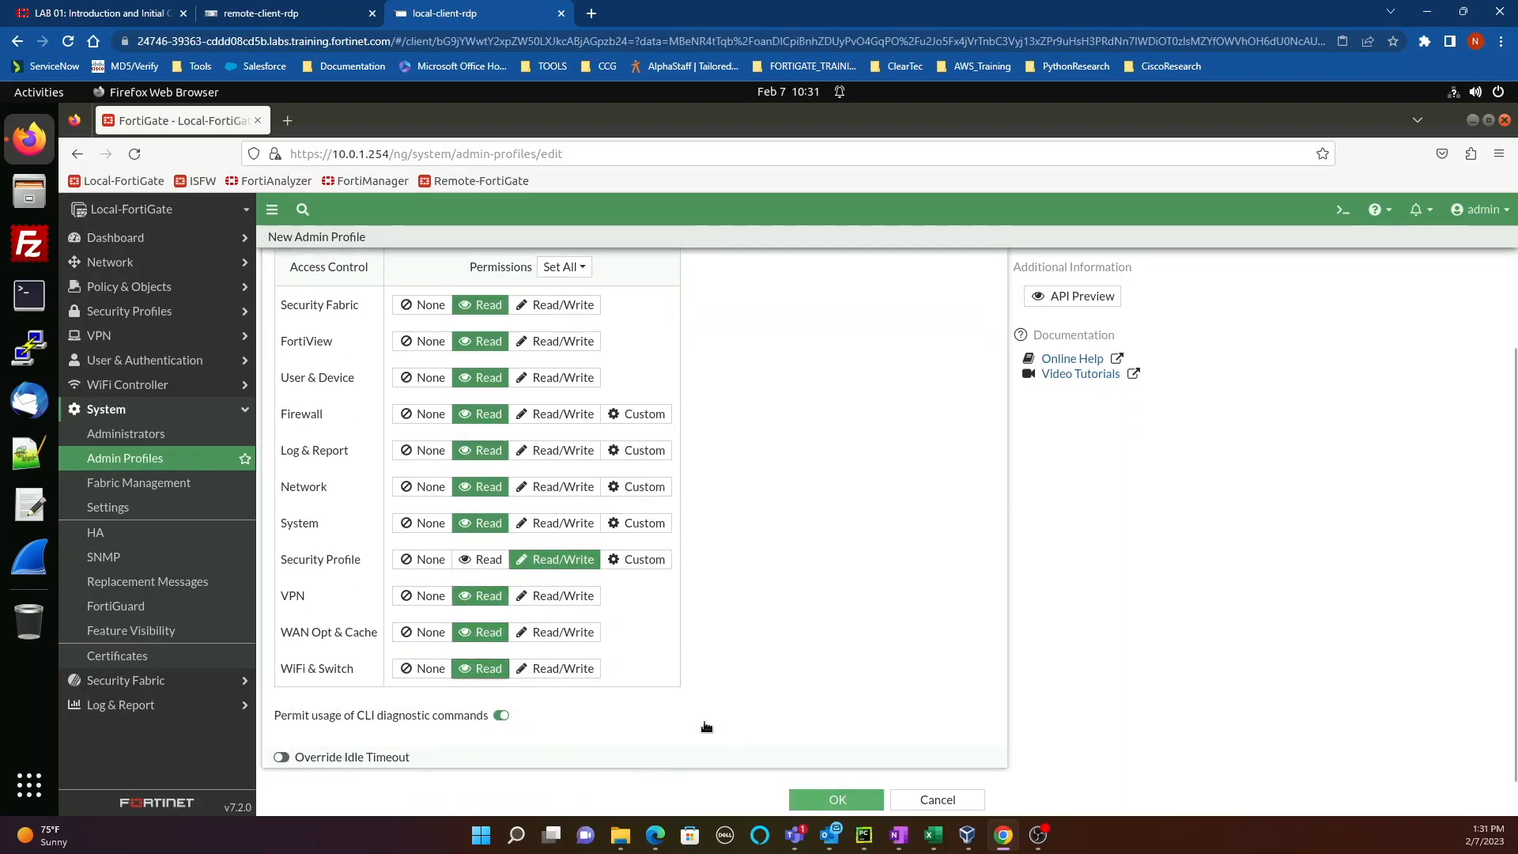
left_click(831, 803)
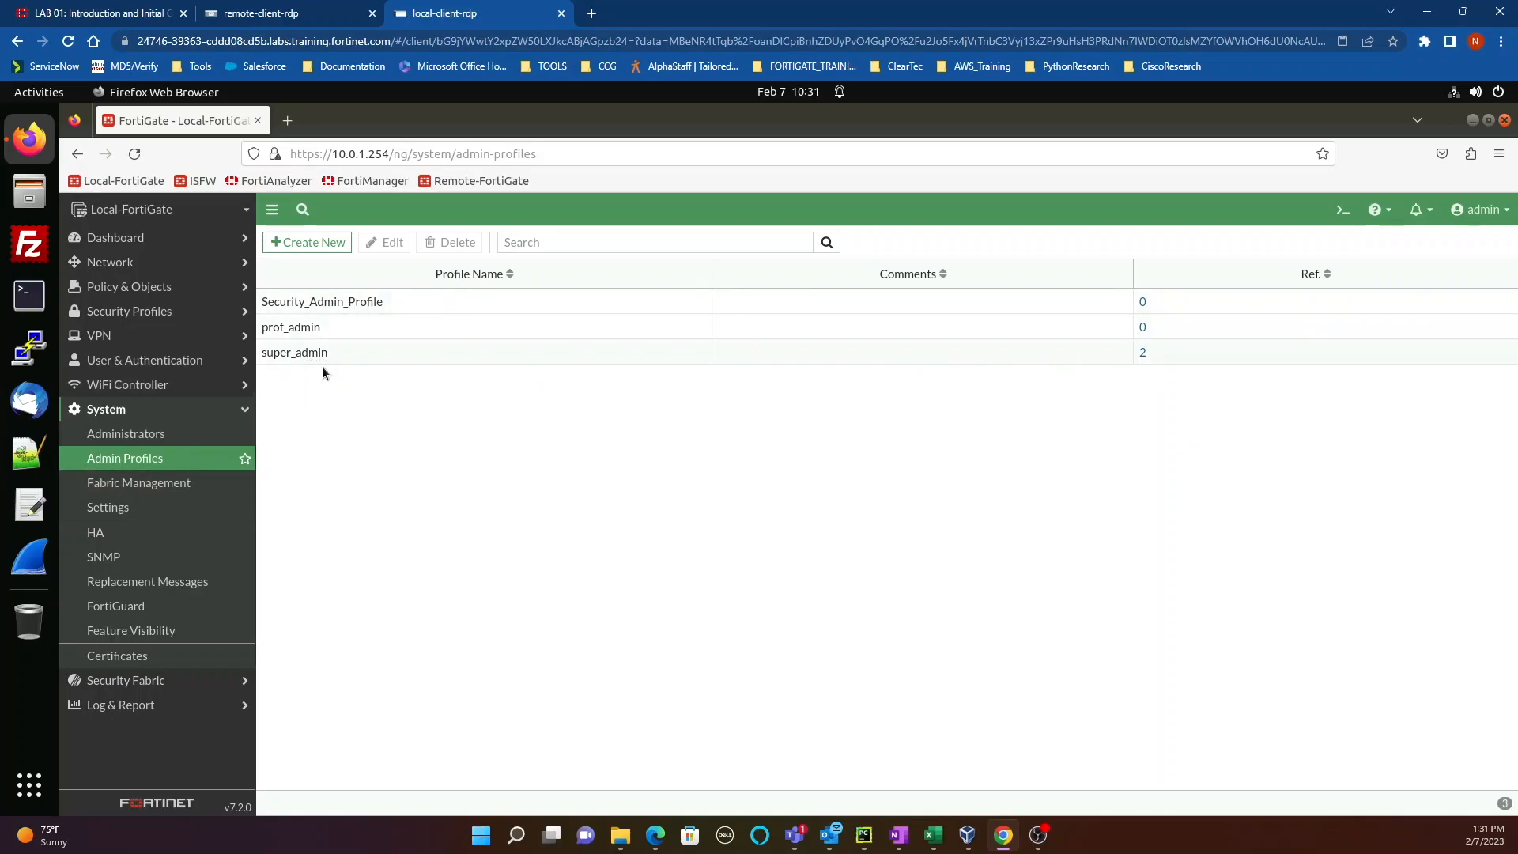
Step: Check the admin account's super_admin profile, then start a new regular Administrator account
left_click(126, 435)
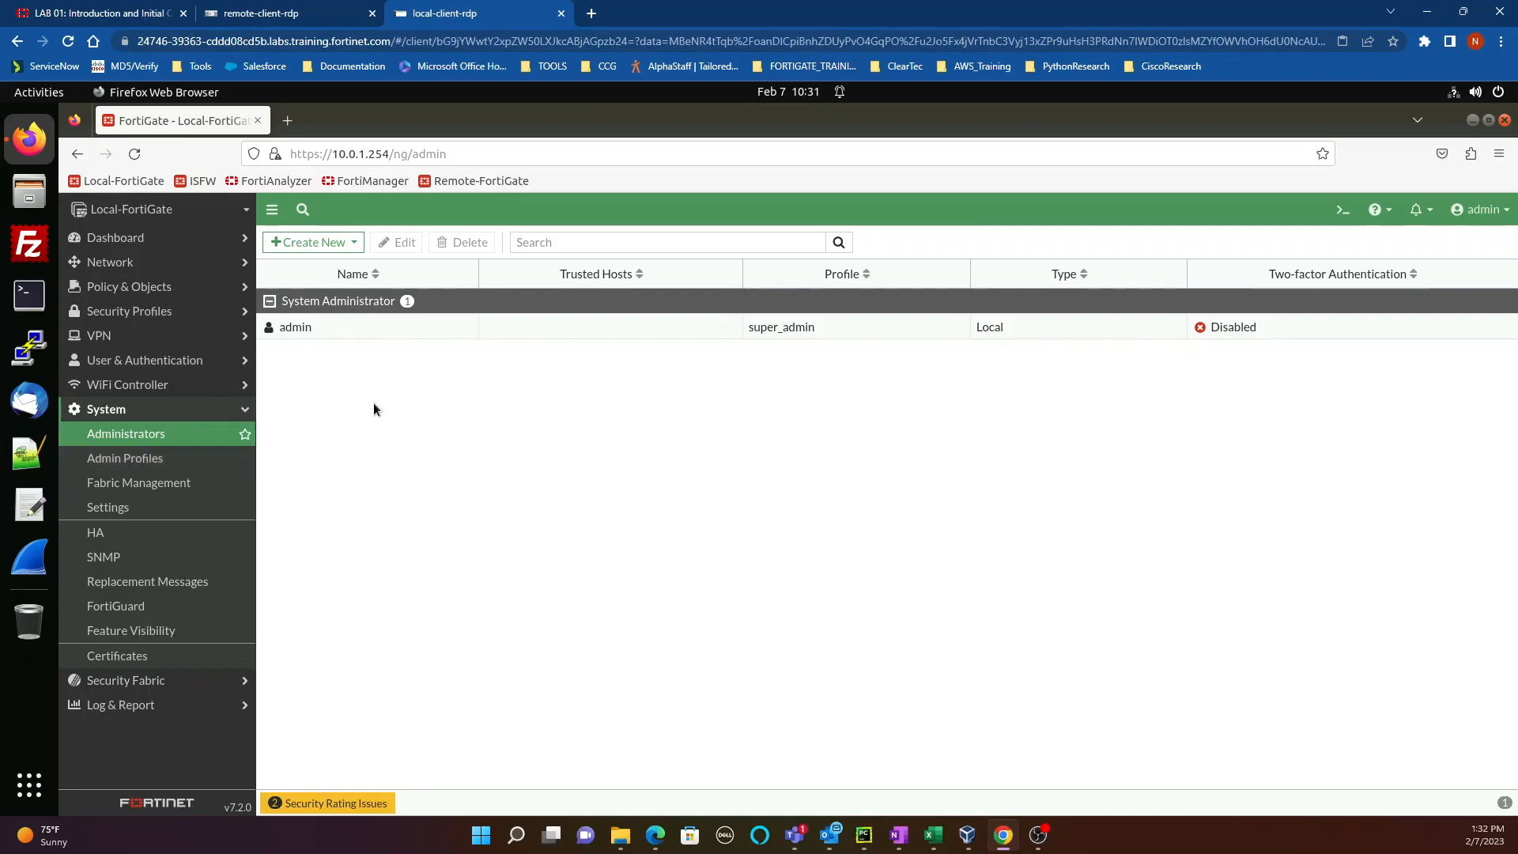
left_click(350, 332)
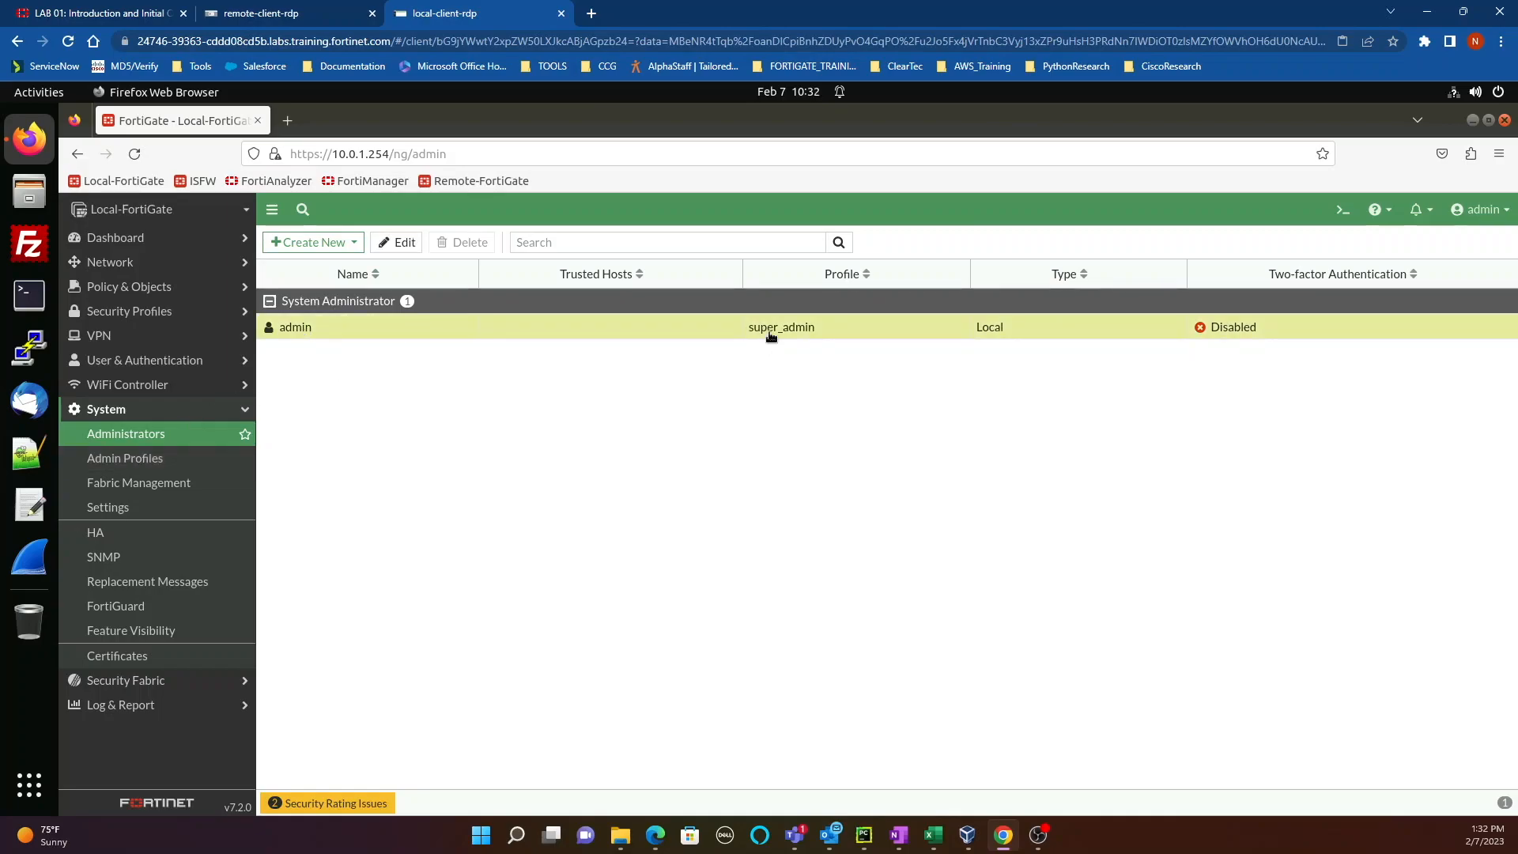
mouse_move(771, 336)
left_click(809, 309)
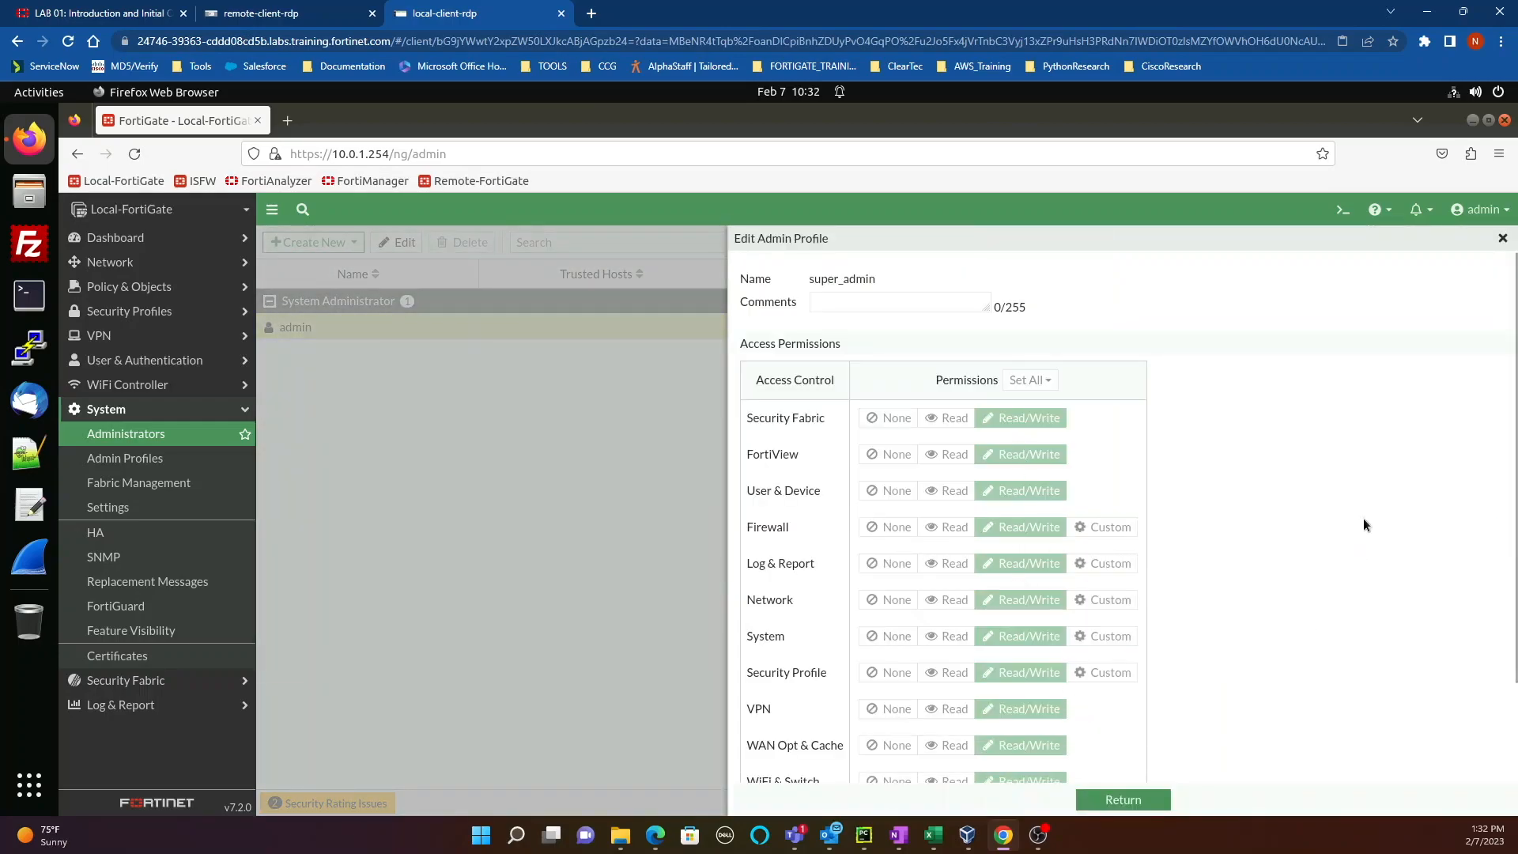
left_click(1499, 240)
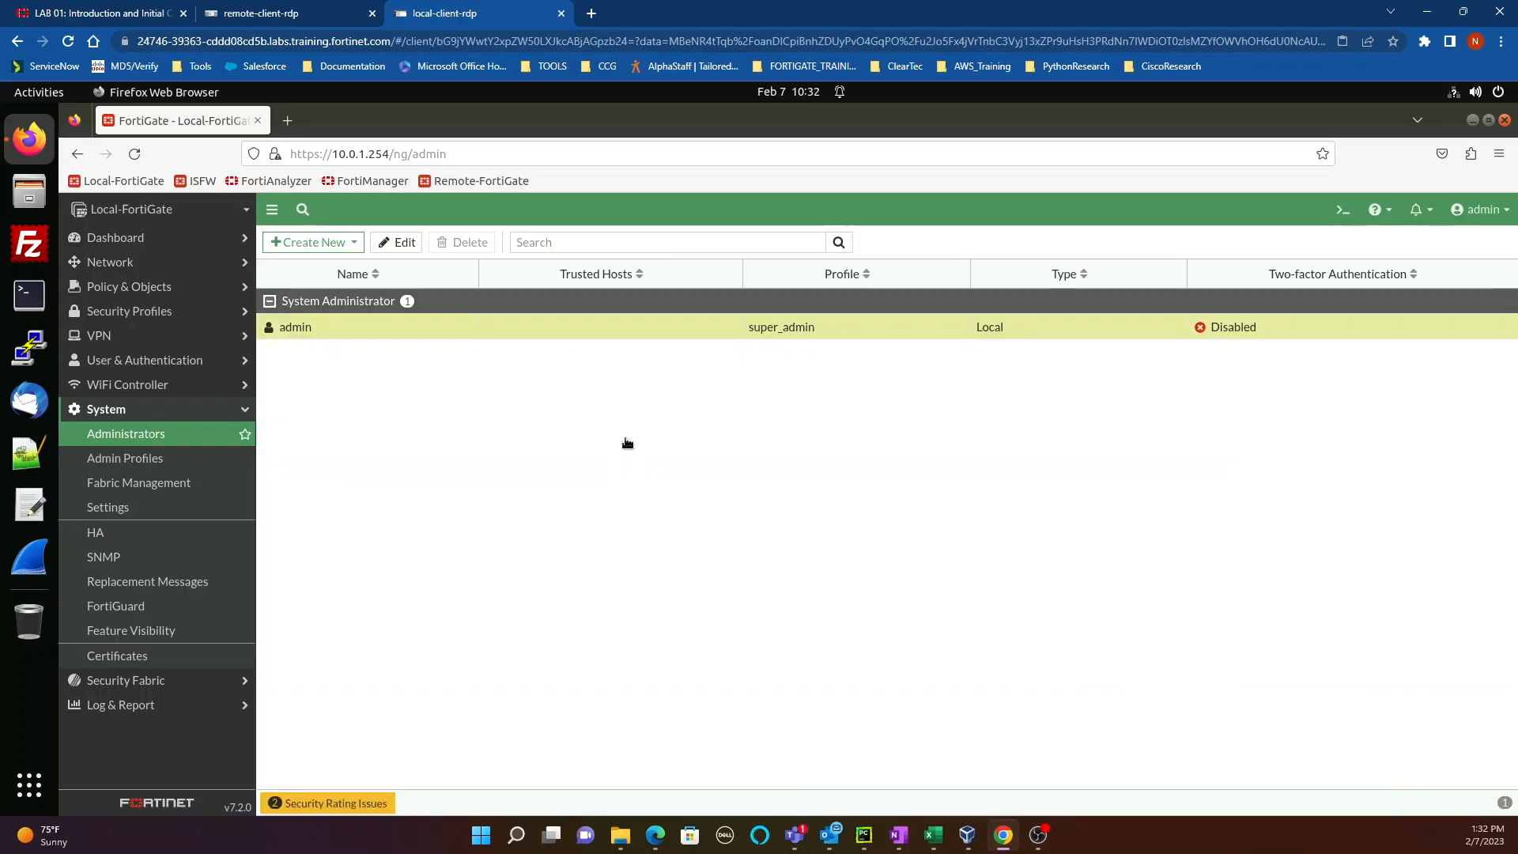
left_click(324, 244)
left_click(324, 260)
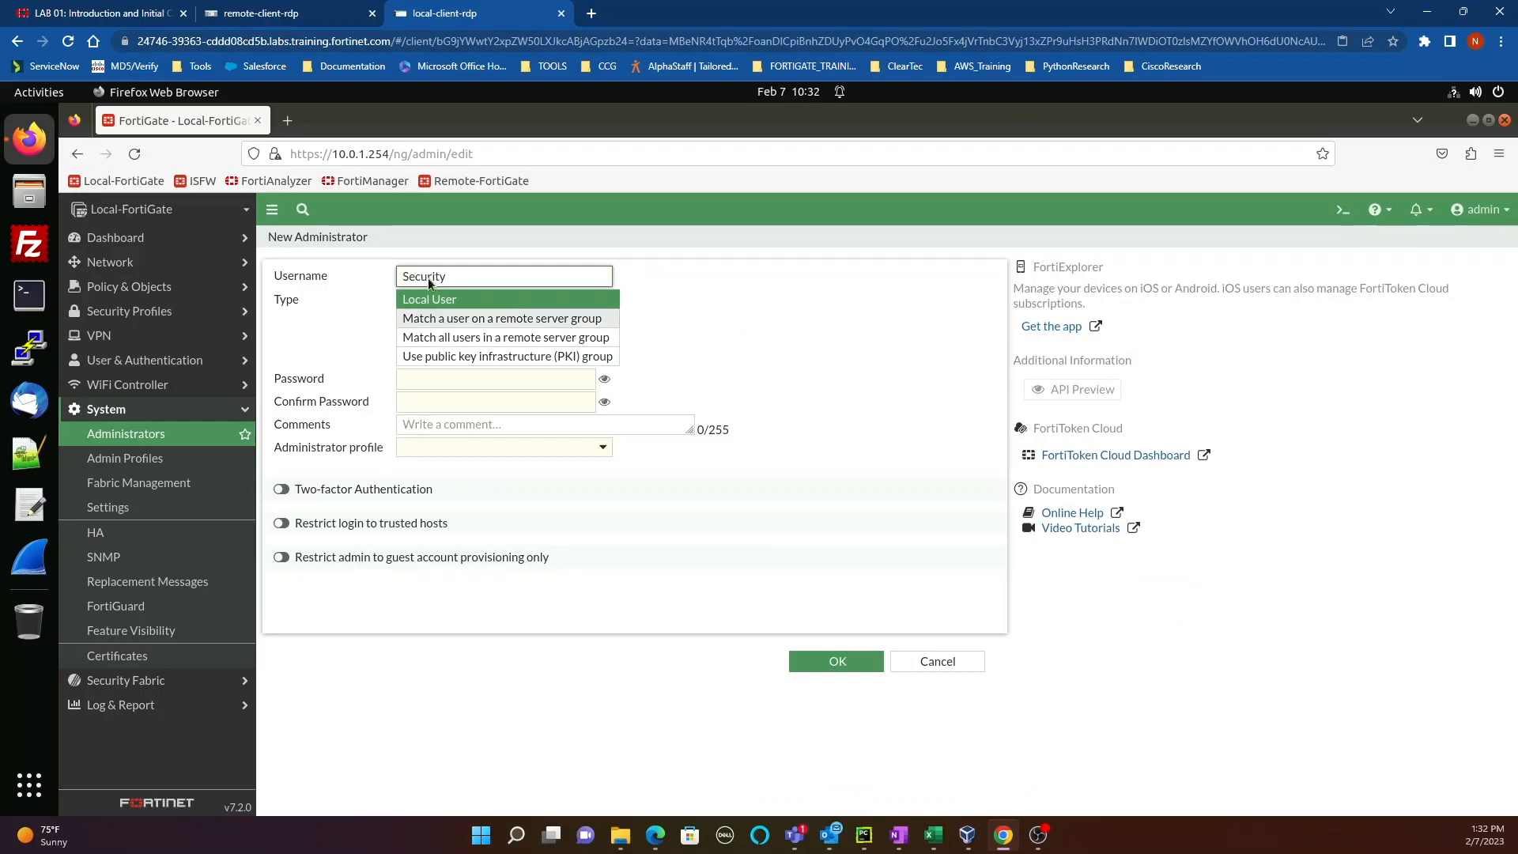
Step: Enter and confirm the new administrator's password
left_click(465, 387)
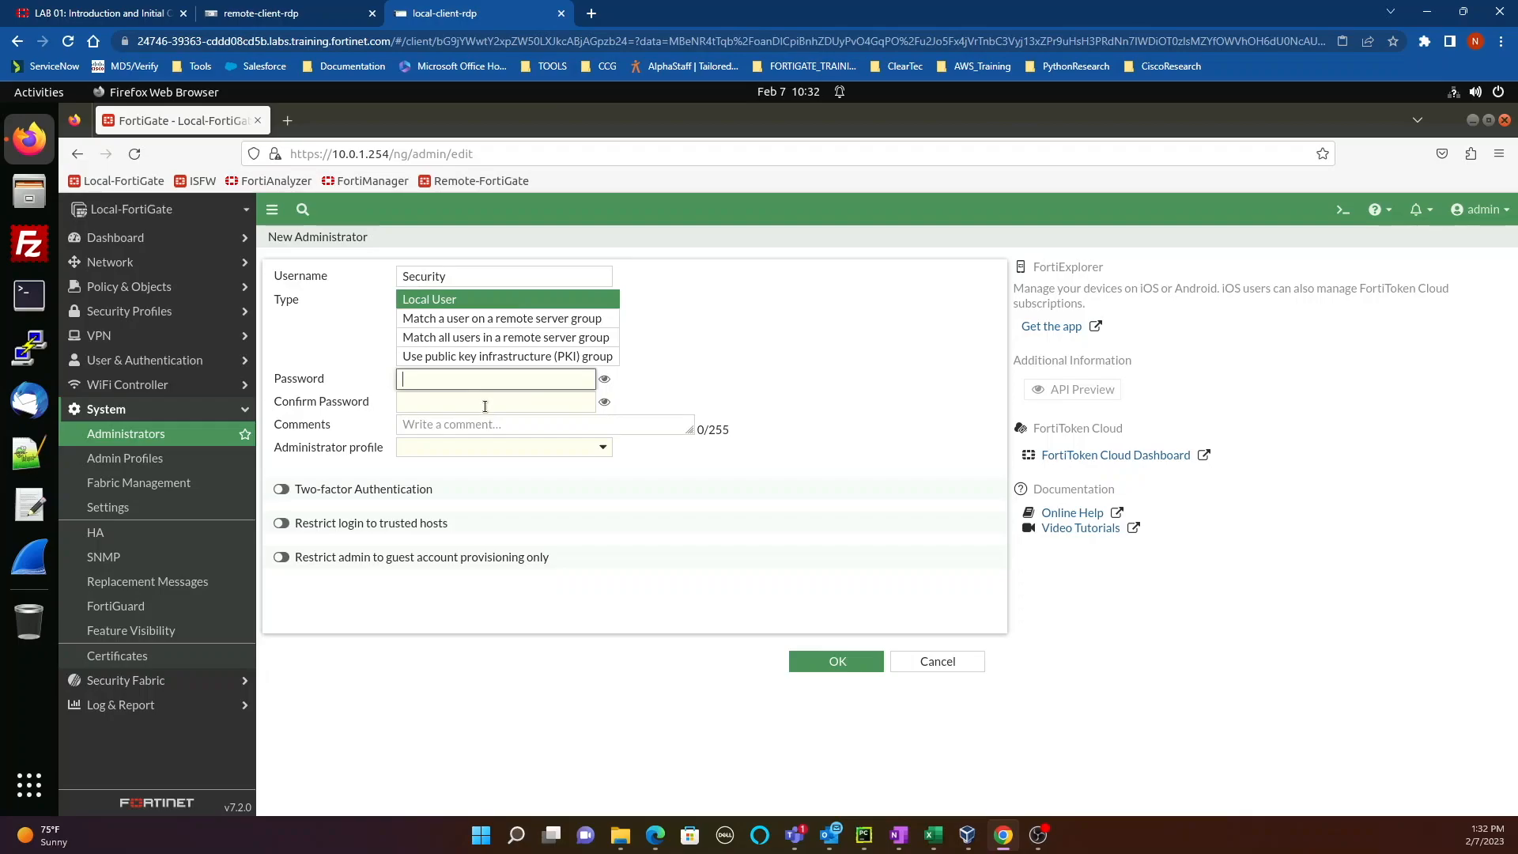
type("••••••")
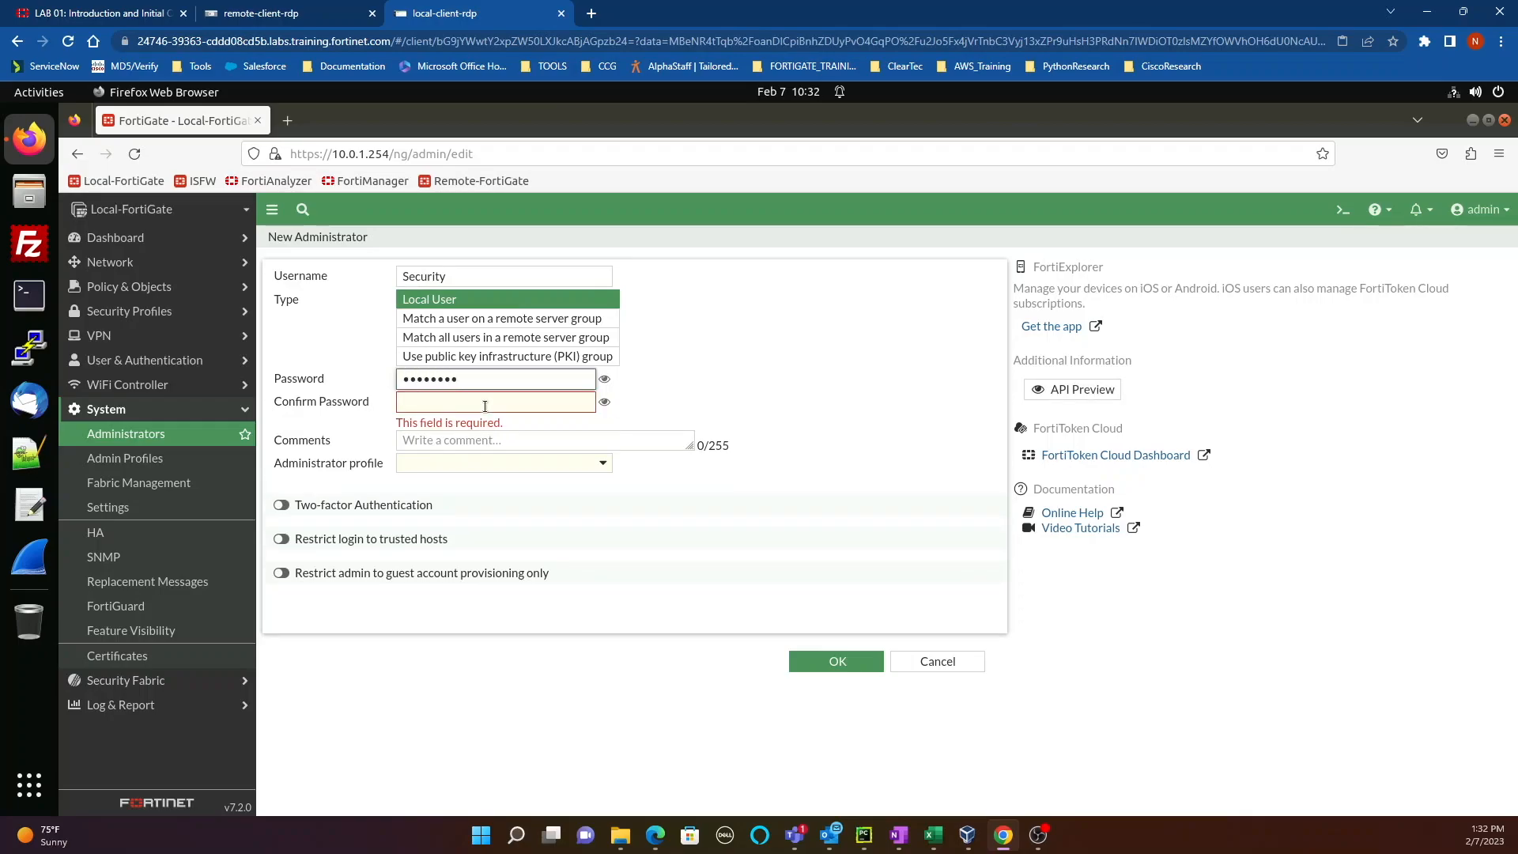
left_click(485, 405)
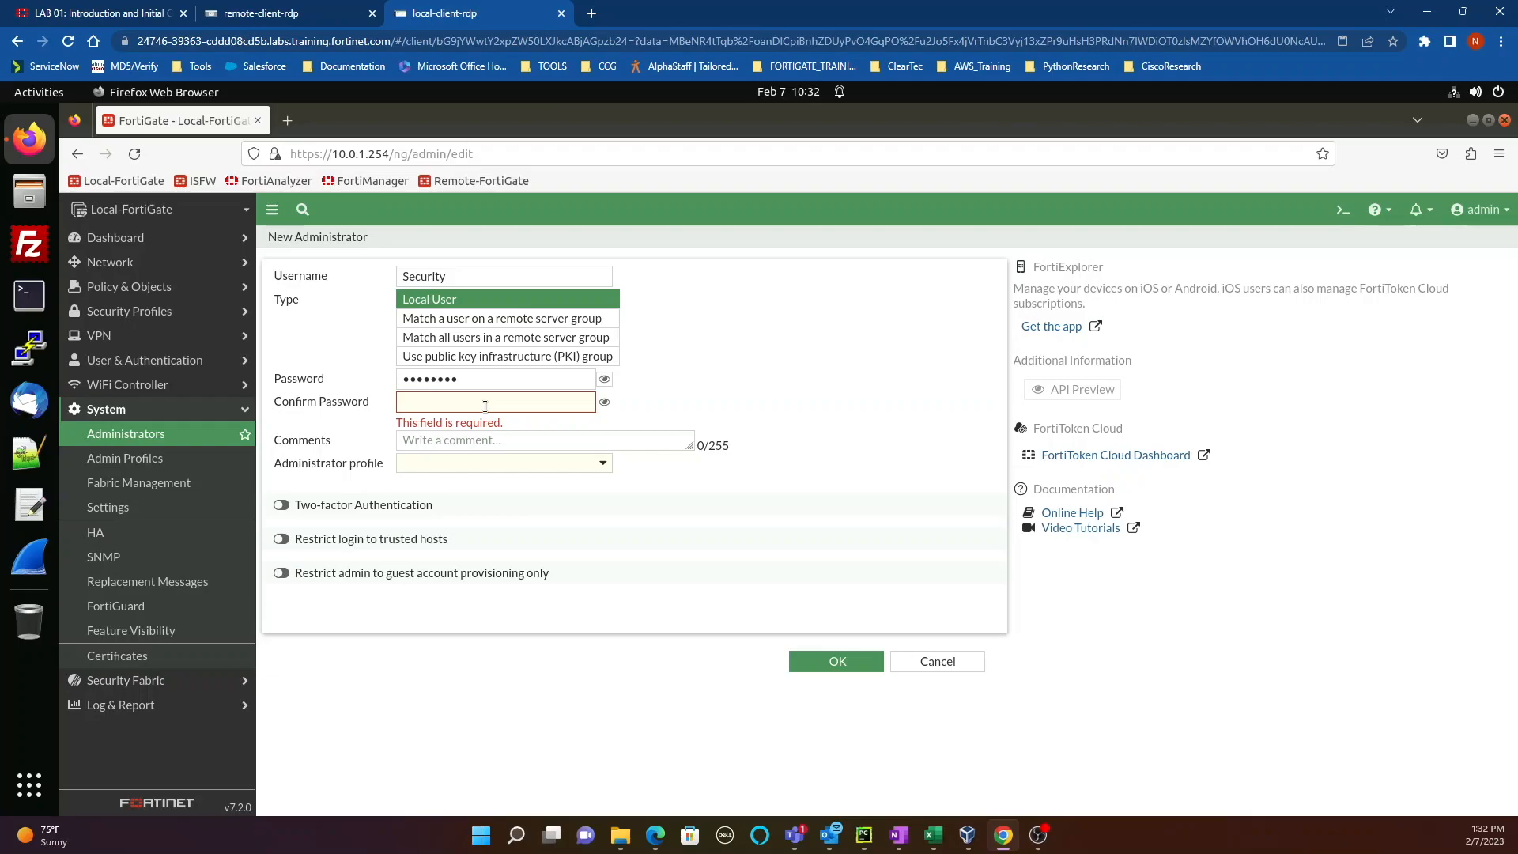
left_click(484, 406)
type("pas")
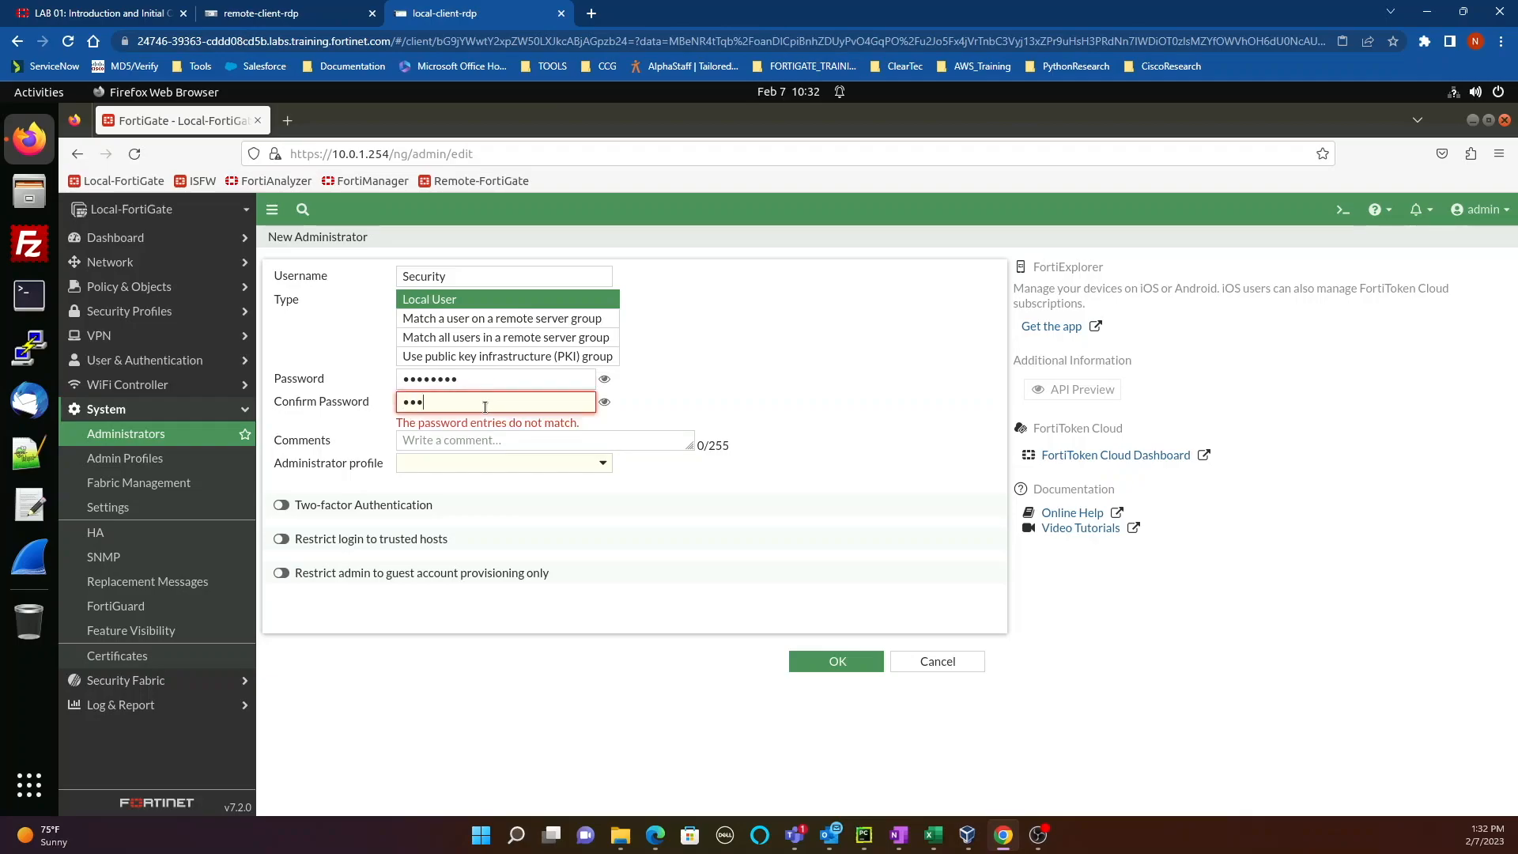
type("sword")
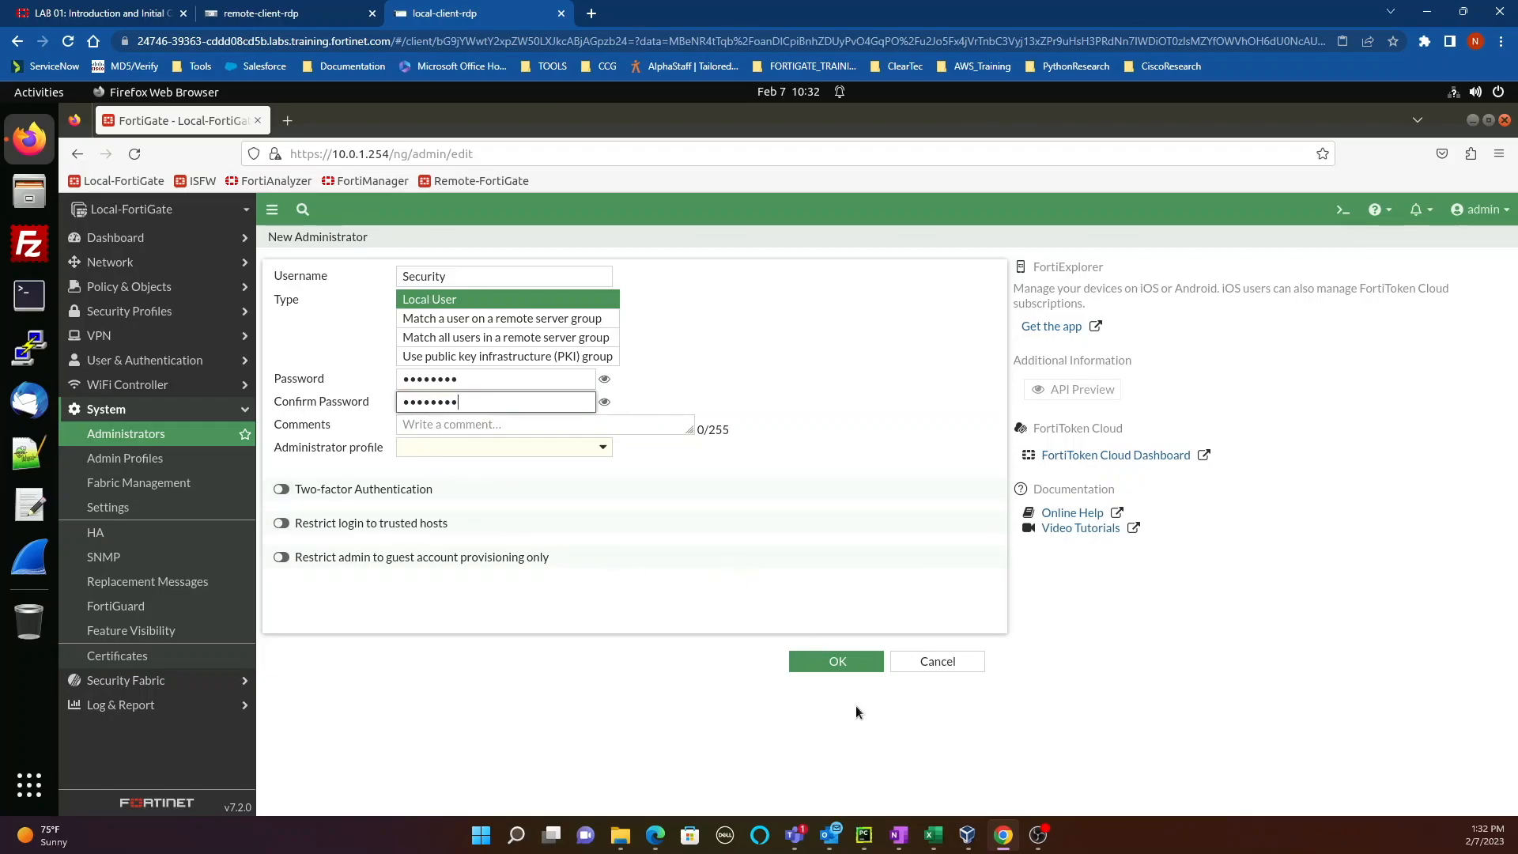
left_click(820, 671)
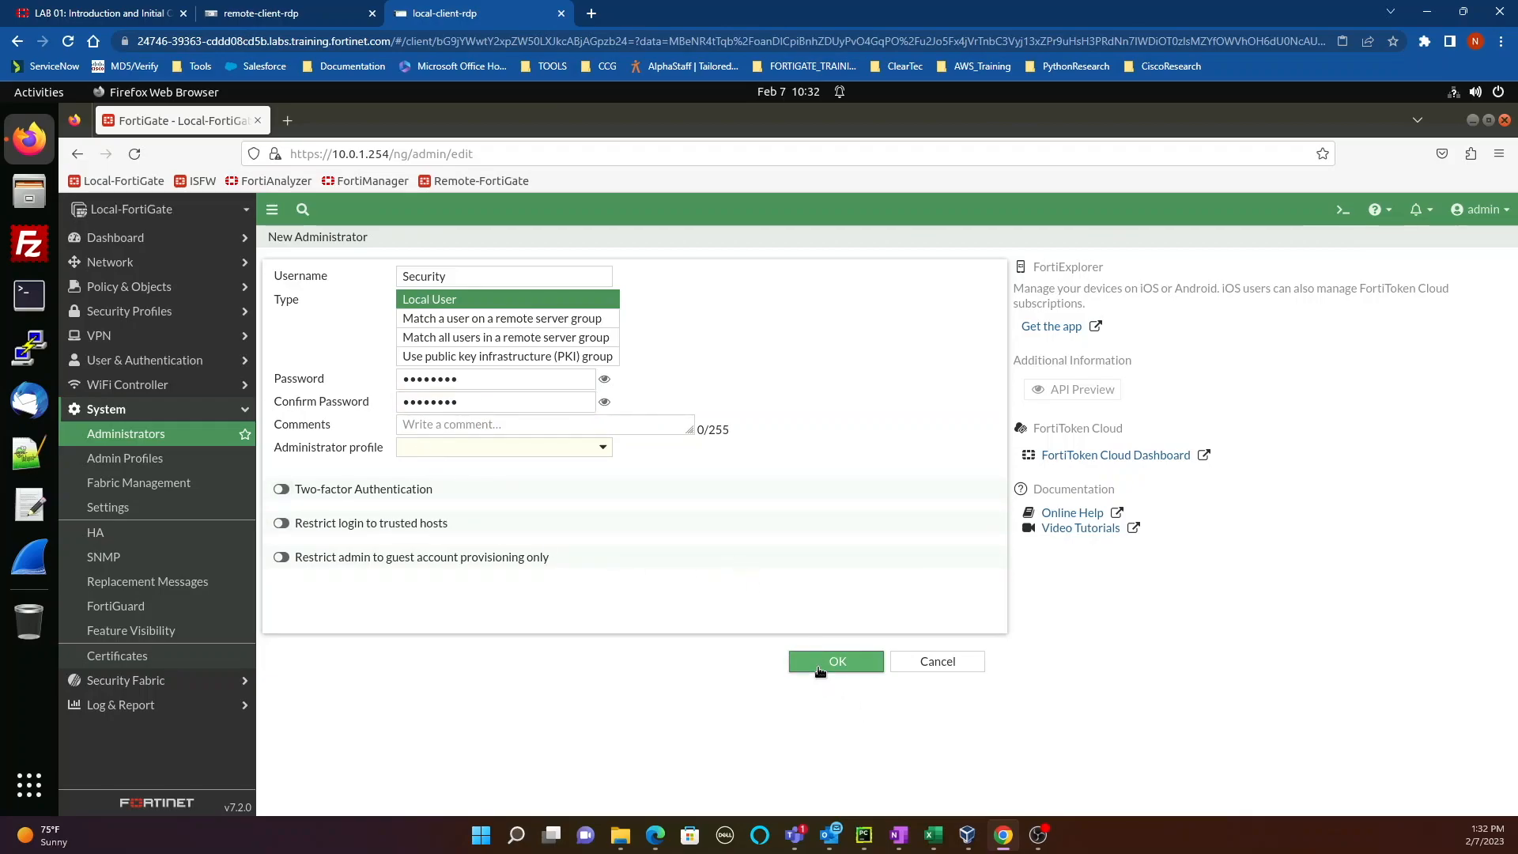
Step: Assign Security_Admin_Profile to the new administrator and save it
left_click(480, 447)
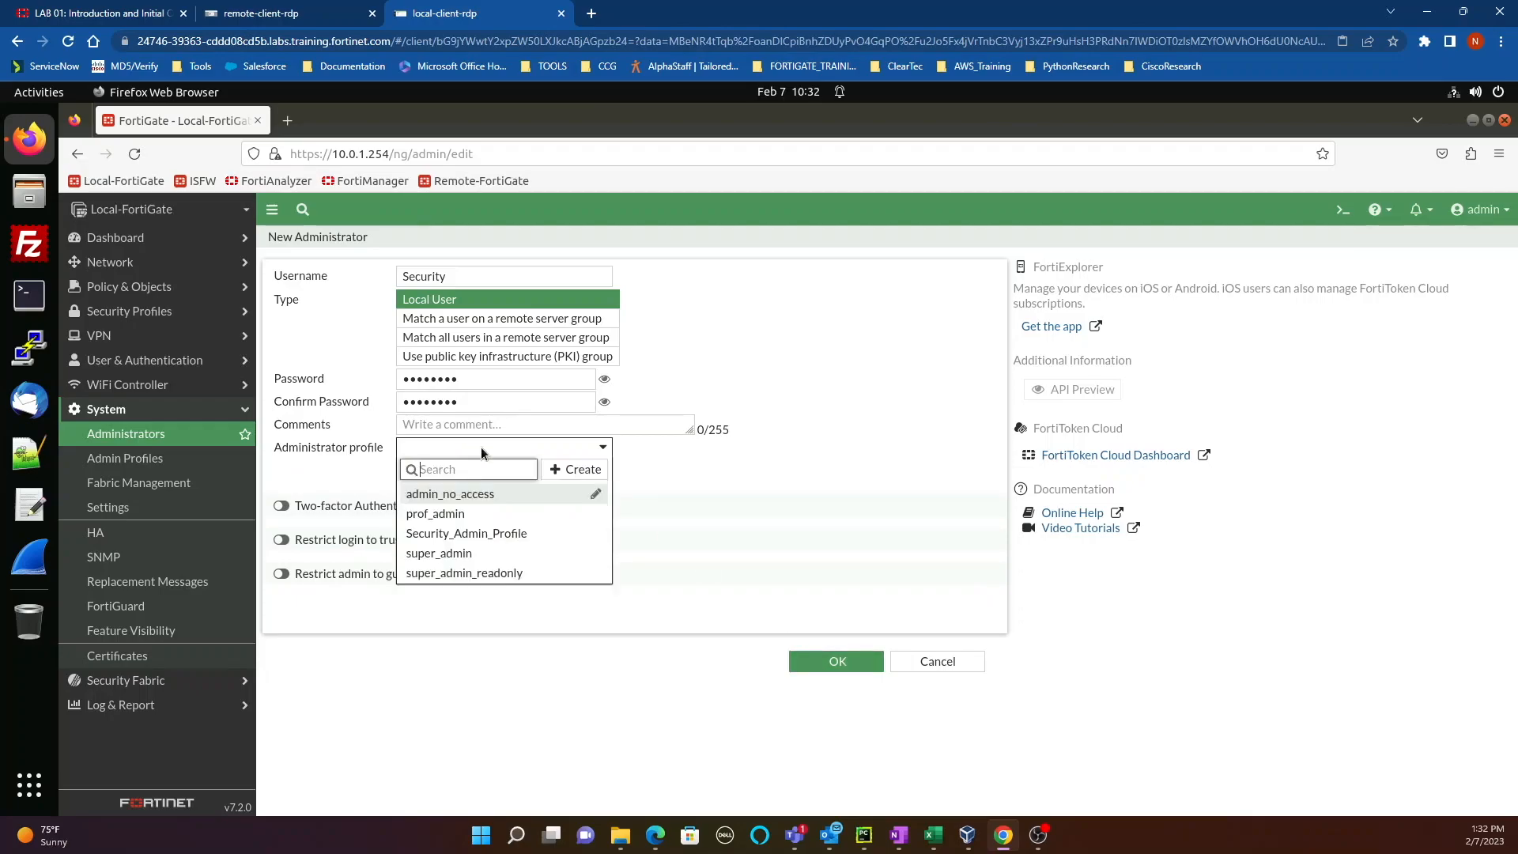
left_click(474, 534)
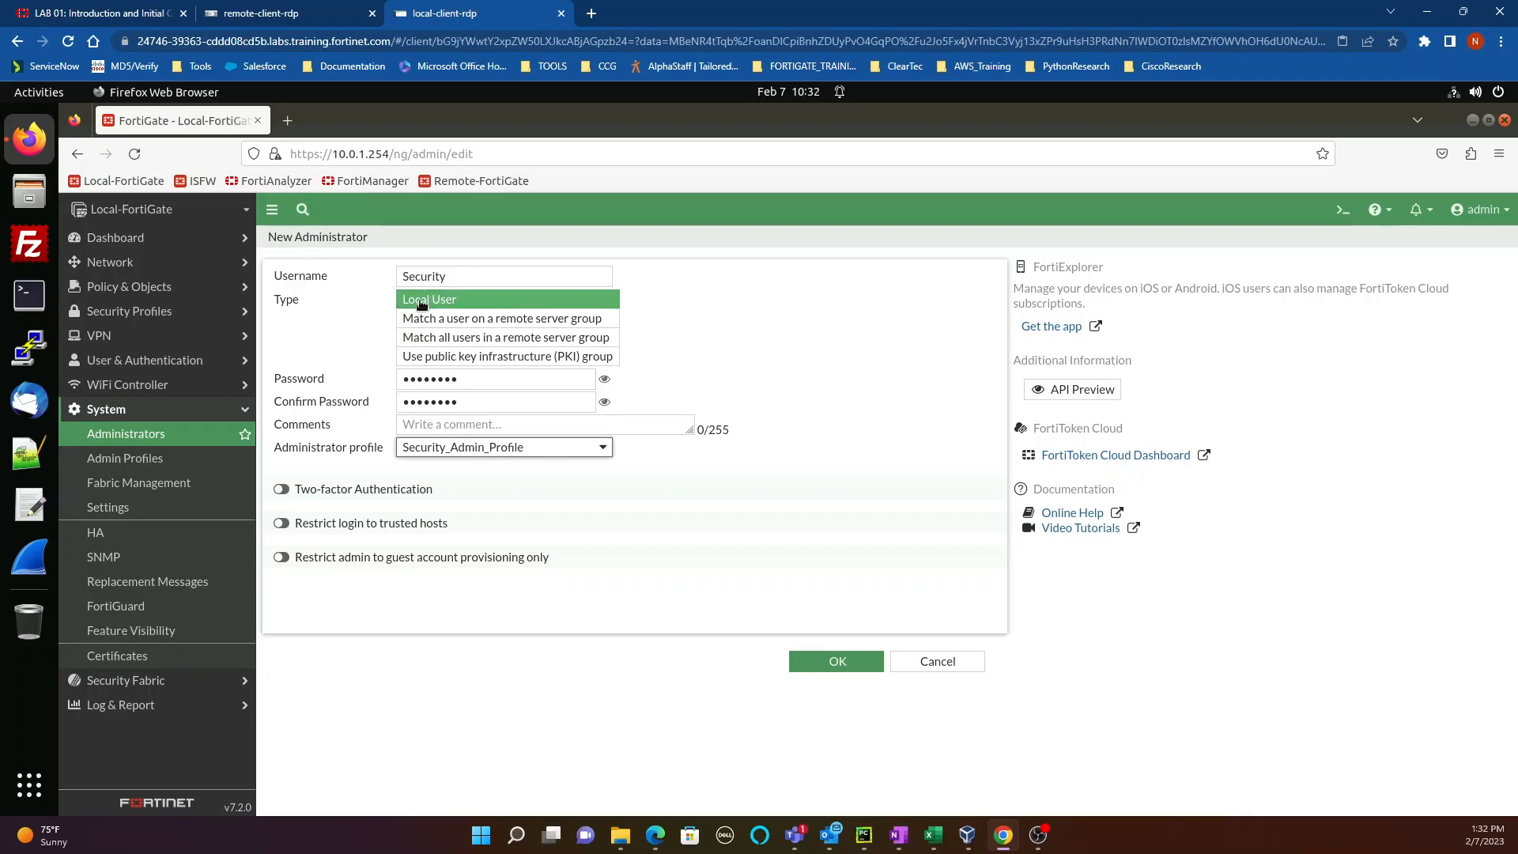
left_click(821, 663)
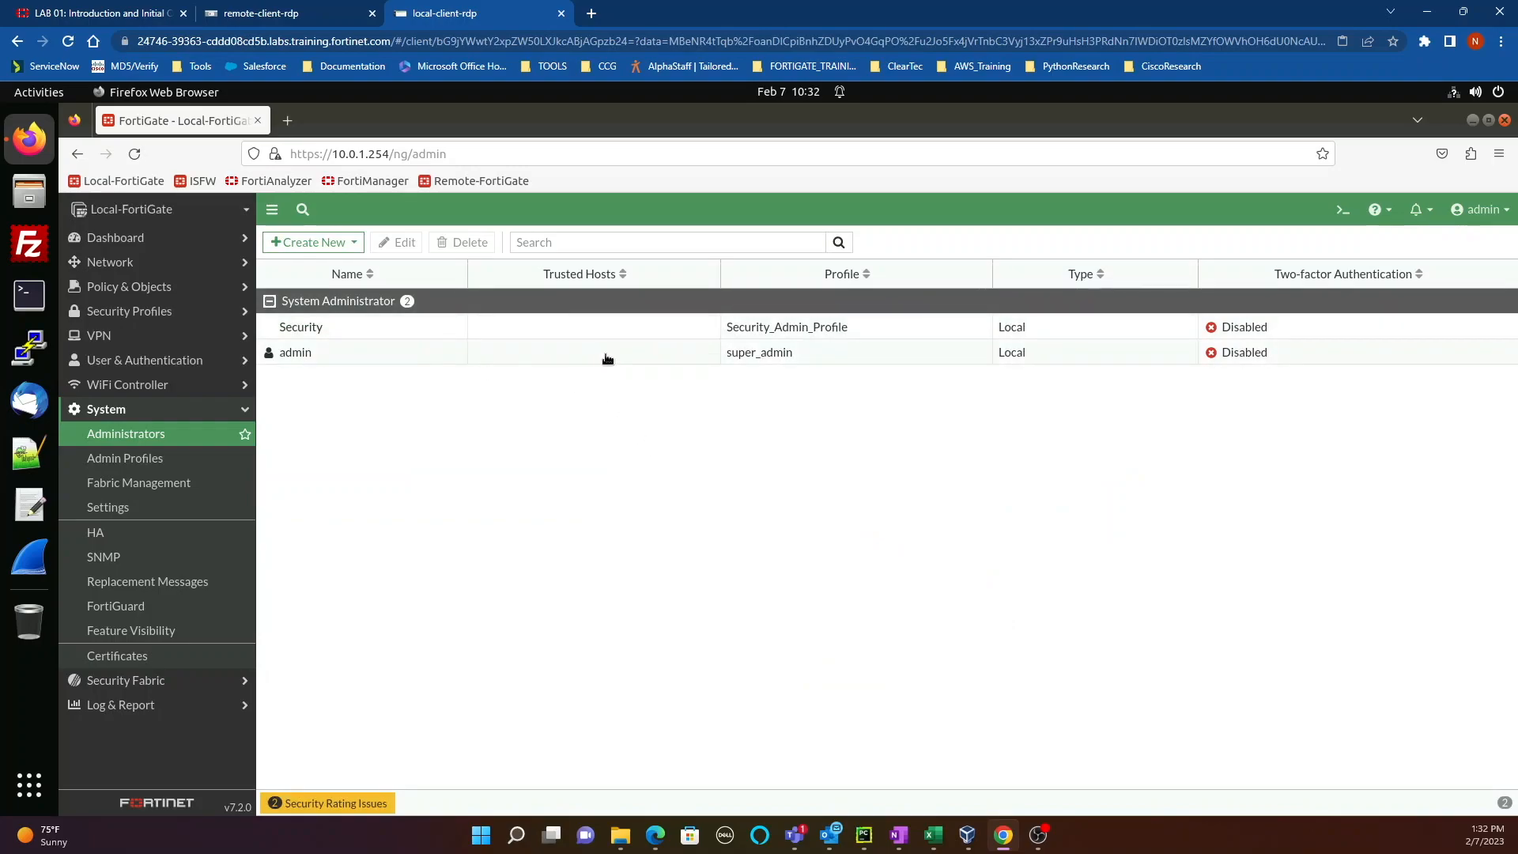
left_click(1484, 208)
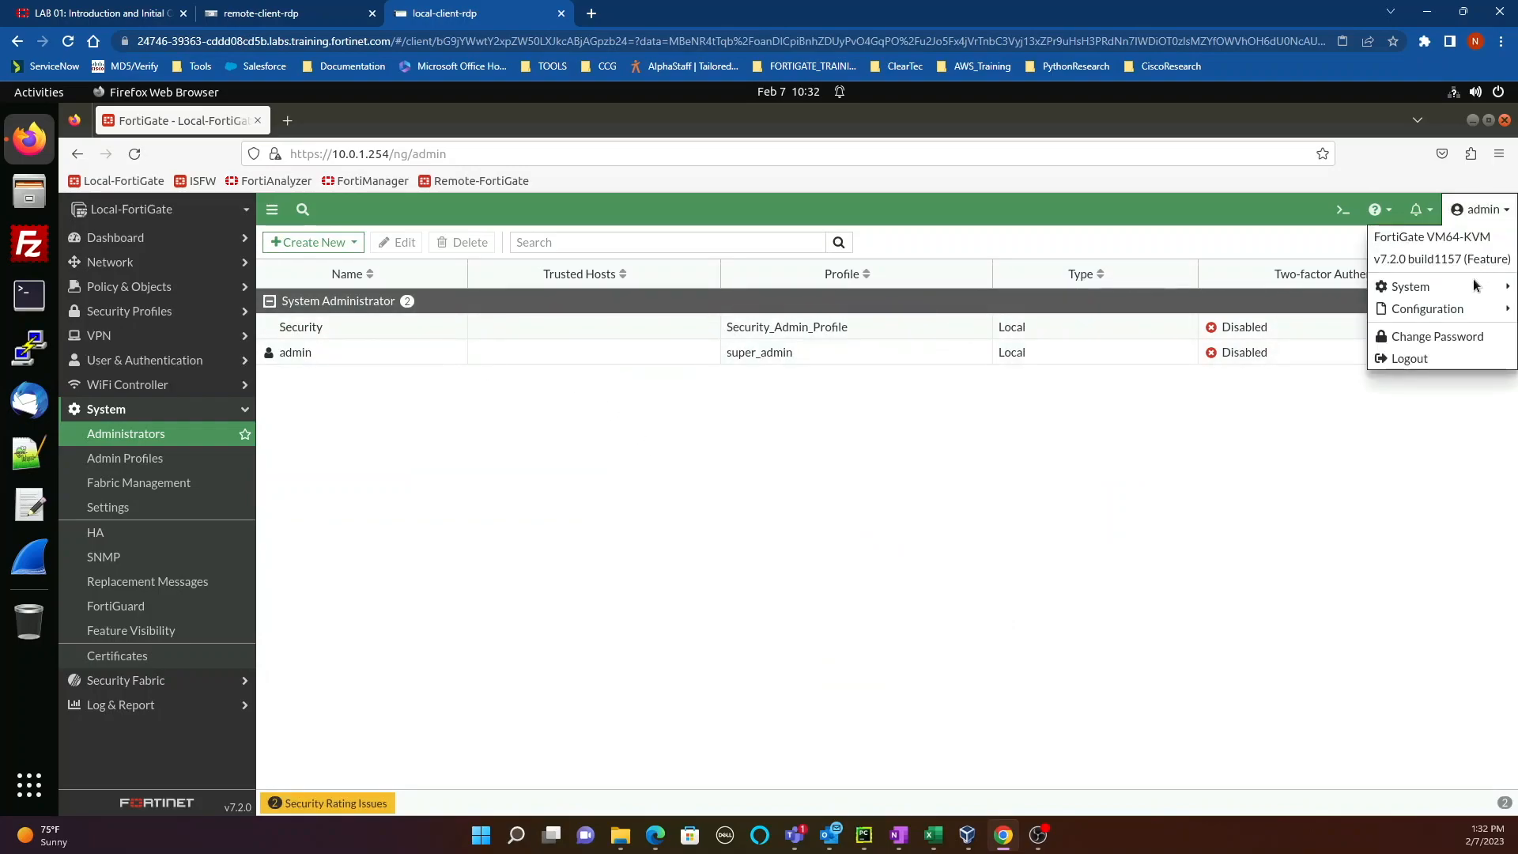
Step: Log out of admin and sign in as the Security administrator
left_click(1404, 360)
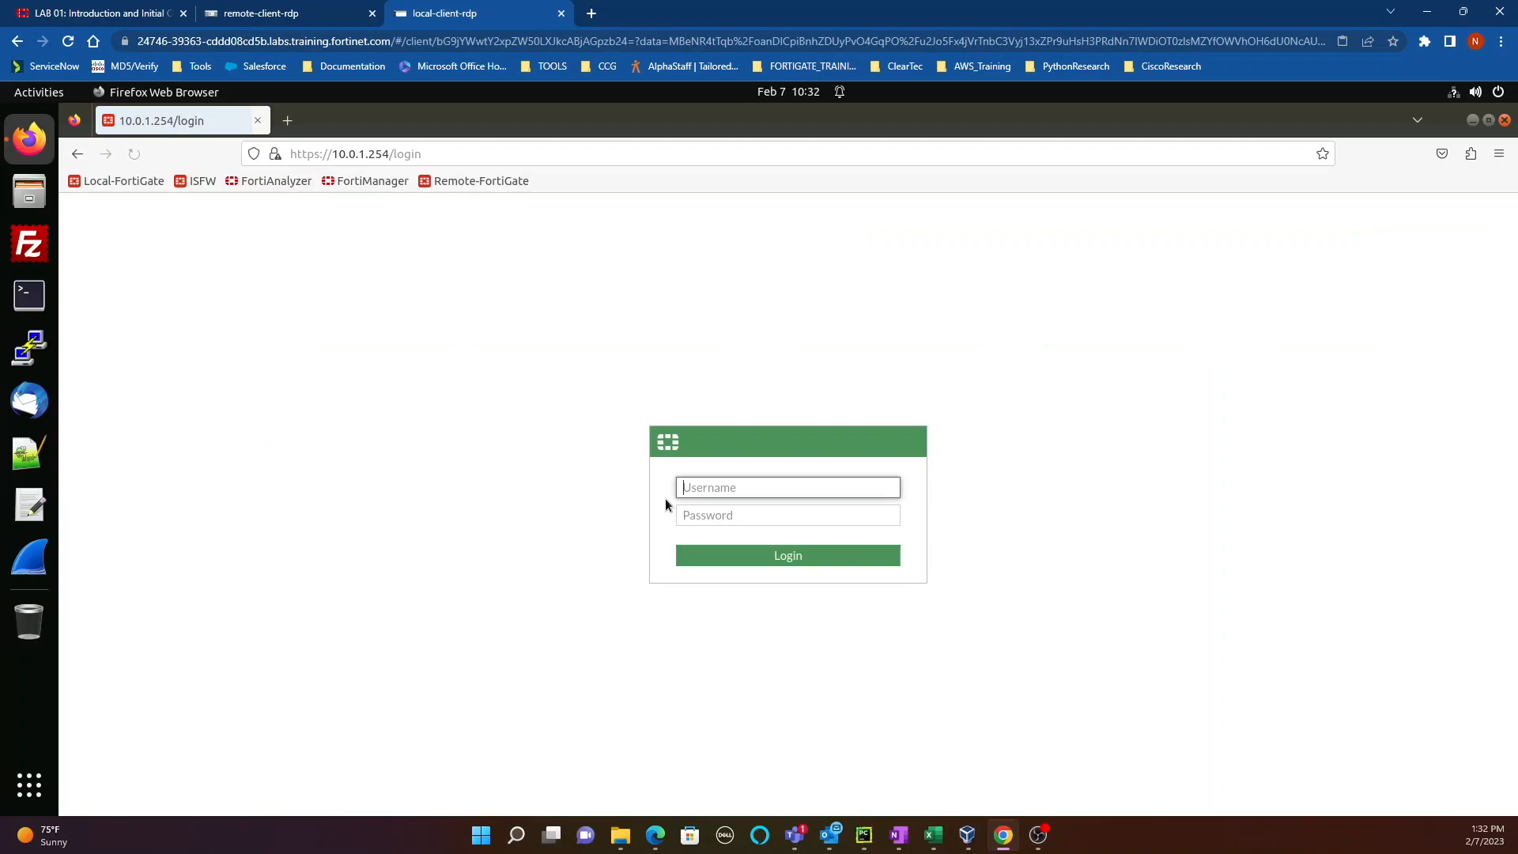
type("Security")
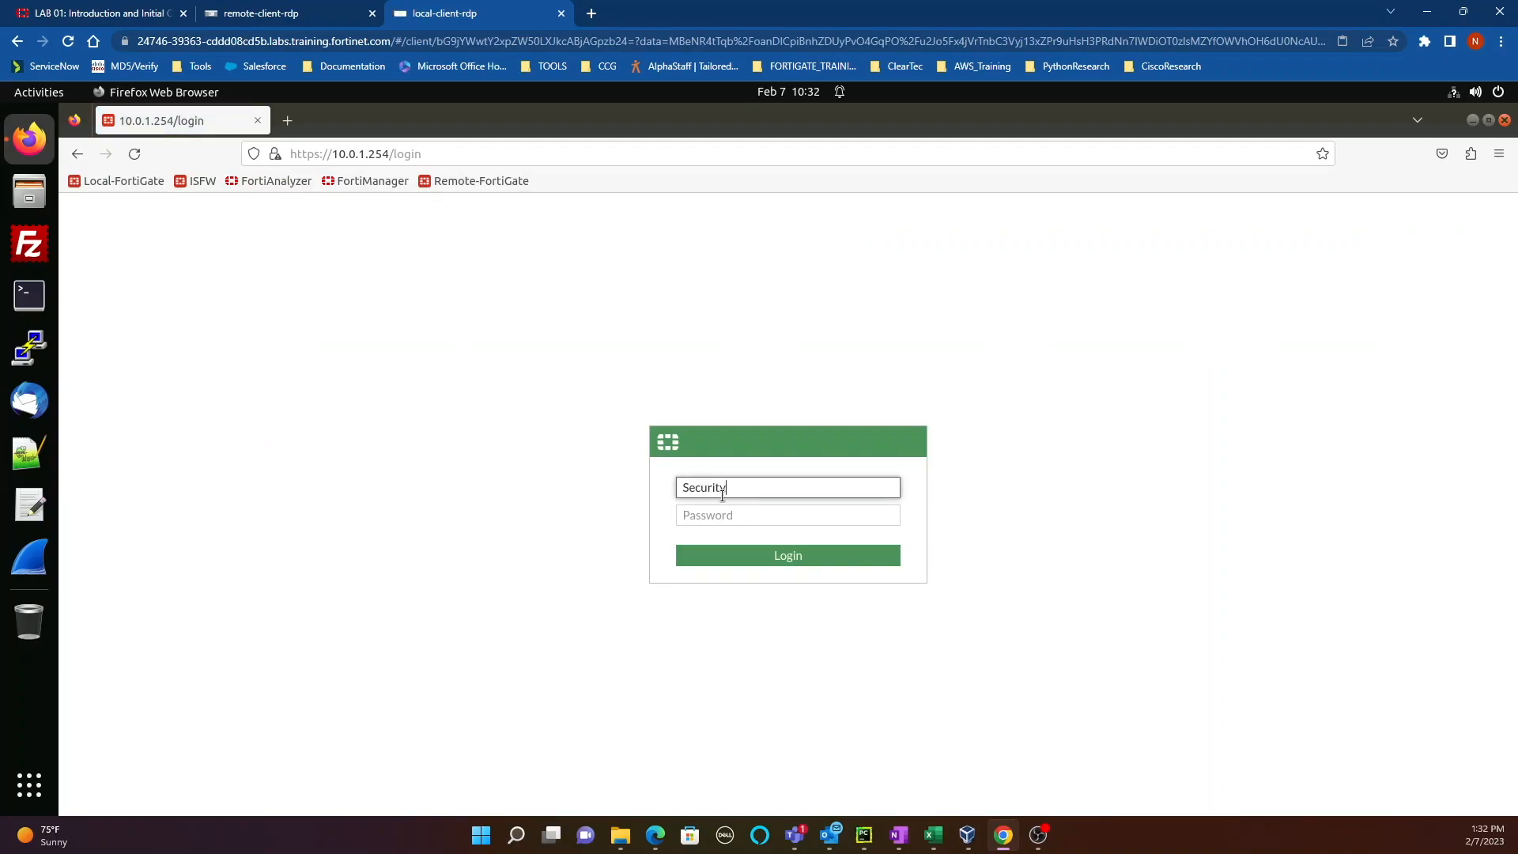
key("Tab")
type("pas")
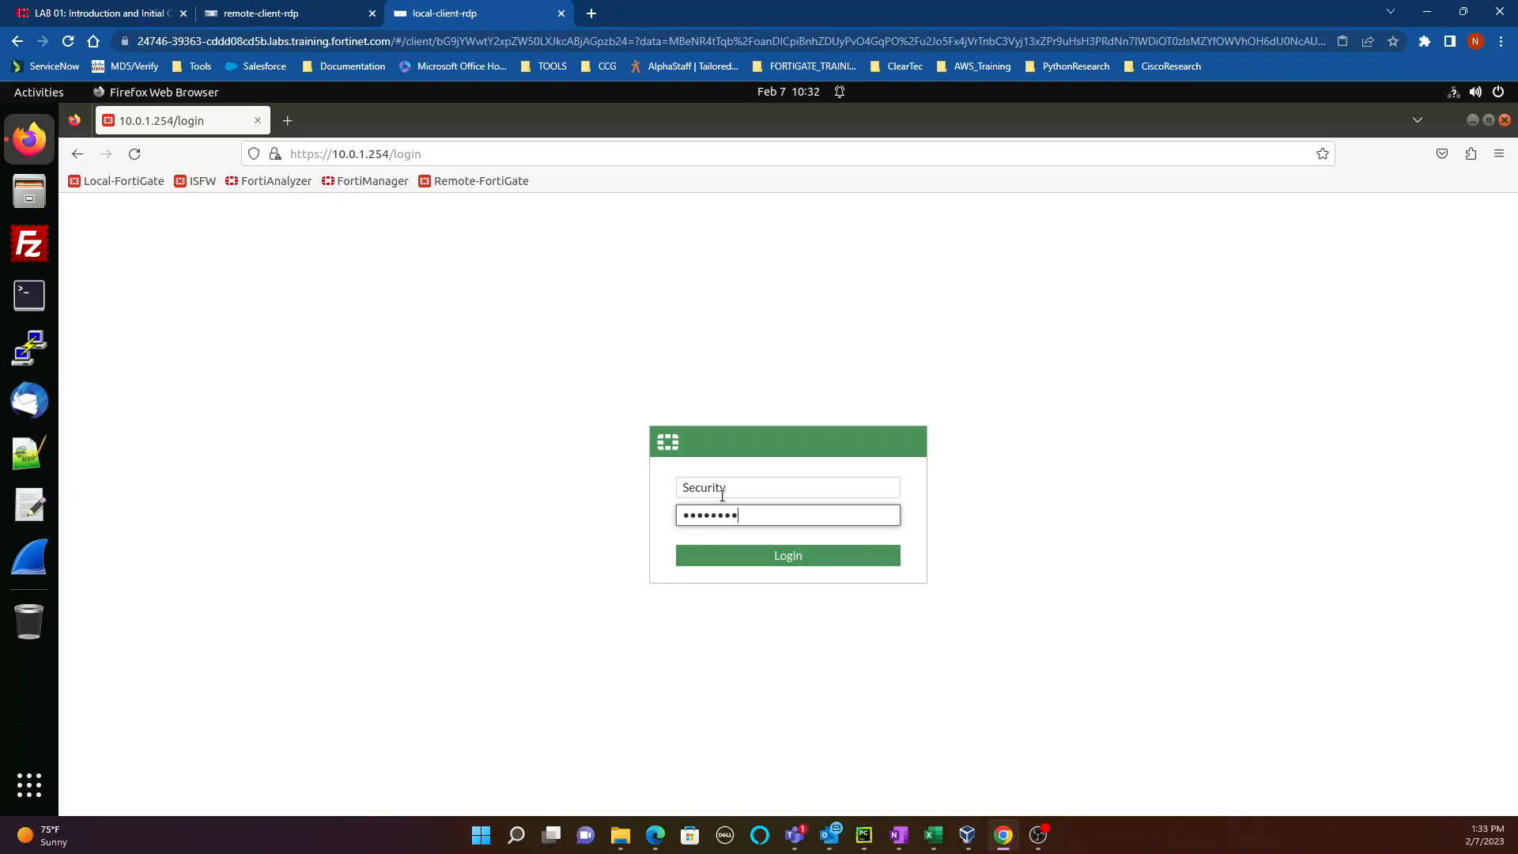
left_click(753, 554)
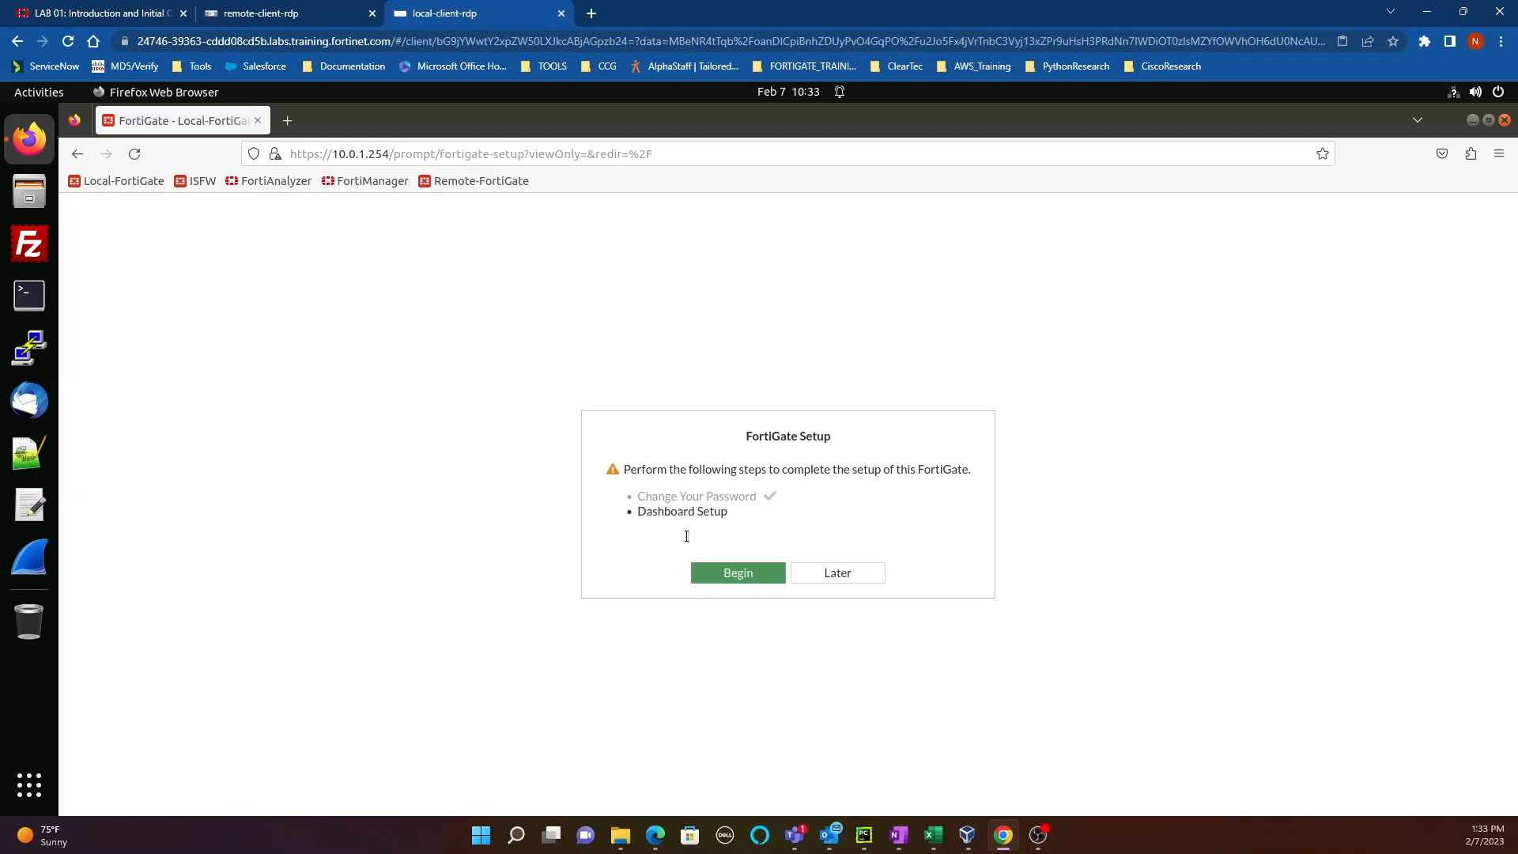
Step: Postpone FortiGate Setup, dismiss the FortiOS 7.2.0 overview, and open System > Administrators
left_click(847, 577)
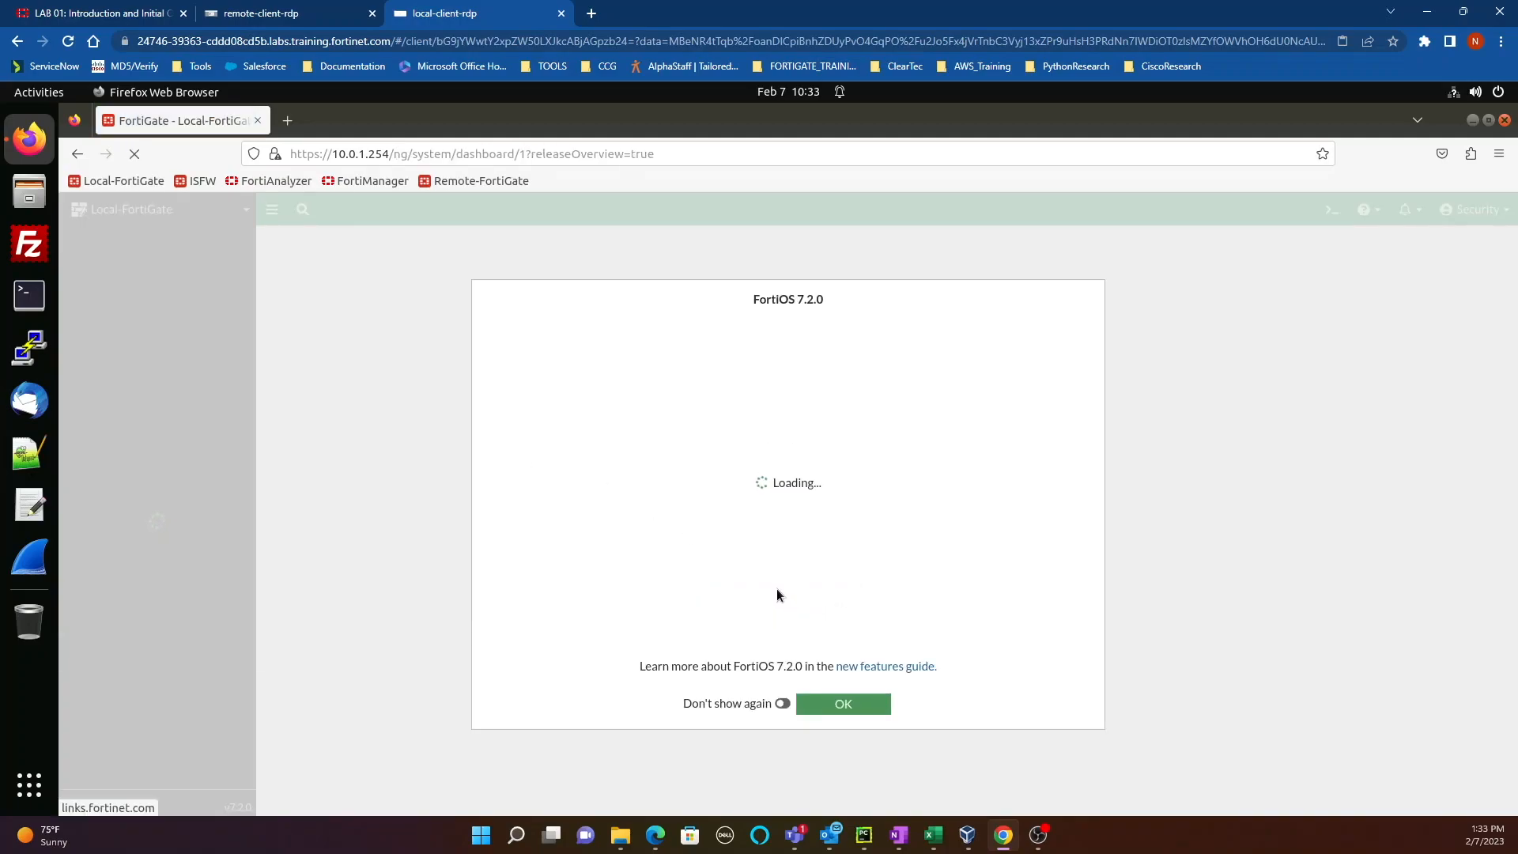
left_click(823, 706)
left_click(103, 719)
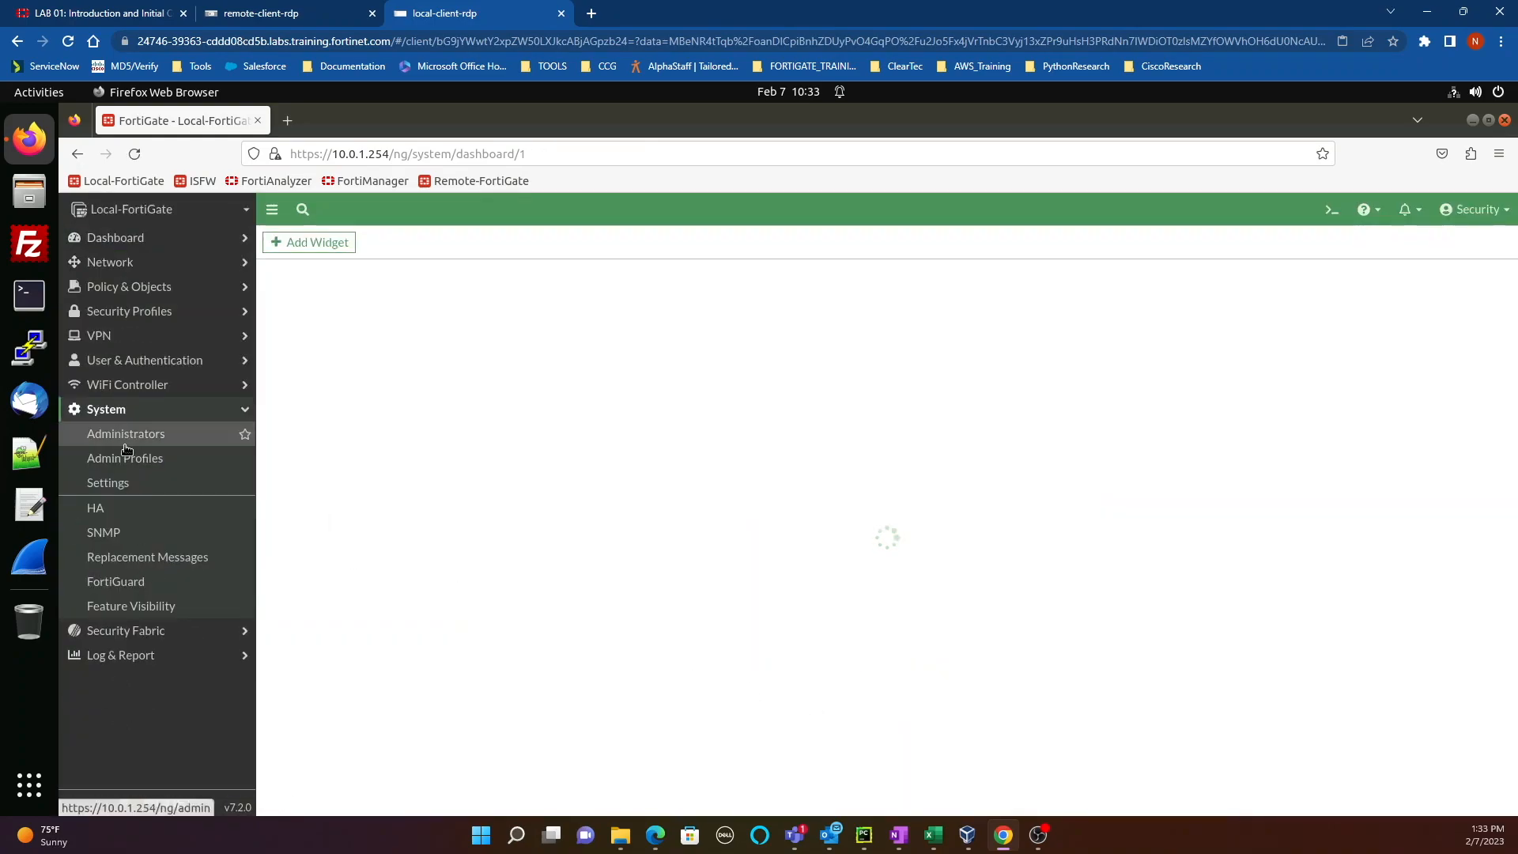
left_click(126, 435)
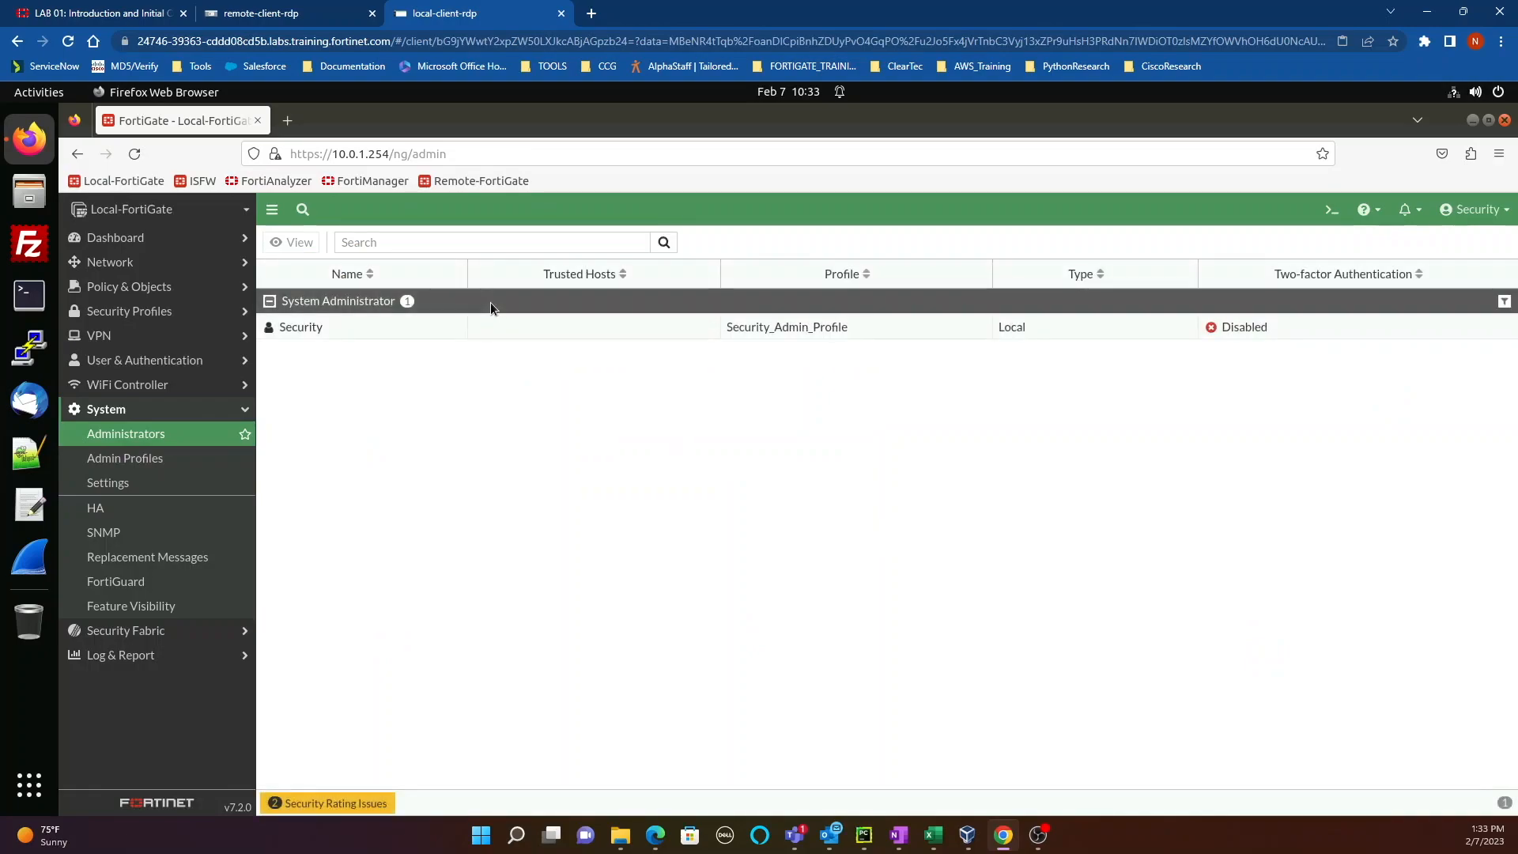
Step: View Security_Admin_Profile's permissions and check its Ref. count showing one administrator
mouse_move(825, 328)
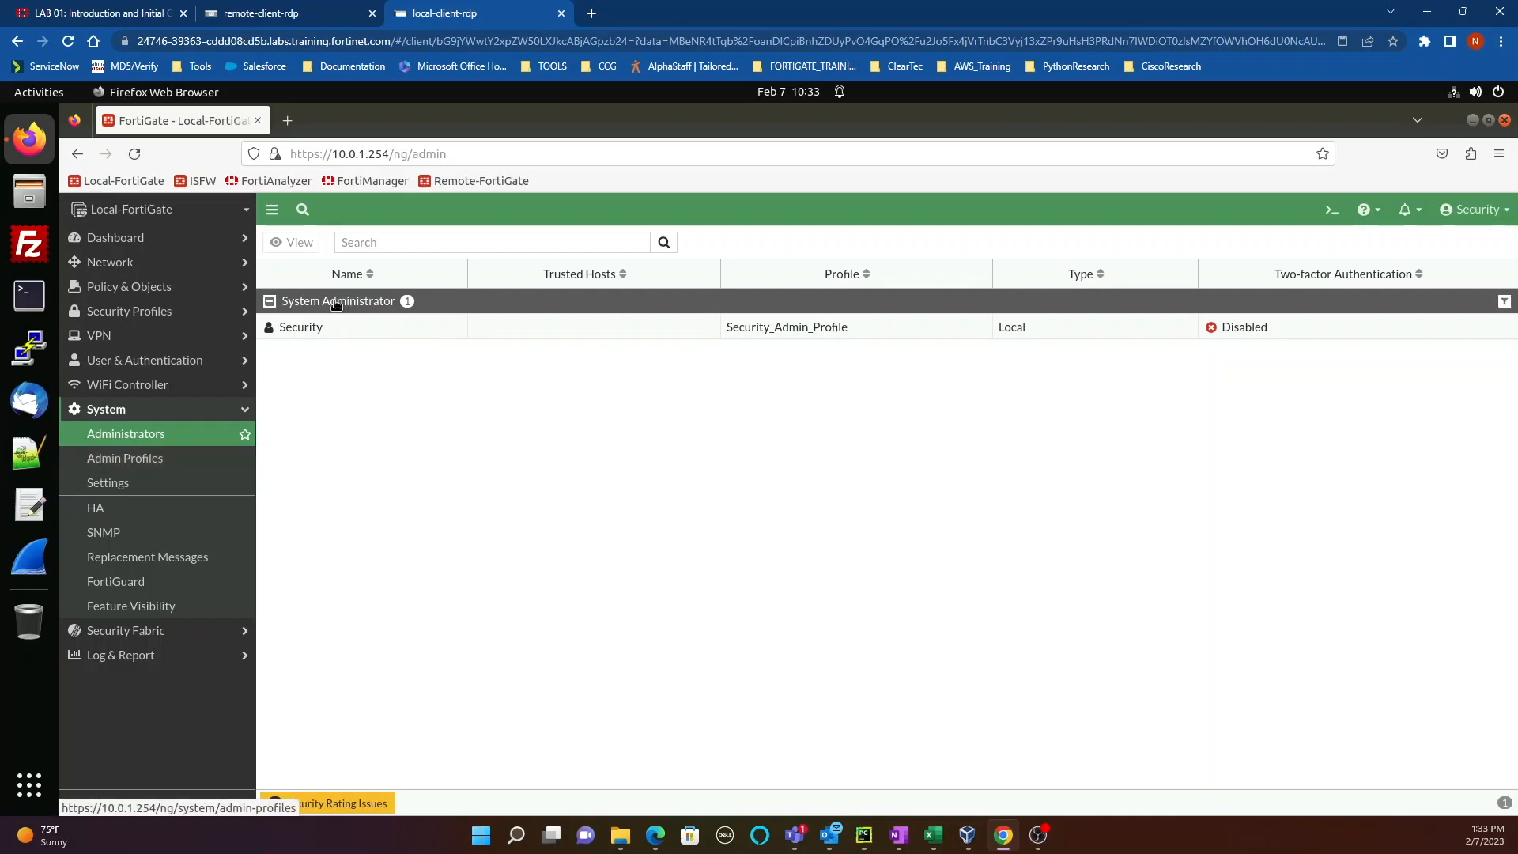
left_click(162, 461)
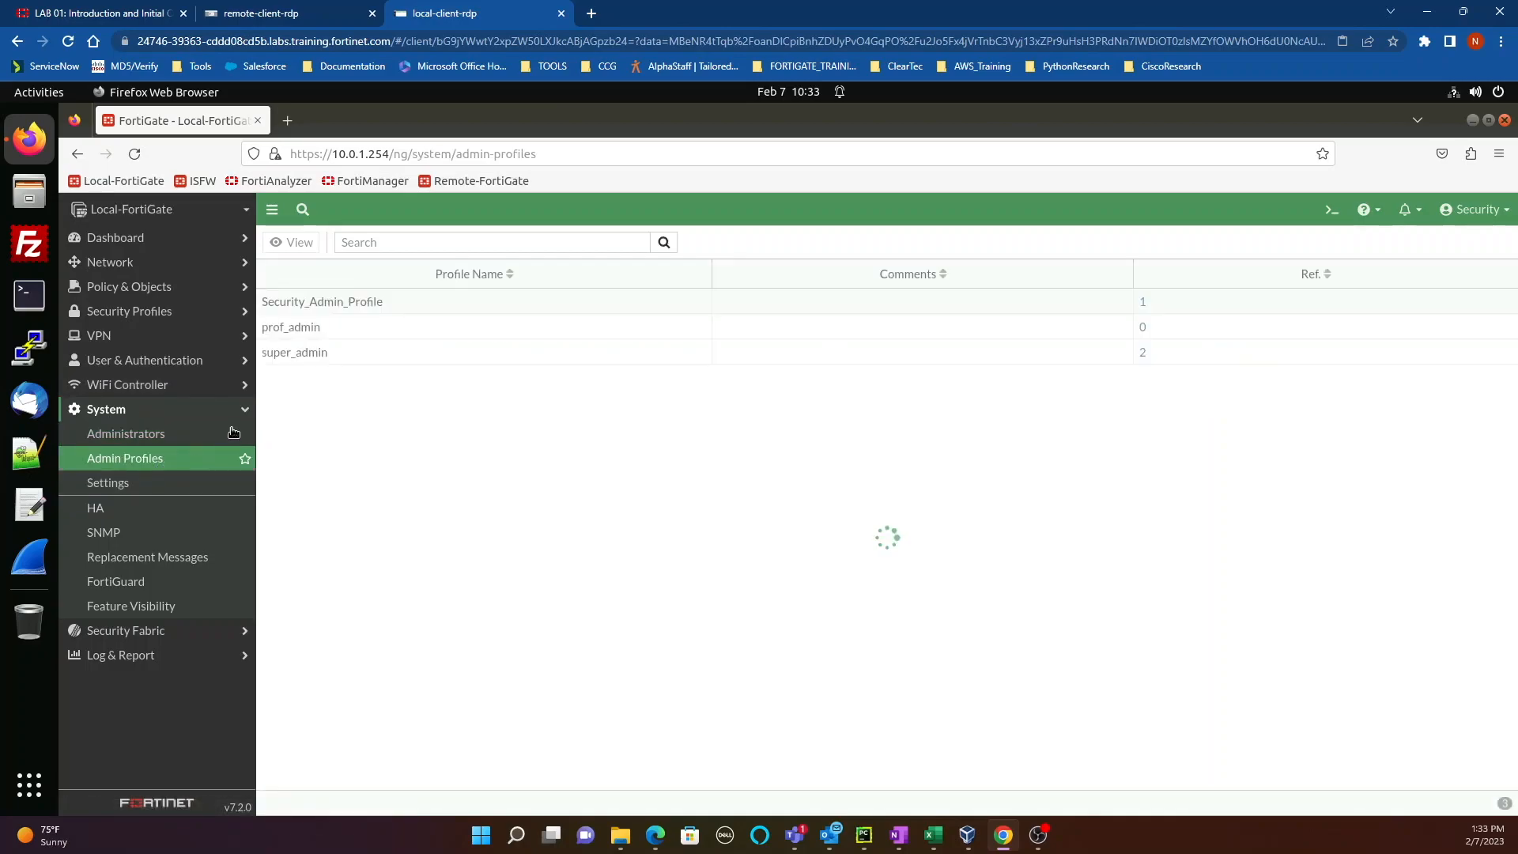
left_click(352, 305)
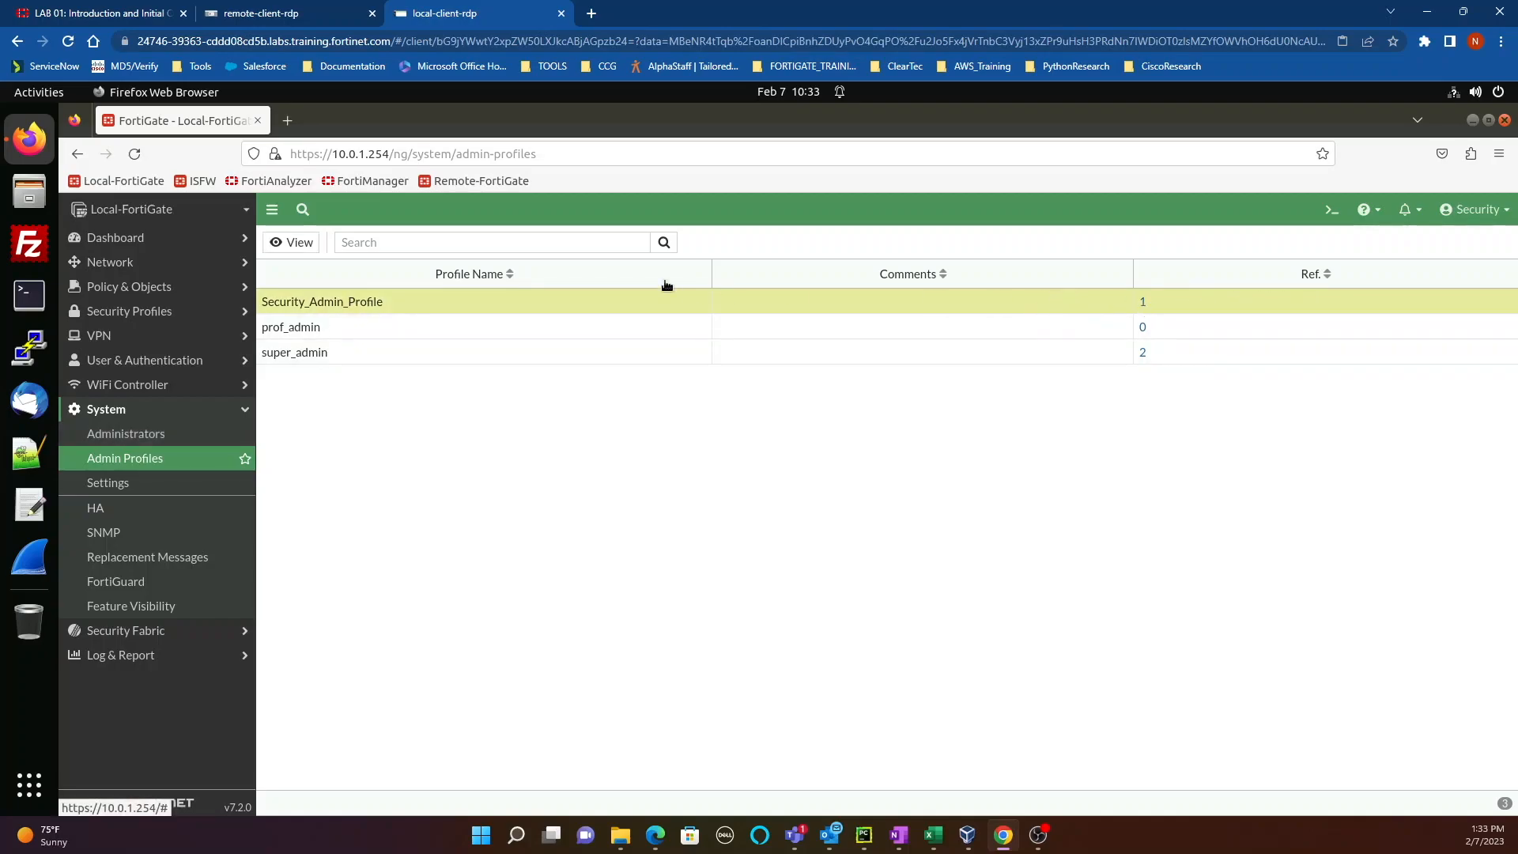
left_click(291, 247)
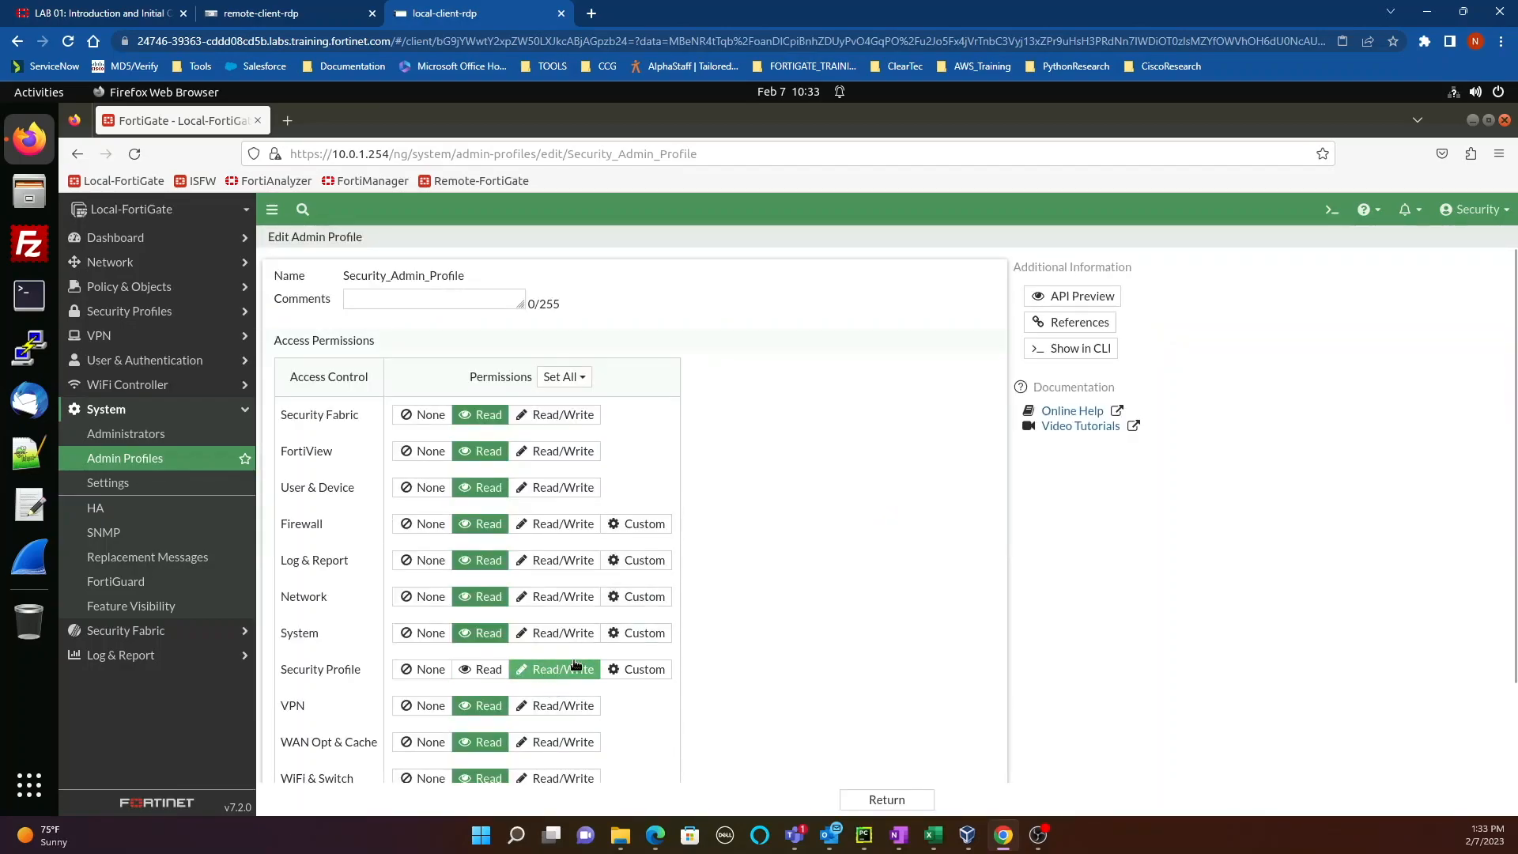
left_click(188, 463)
left_click(1141, 303)
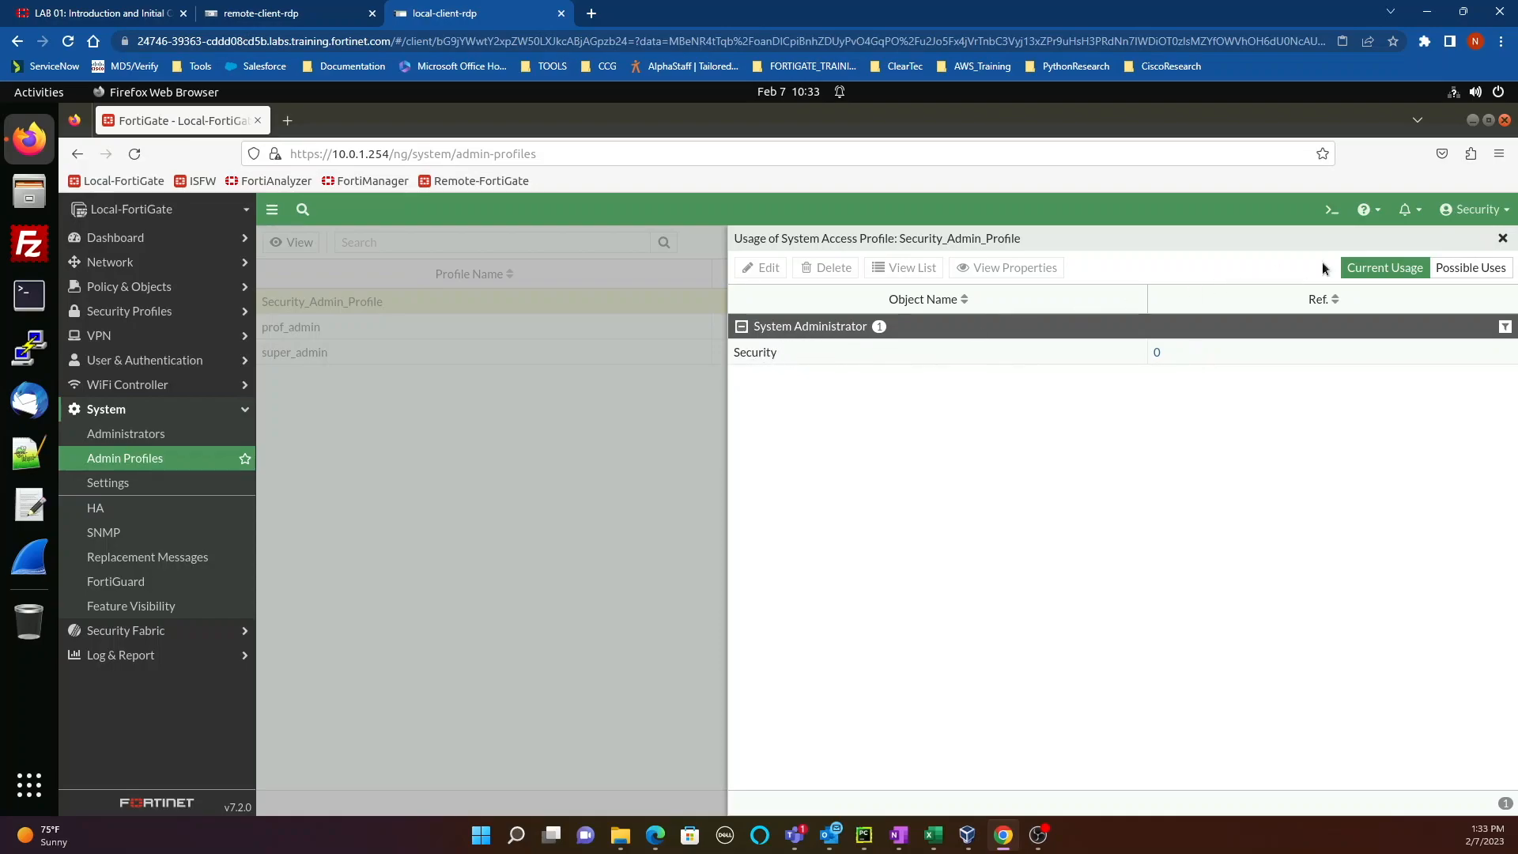
left_click(1502, 238)
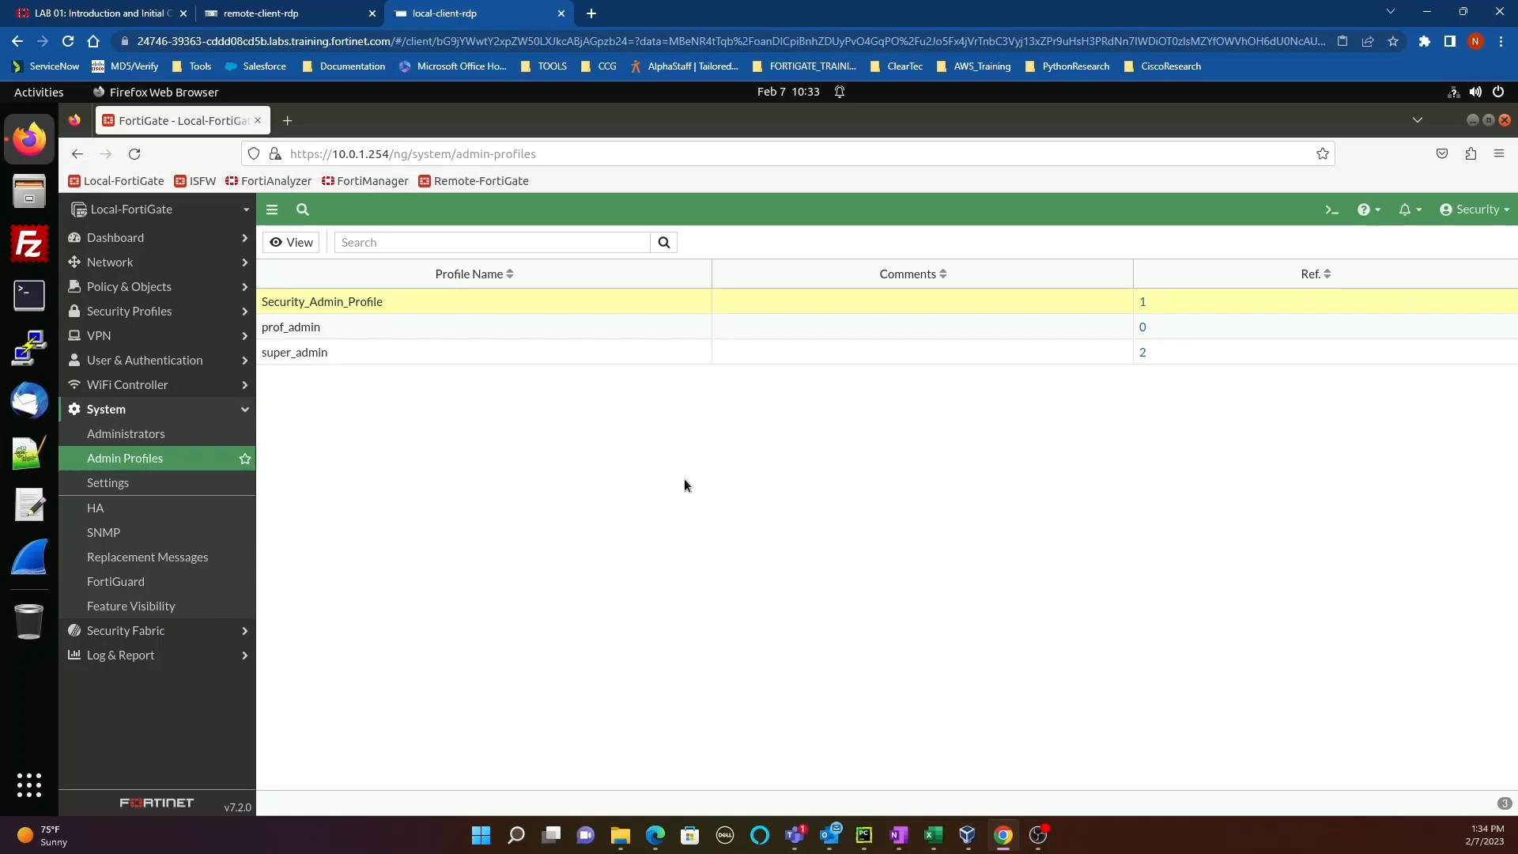
Step: Log out of Security, sign in as admin, and open System > Administrators
left_click(1462, 217)
left_click(1409, 314)
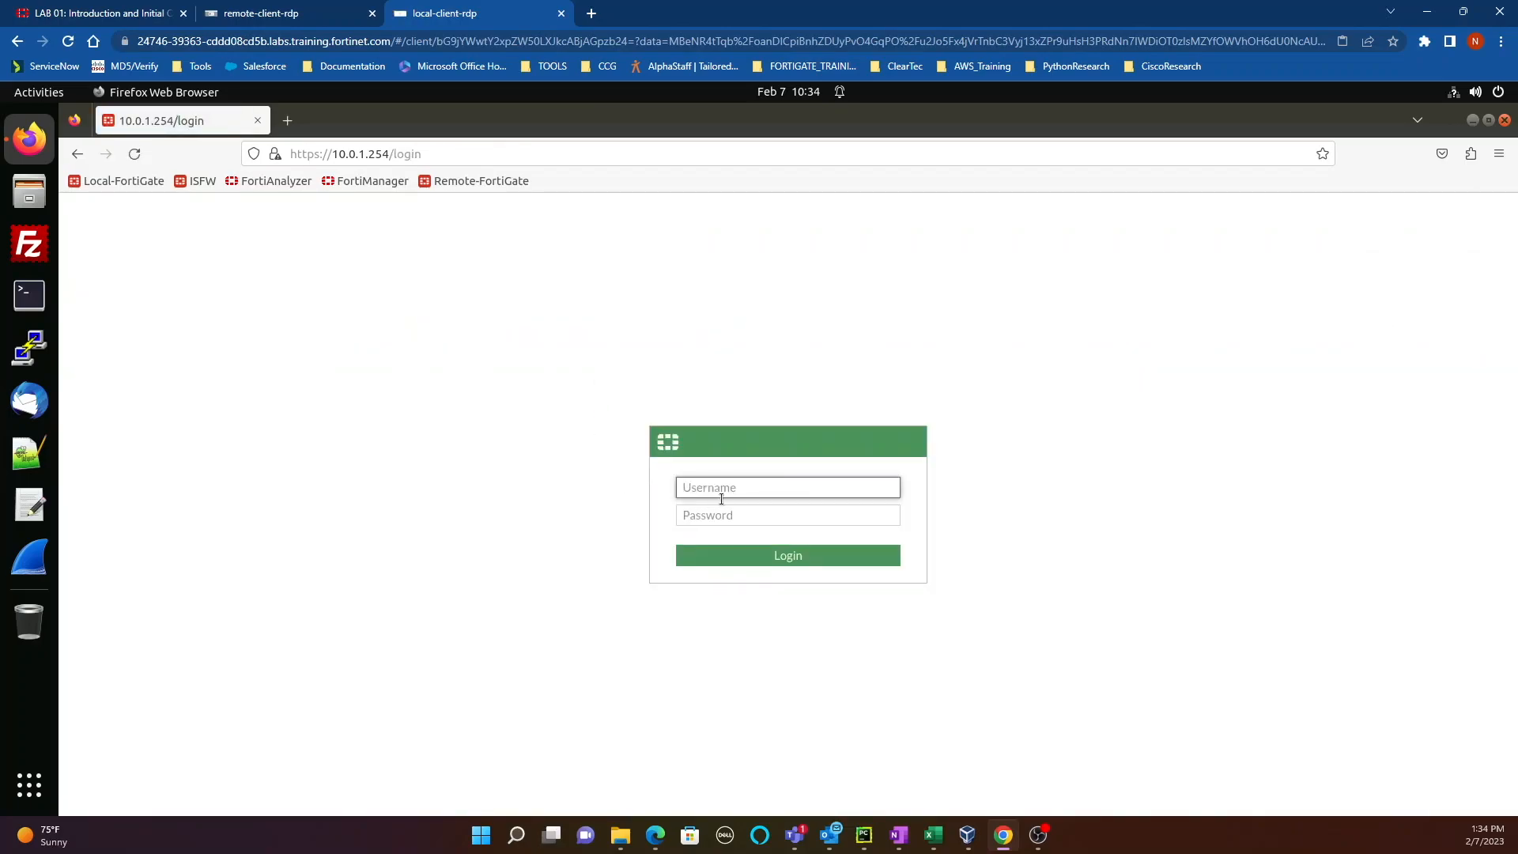
type("admin")
key("Tab")
type("password")
key("Return")
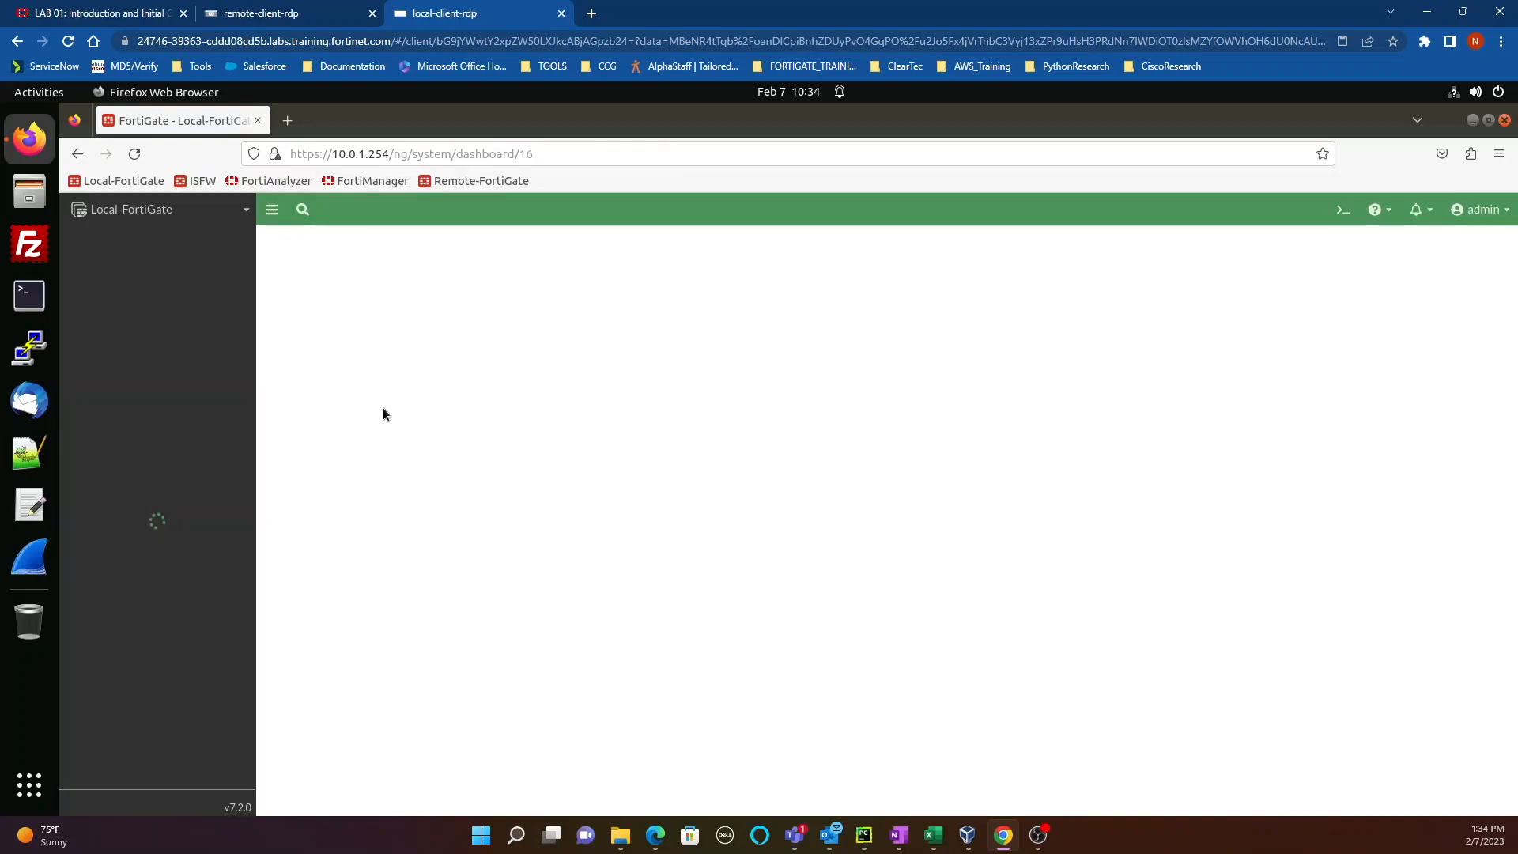
left_click(146, 719)
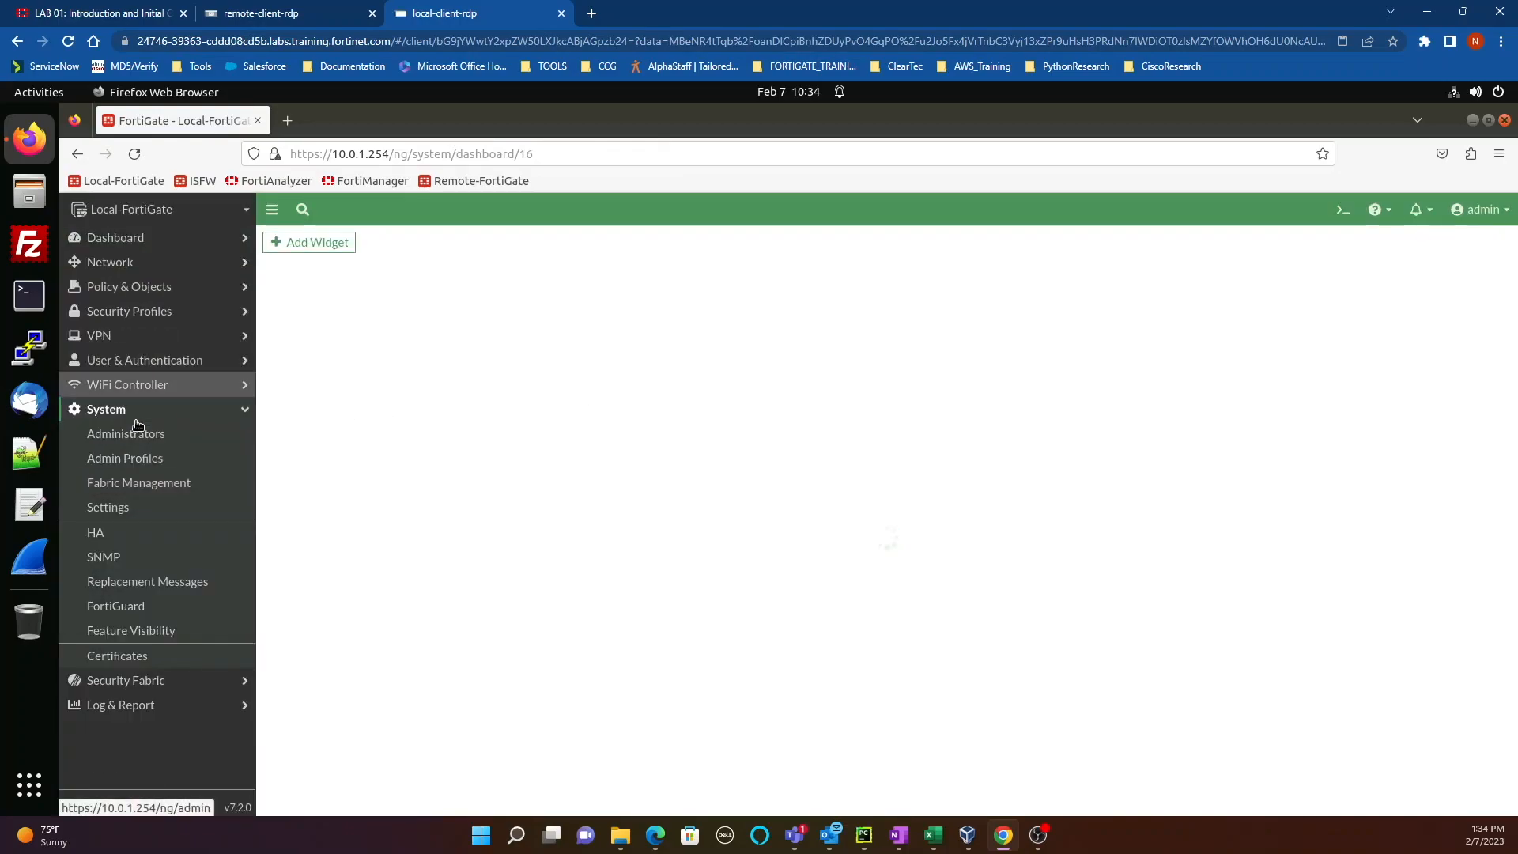
left_click(144, 434)
Step: Enable Restrict login to trusted hosts for Security with Trusted Host 1 set to 10.200.3.0/24
double_click(435, 325)
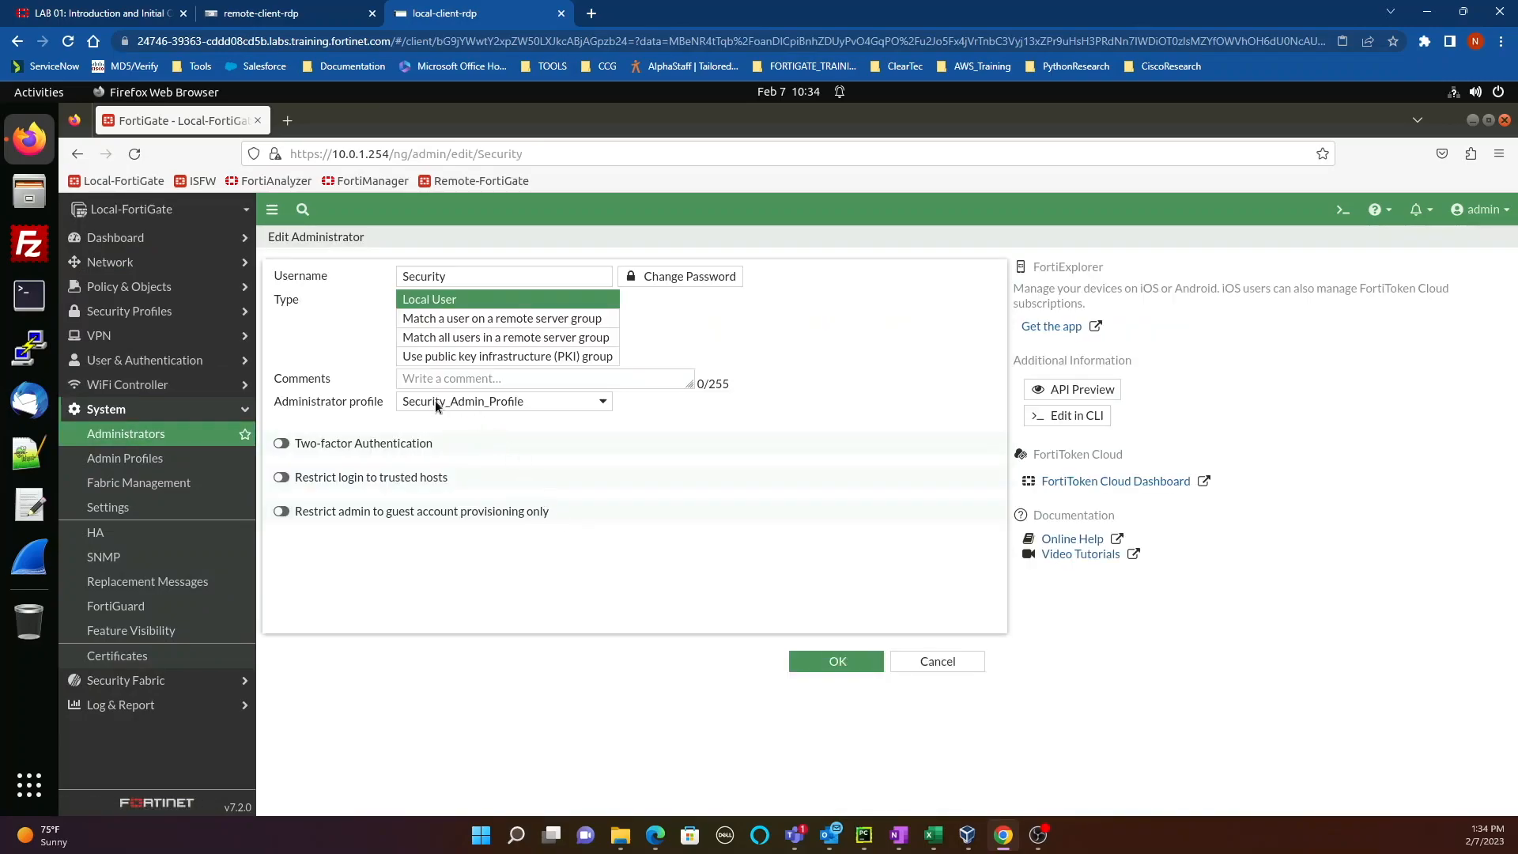
left_click(282, 478)
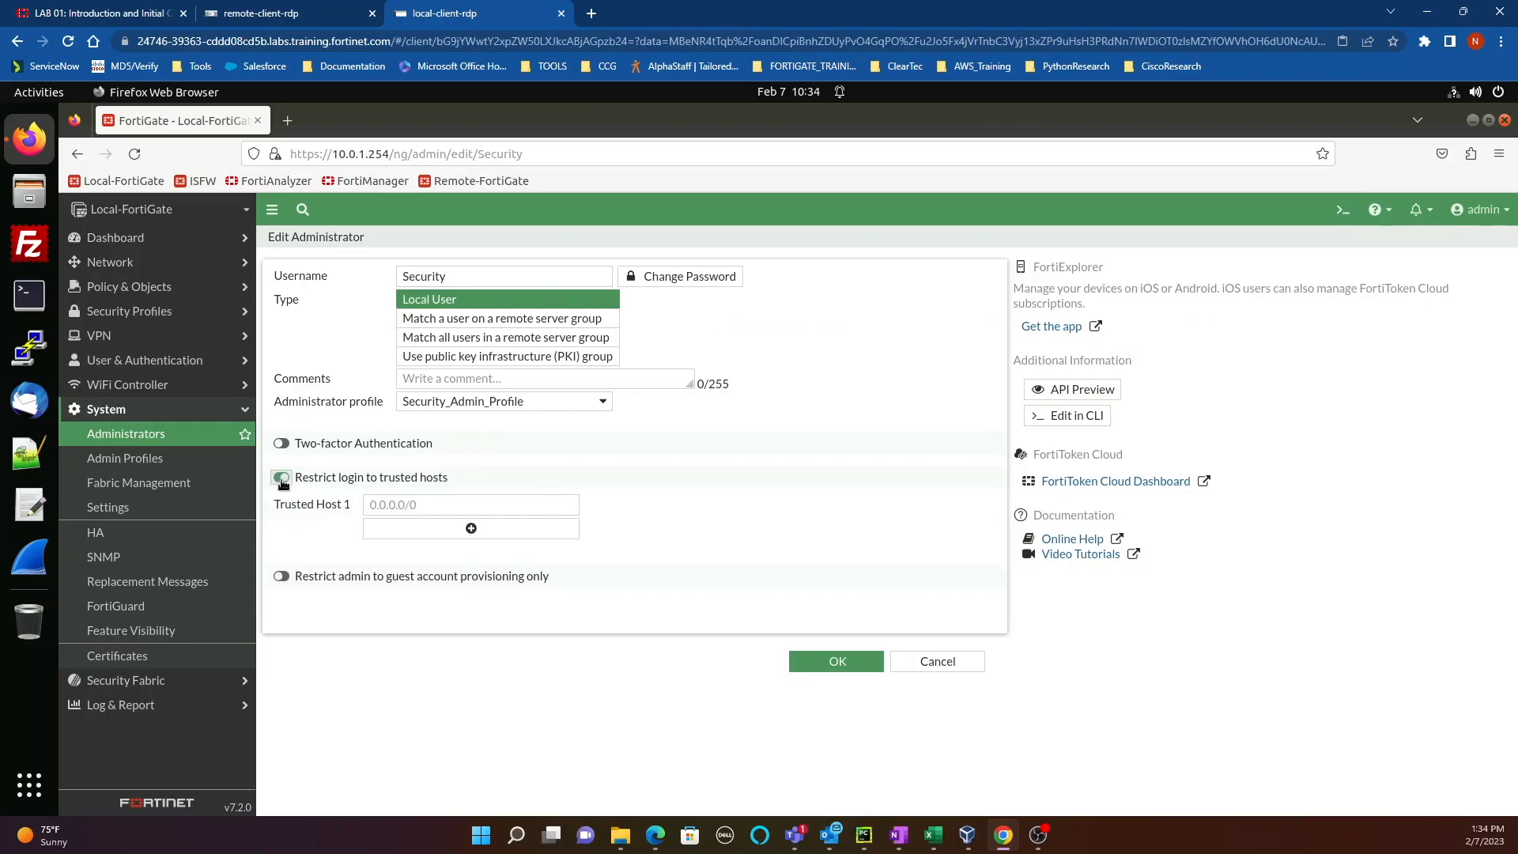
left_click(398, 504)
type("10.200")
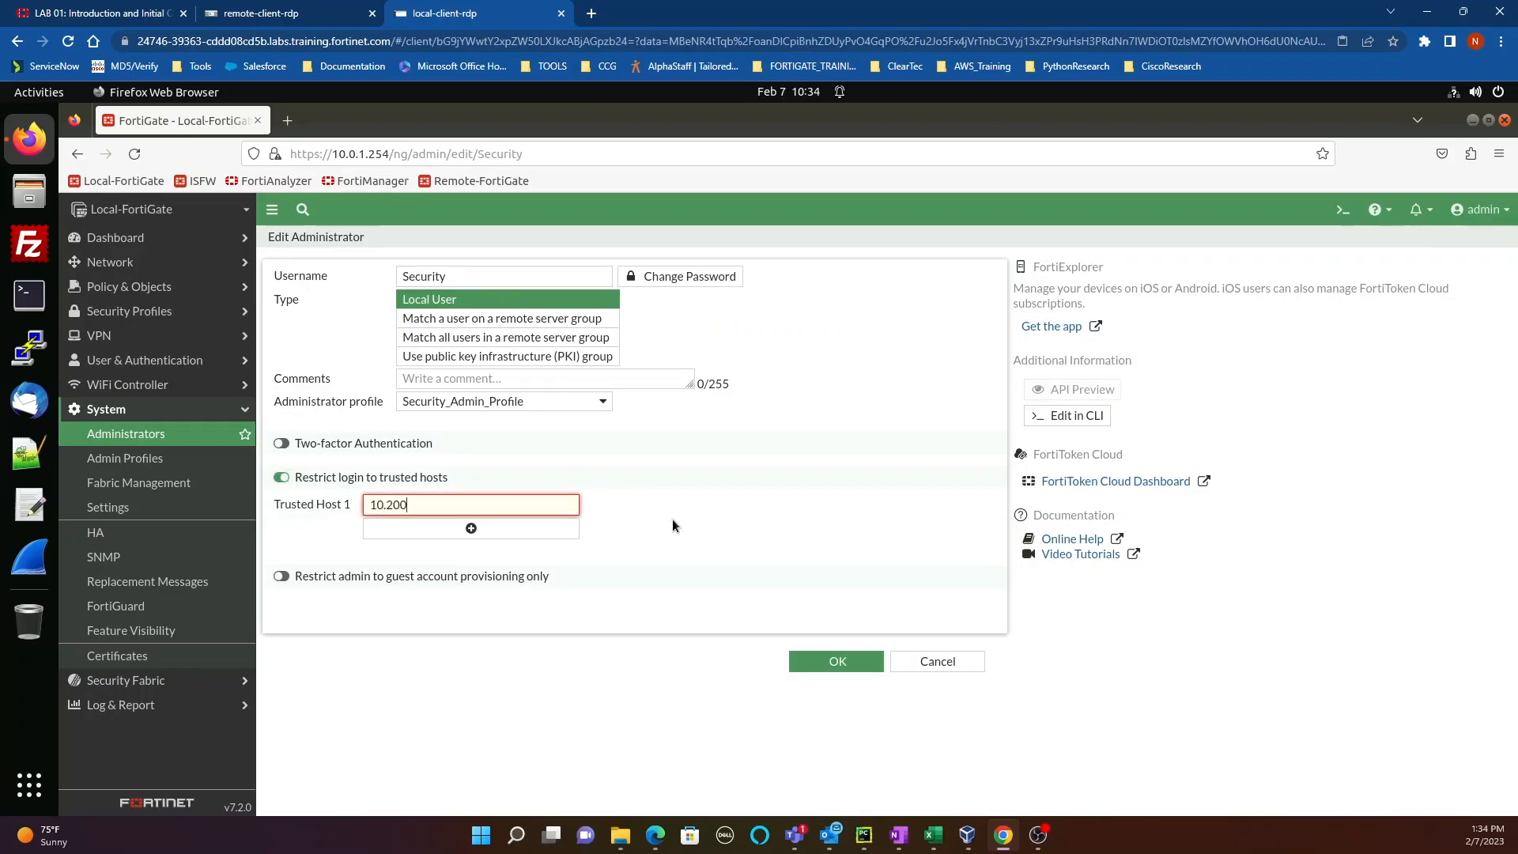
type(".3.0/24")
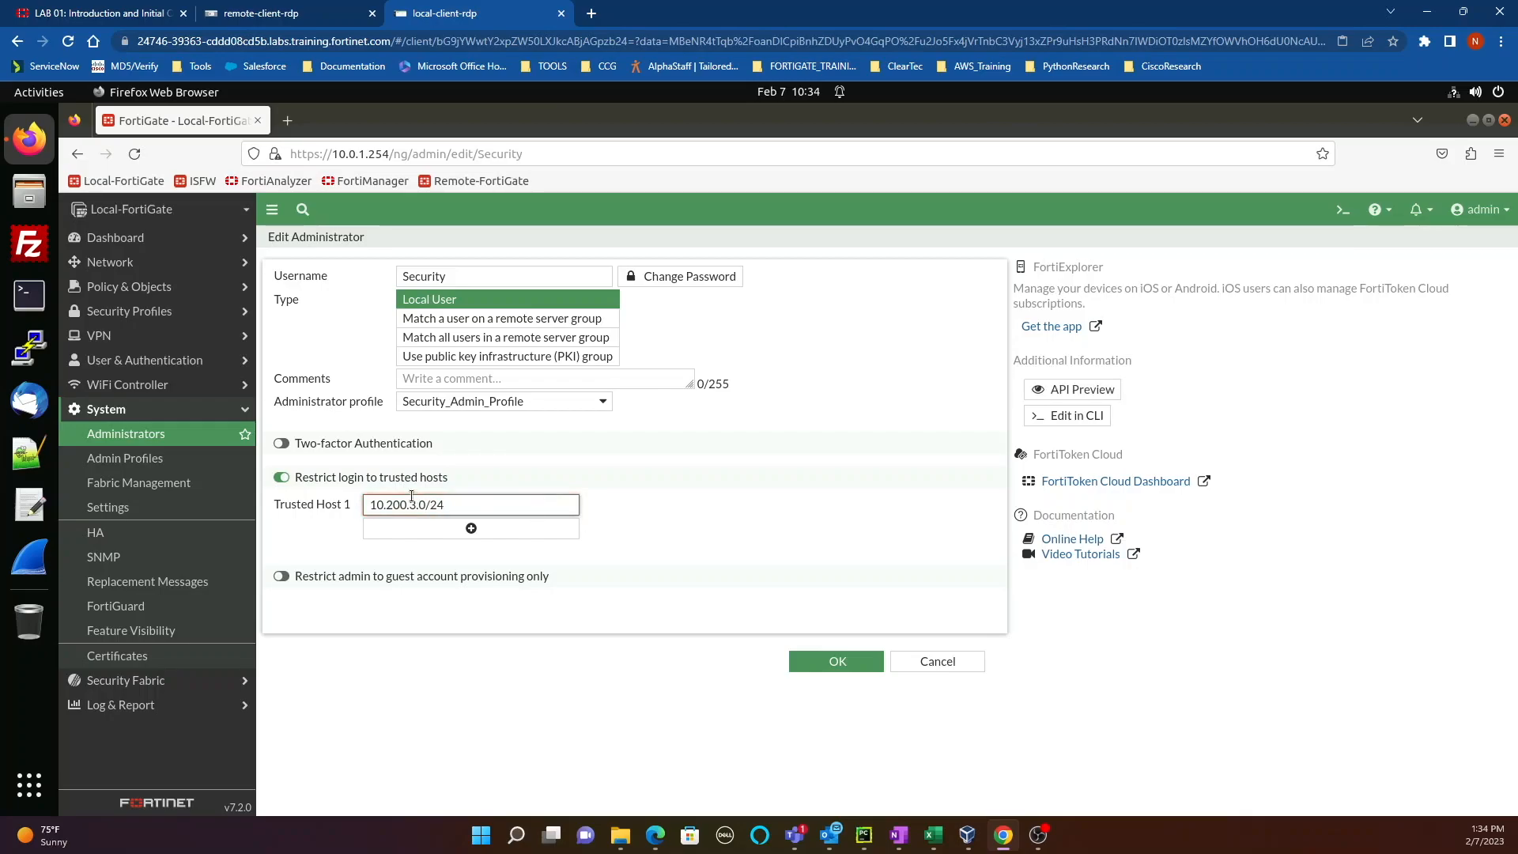
left_click_drag(464, 503, 312, 499)
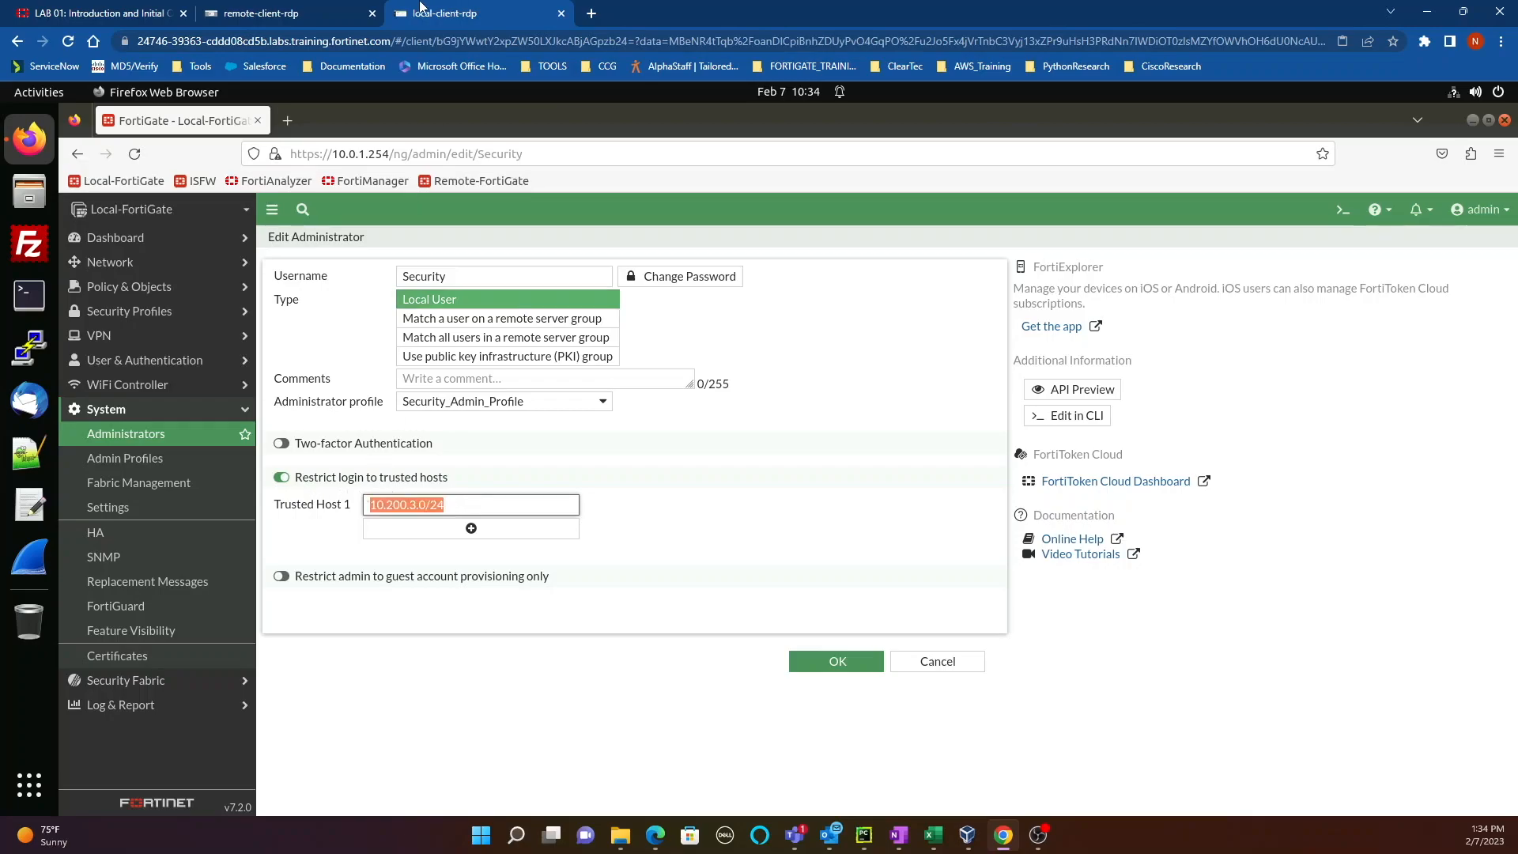
Step: Check the Trusted Host 1 value while switching between the remote and local client sessions
left_click(285, 12)
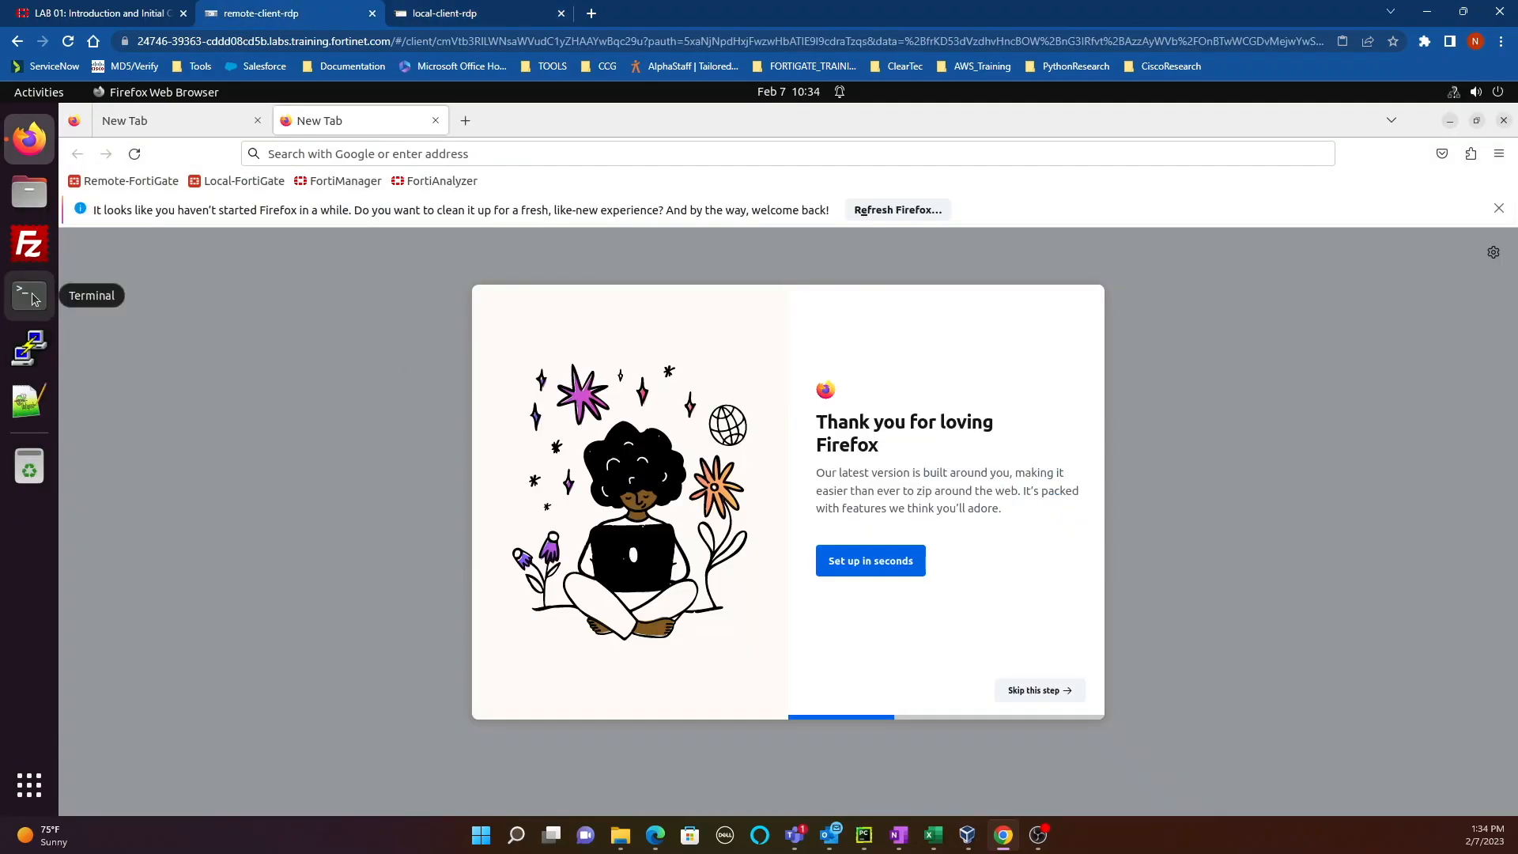
left_click(464, 13)
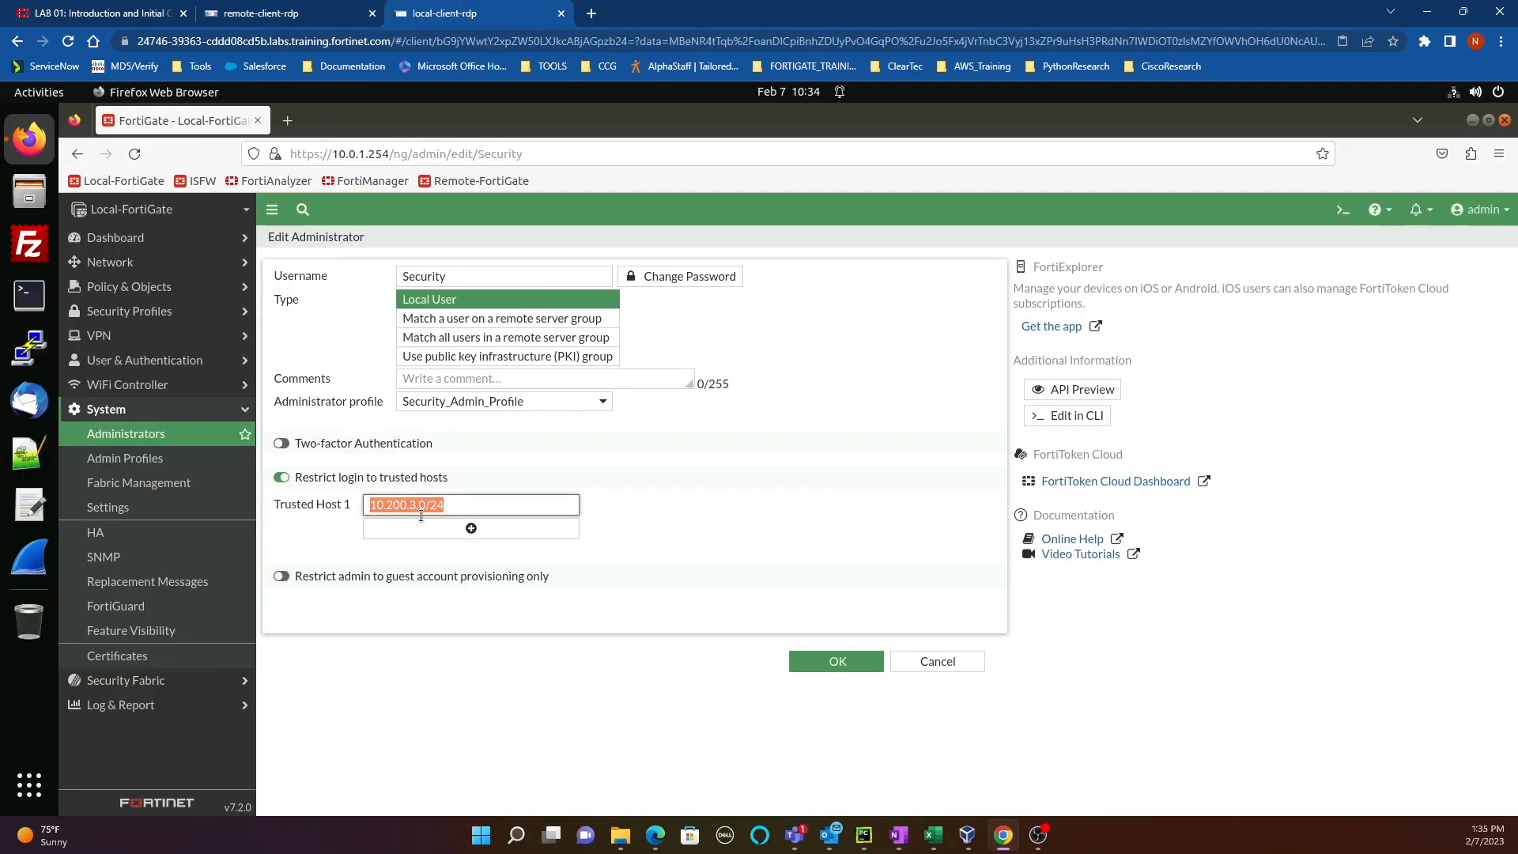
left_click(273, 13)
left_click(478, 14)
double_click(424, 282)
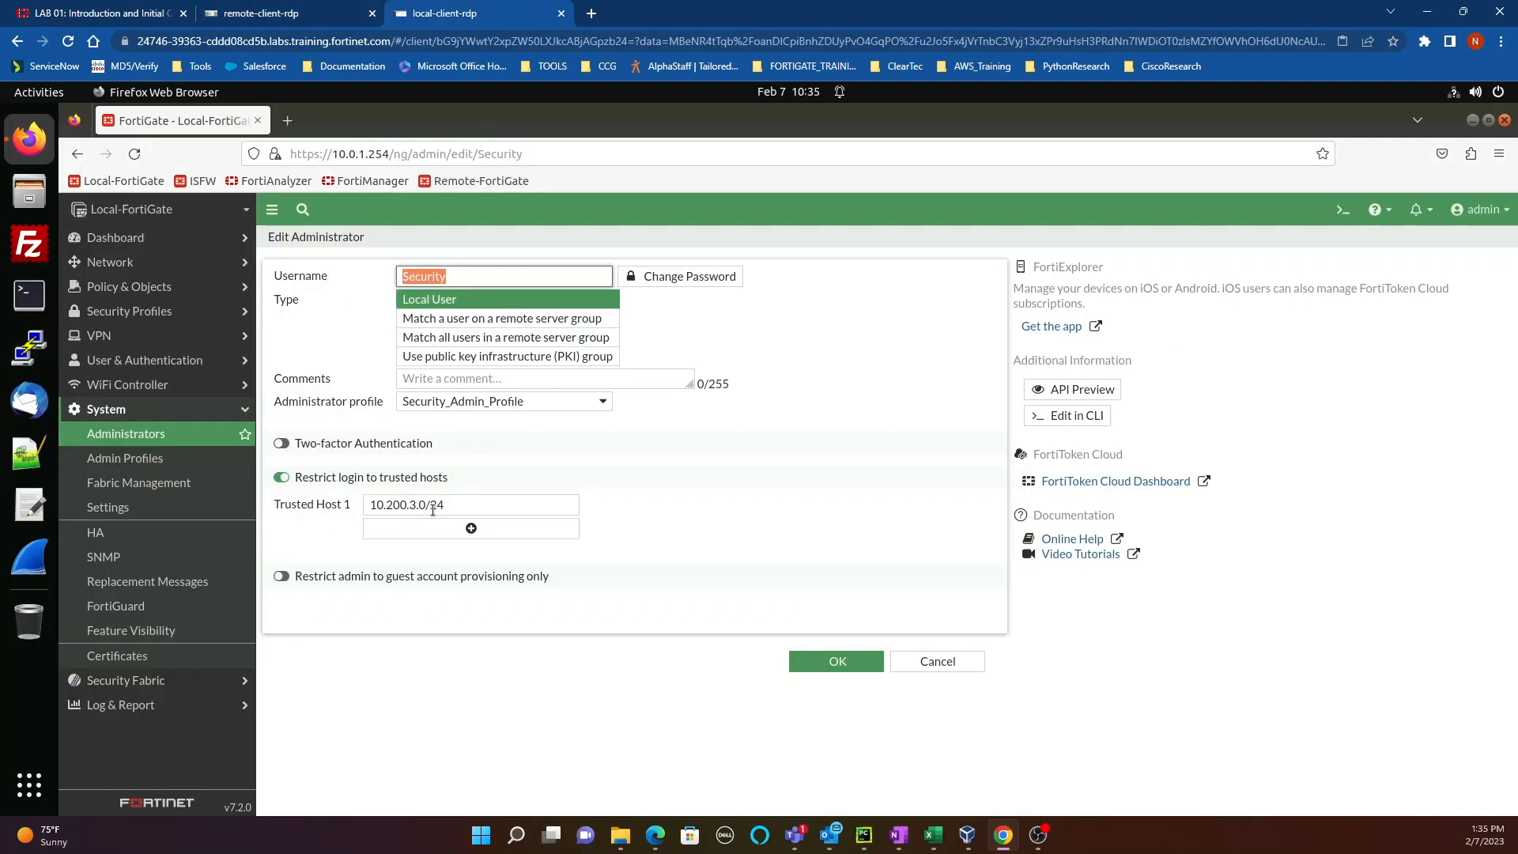
left_click_drag(453, 504, 368, 504)
left_click(253, 11)
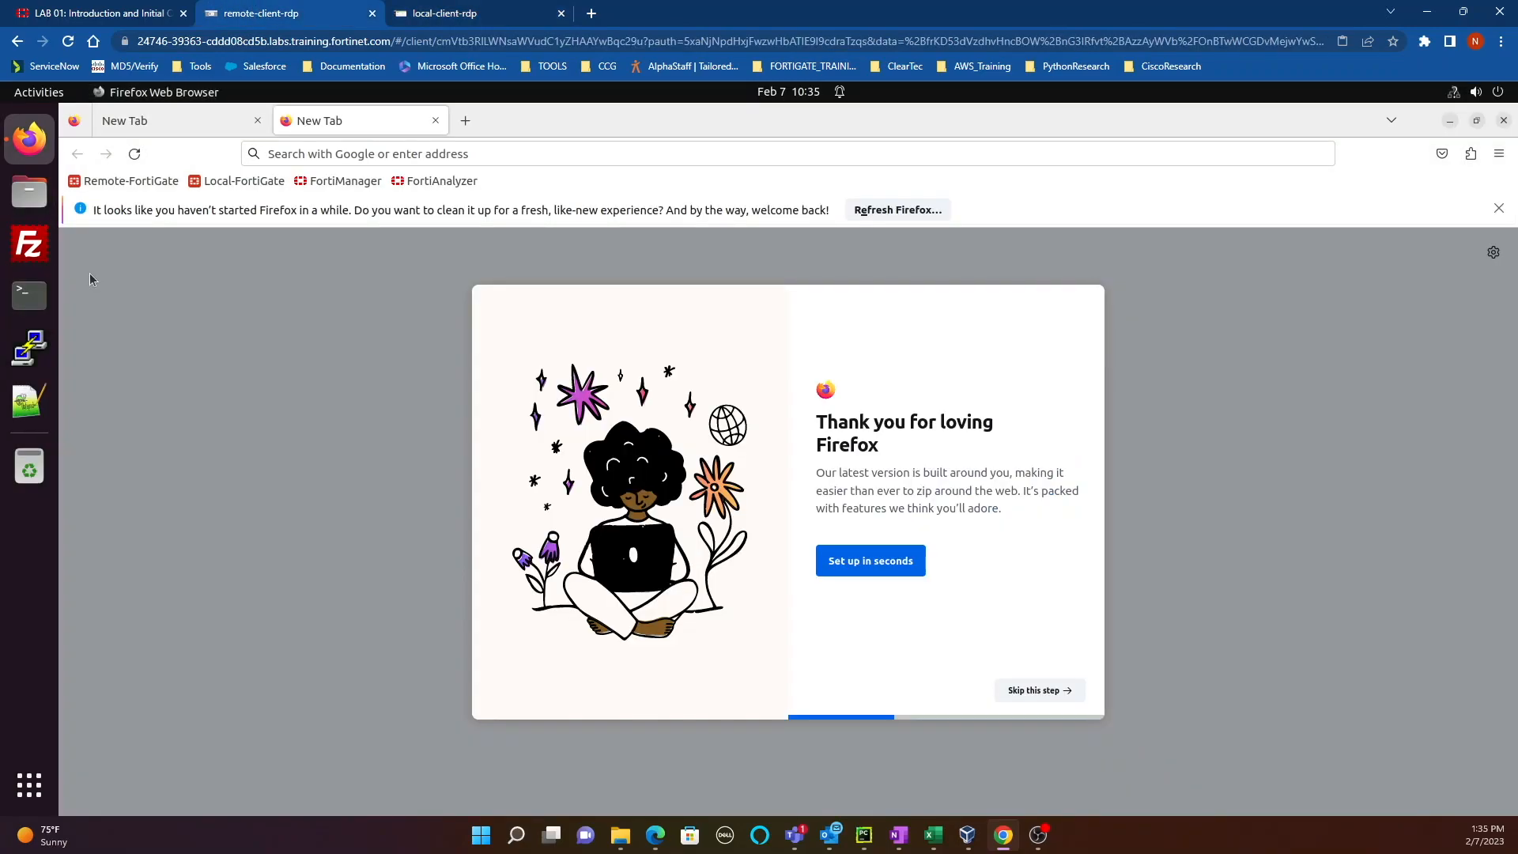
left_click(480, 24)
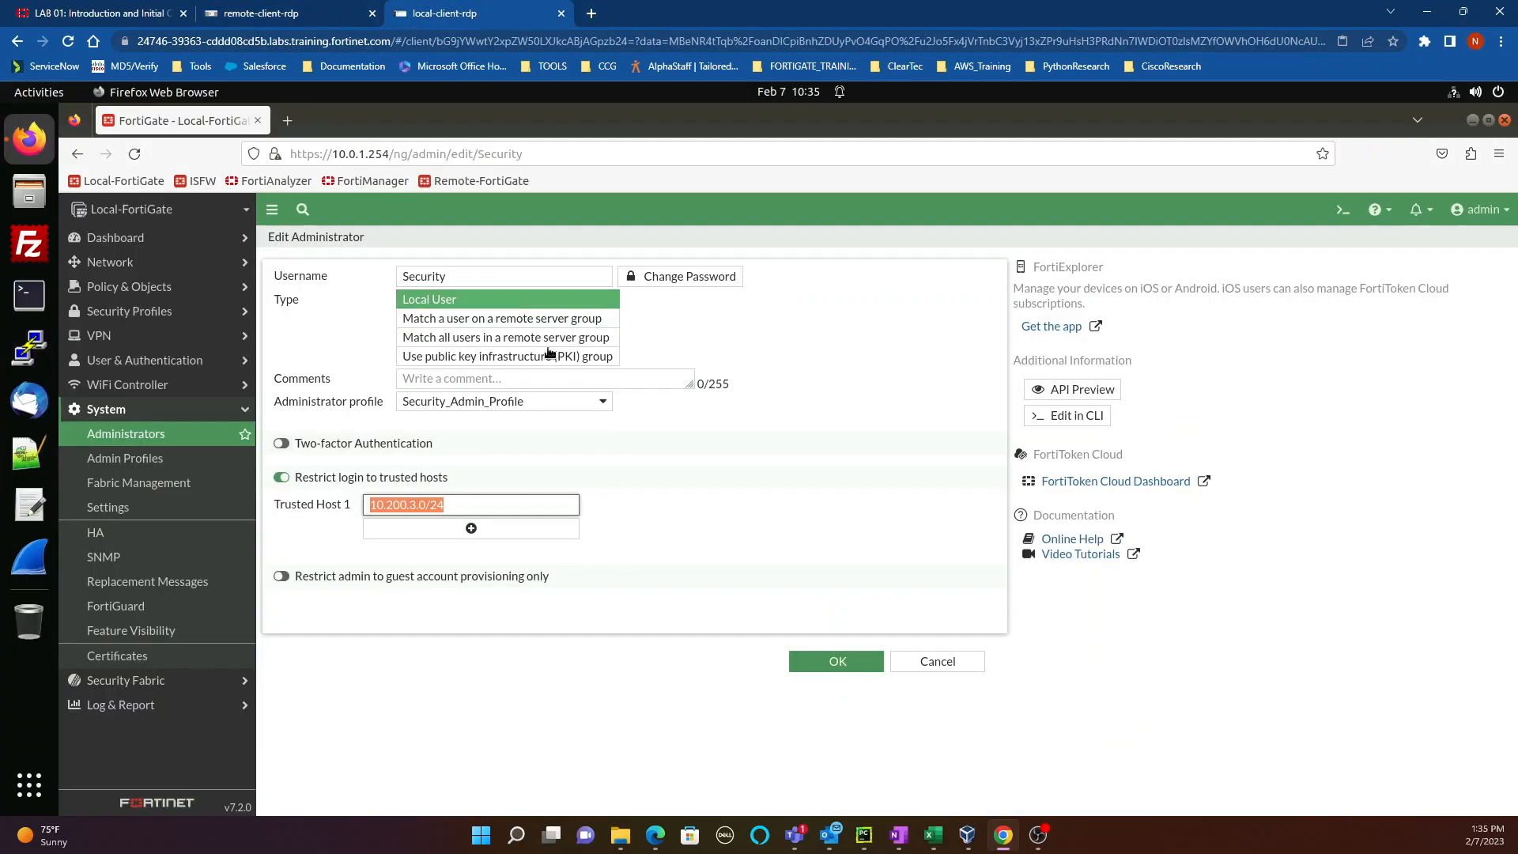
left_click(449, 278)
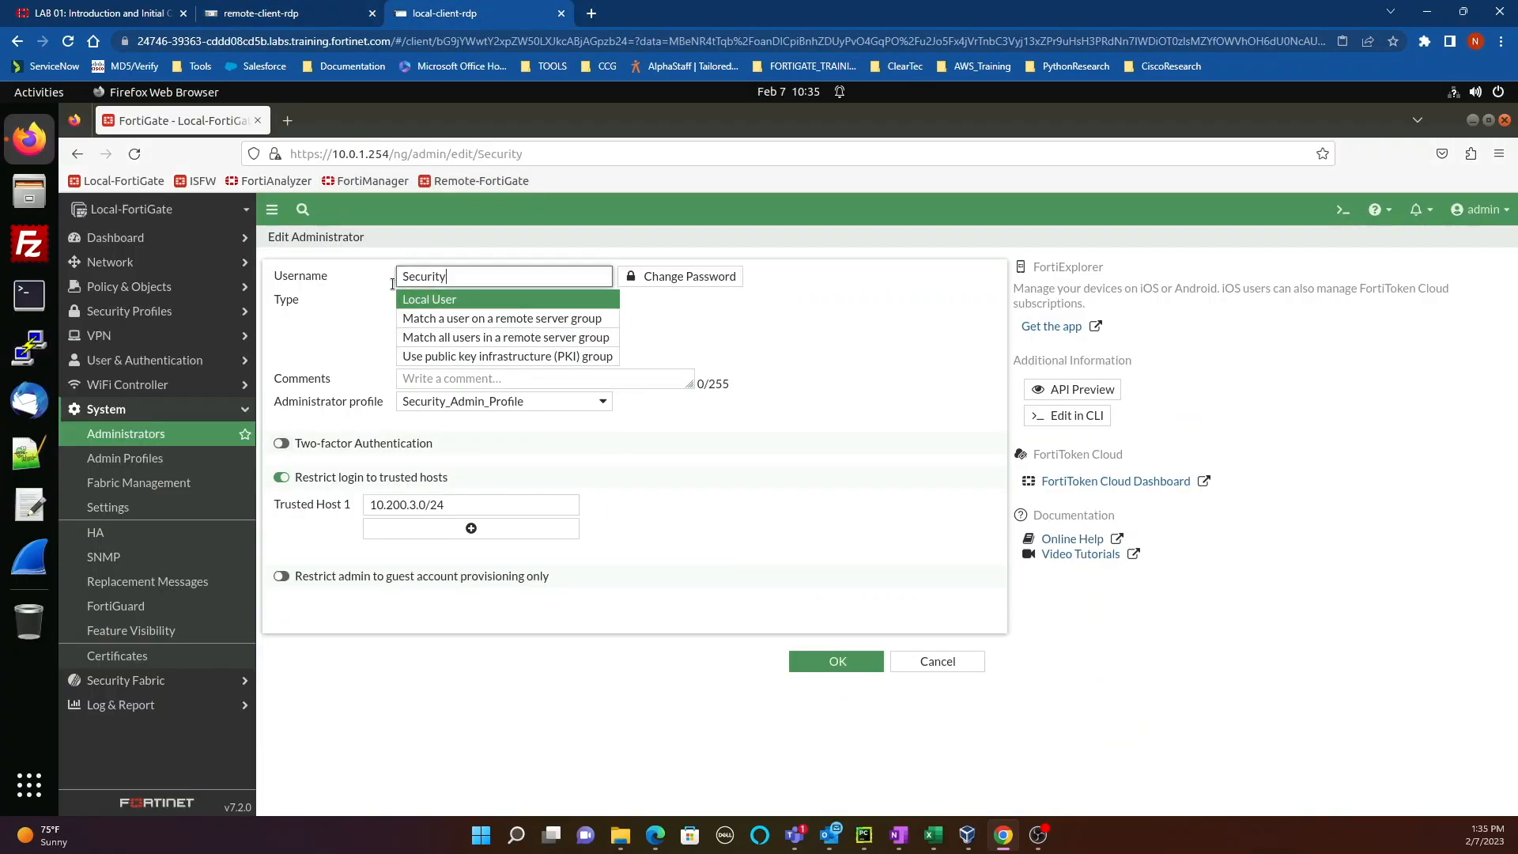
Step: Save the Security administrator and log out of the admin account
left_click(822, 662)
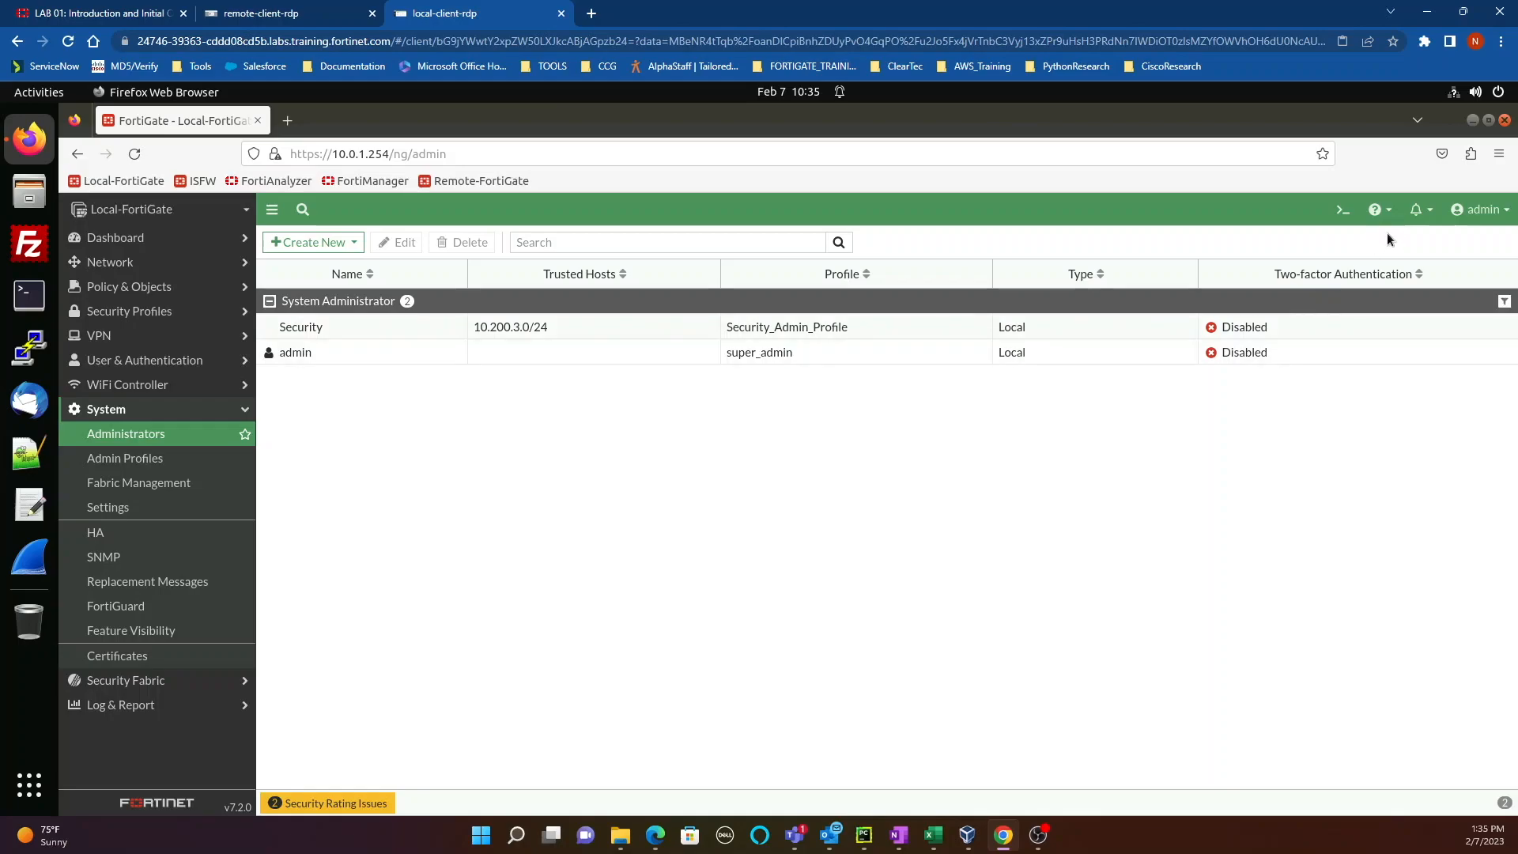
left_click(1479, 209)
left_click(1411, 359)
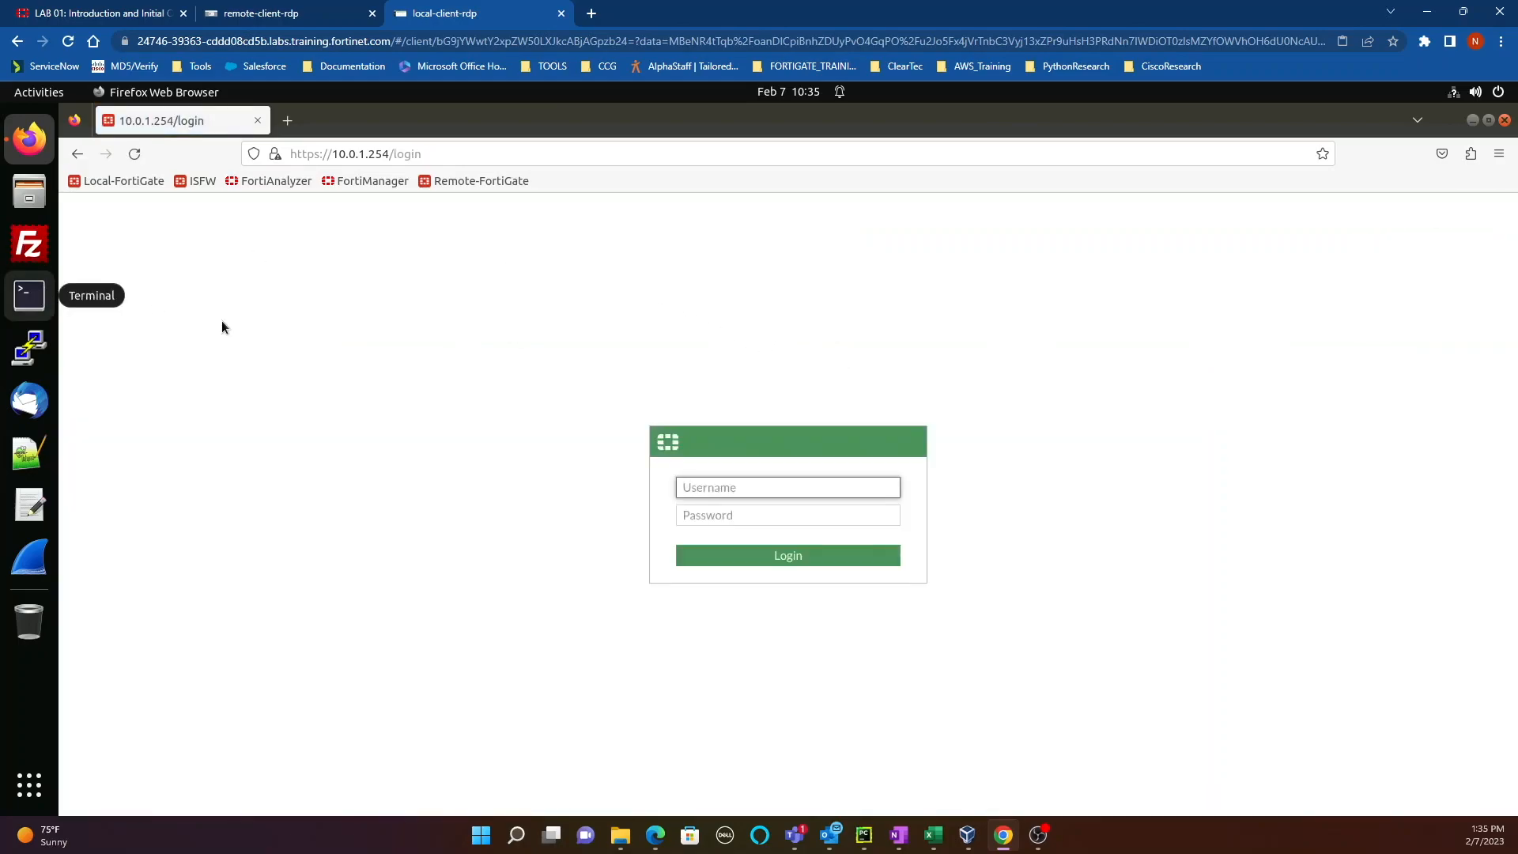
Step: Attempt the Security login from the local client, which fails with Authentication failure
type("Security")
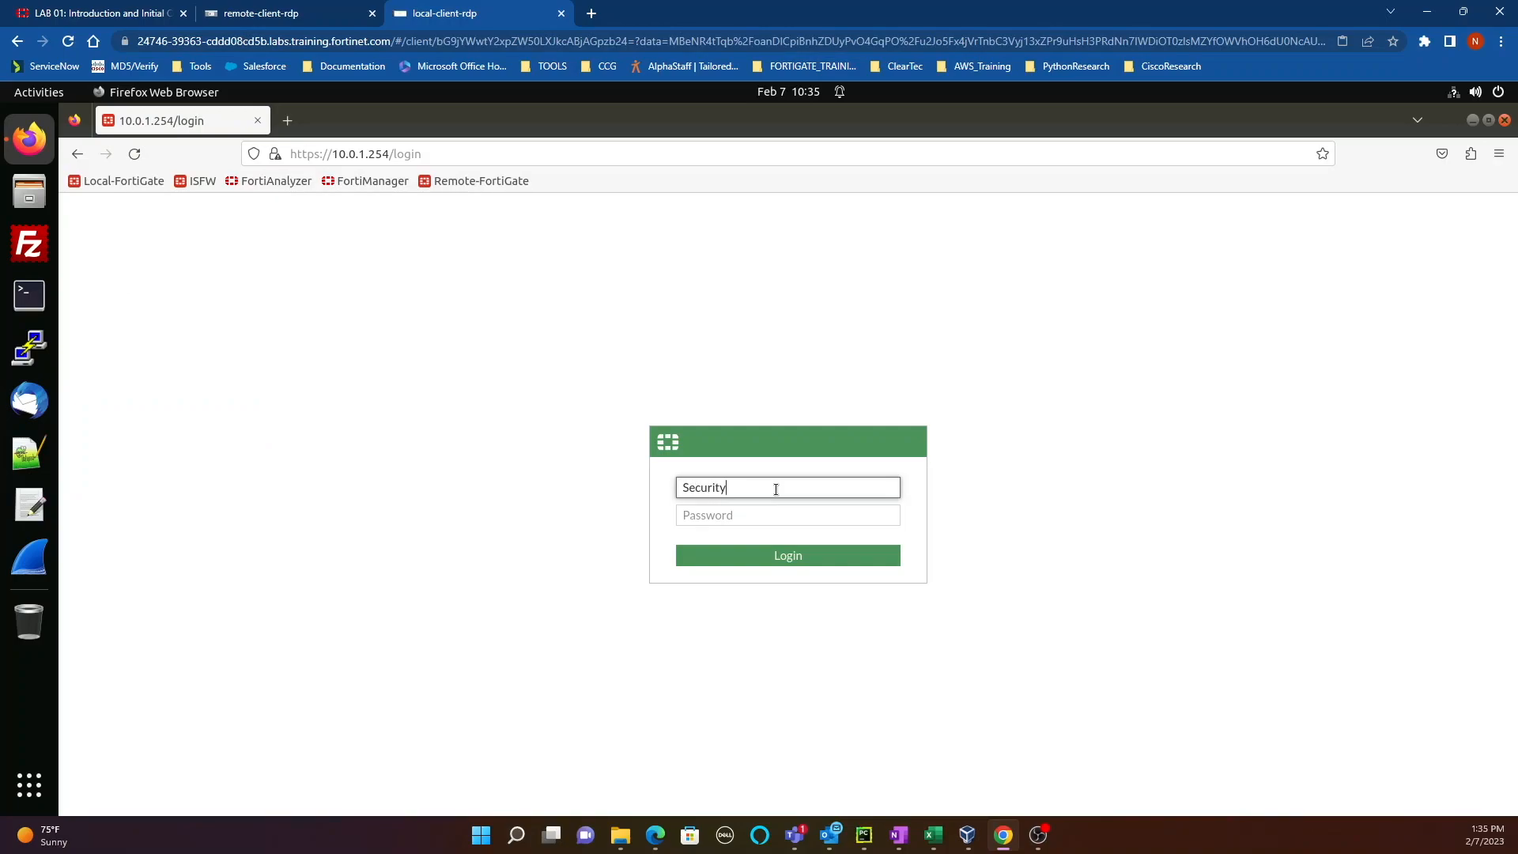
key("Tab")
type("••")
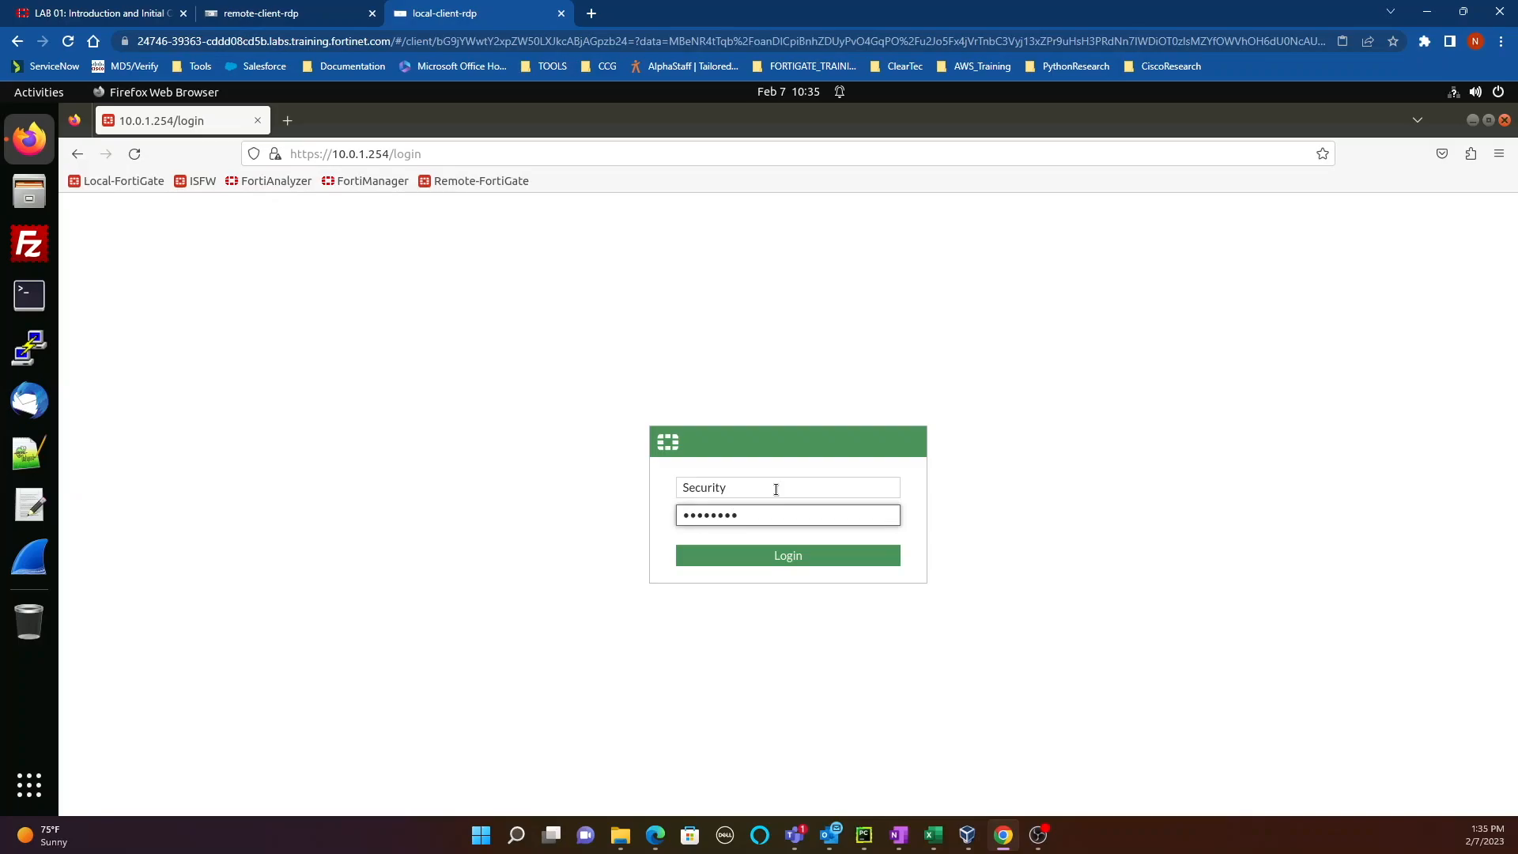
left_click(746, 556)
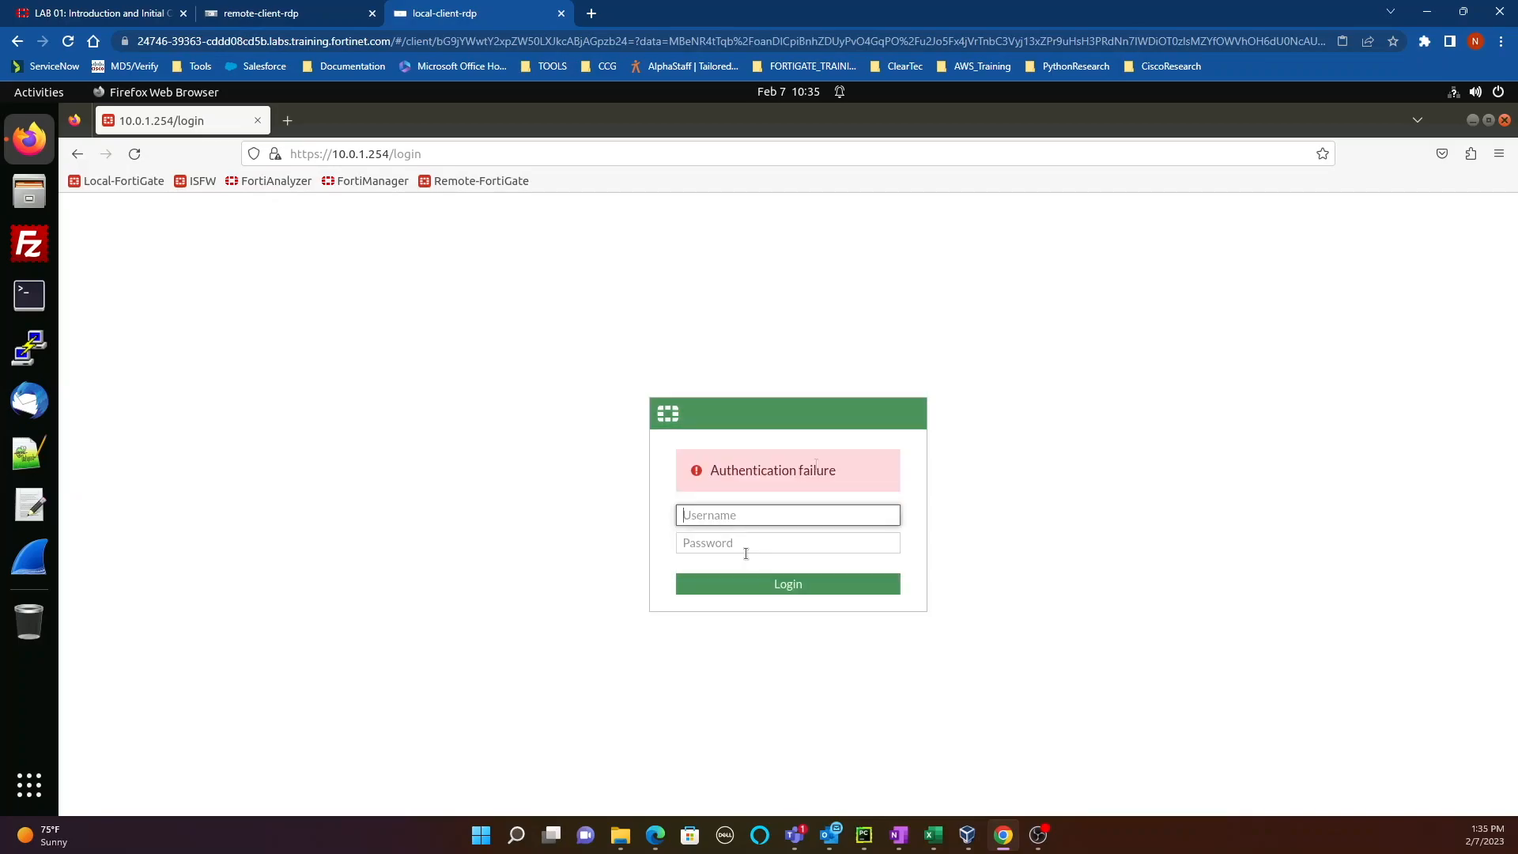
left_click(299, 12)
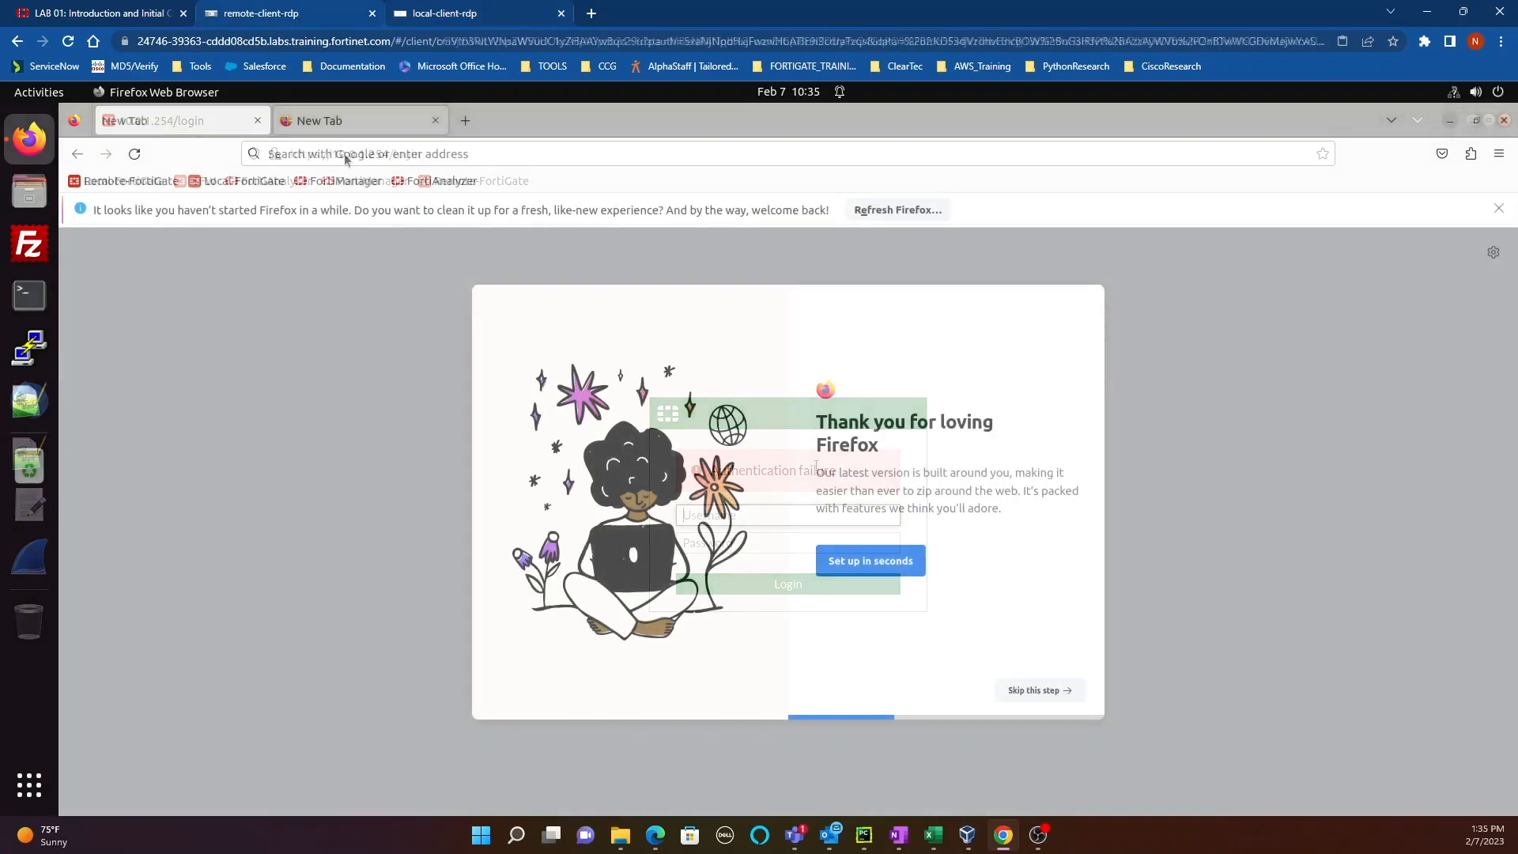
Step: From the remote client, load the Local-FortiGate page at 10.200.1.1 and log in as Security
left_click(215, 182)
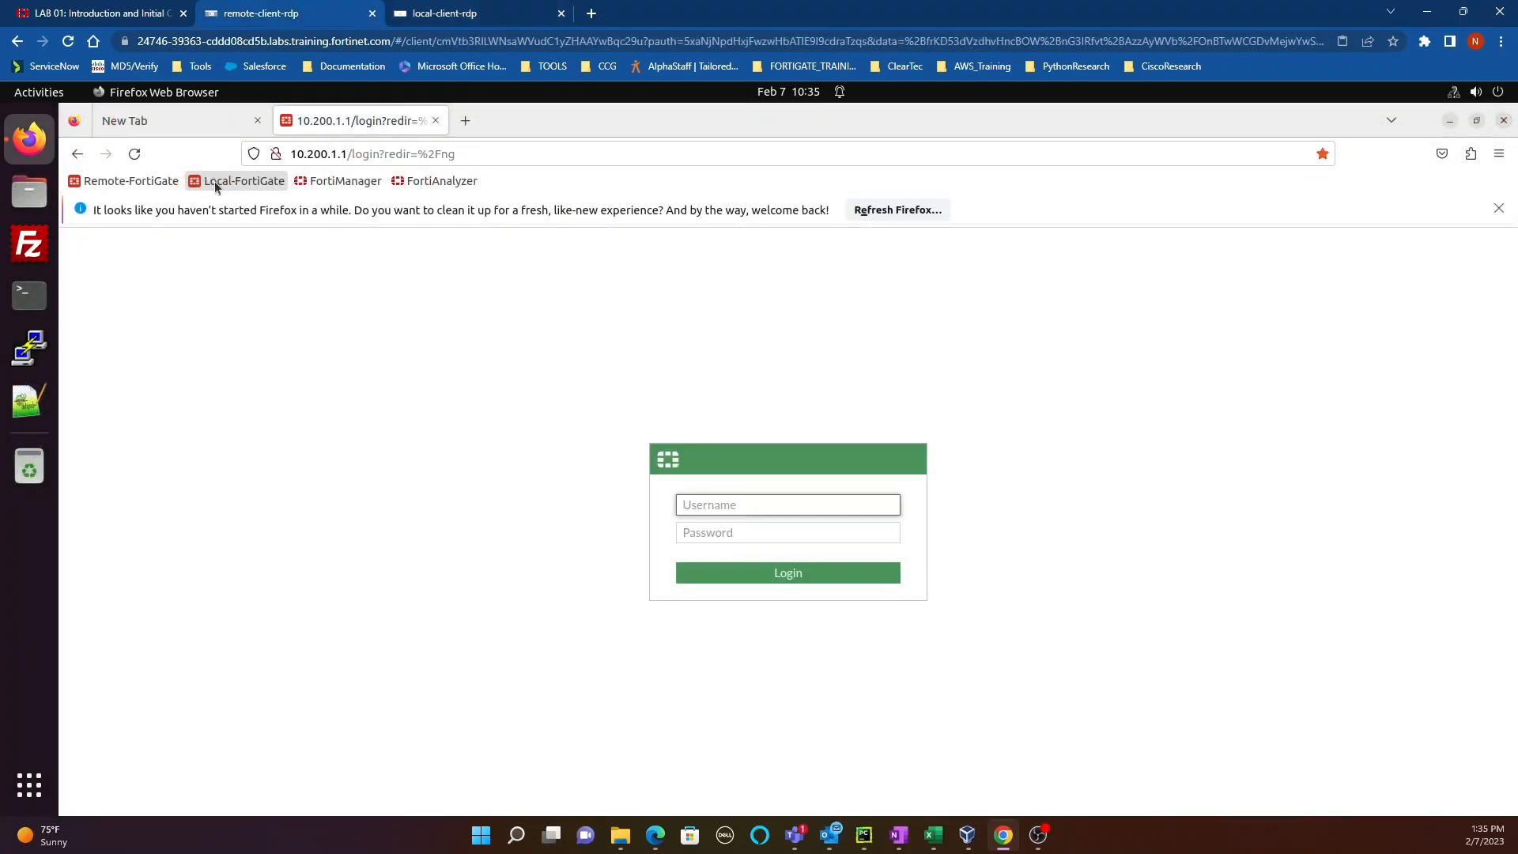
left_click(466, 11)
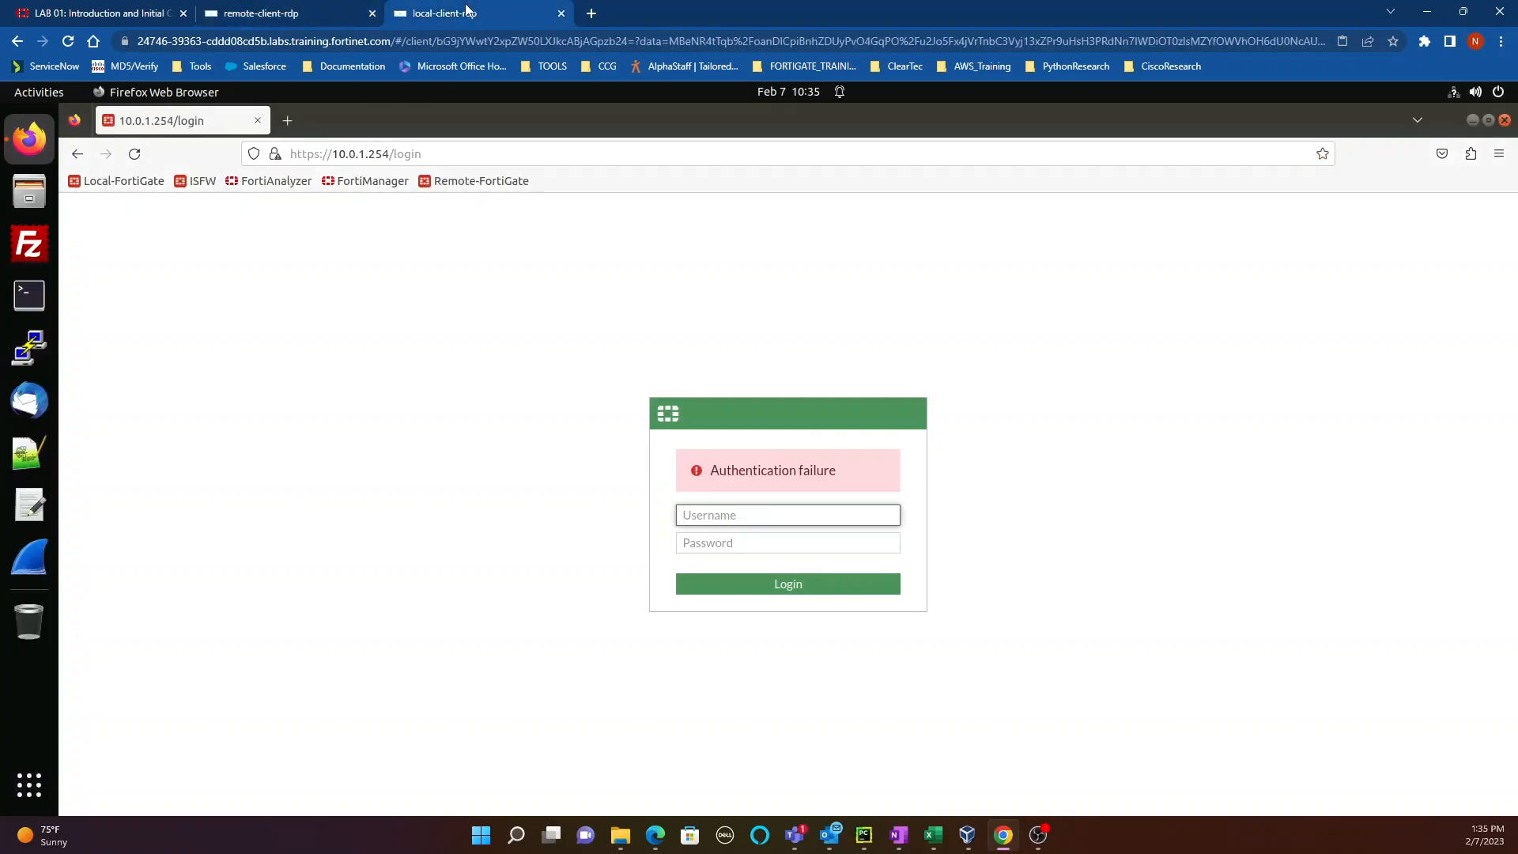
left_click_drag(401, 154, 422, 155)
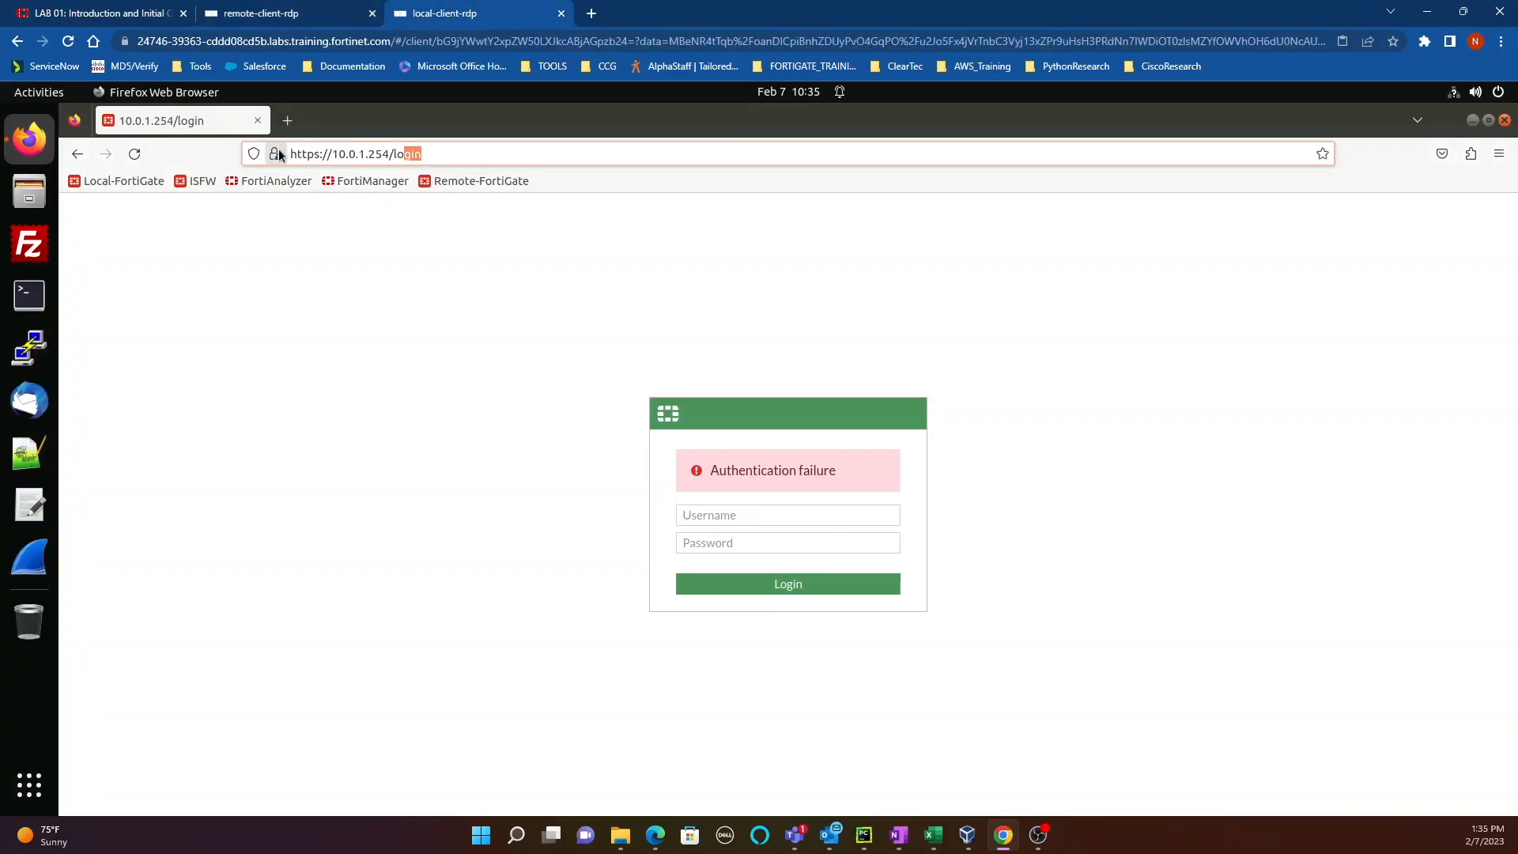
left_click(296, 19)
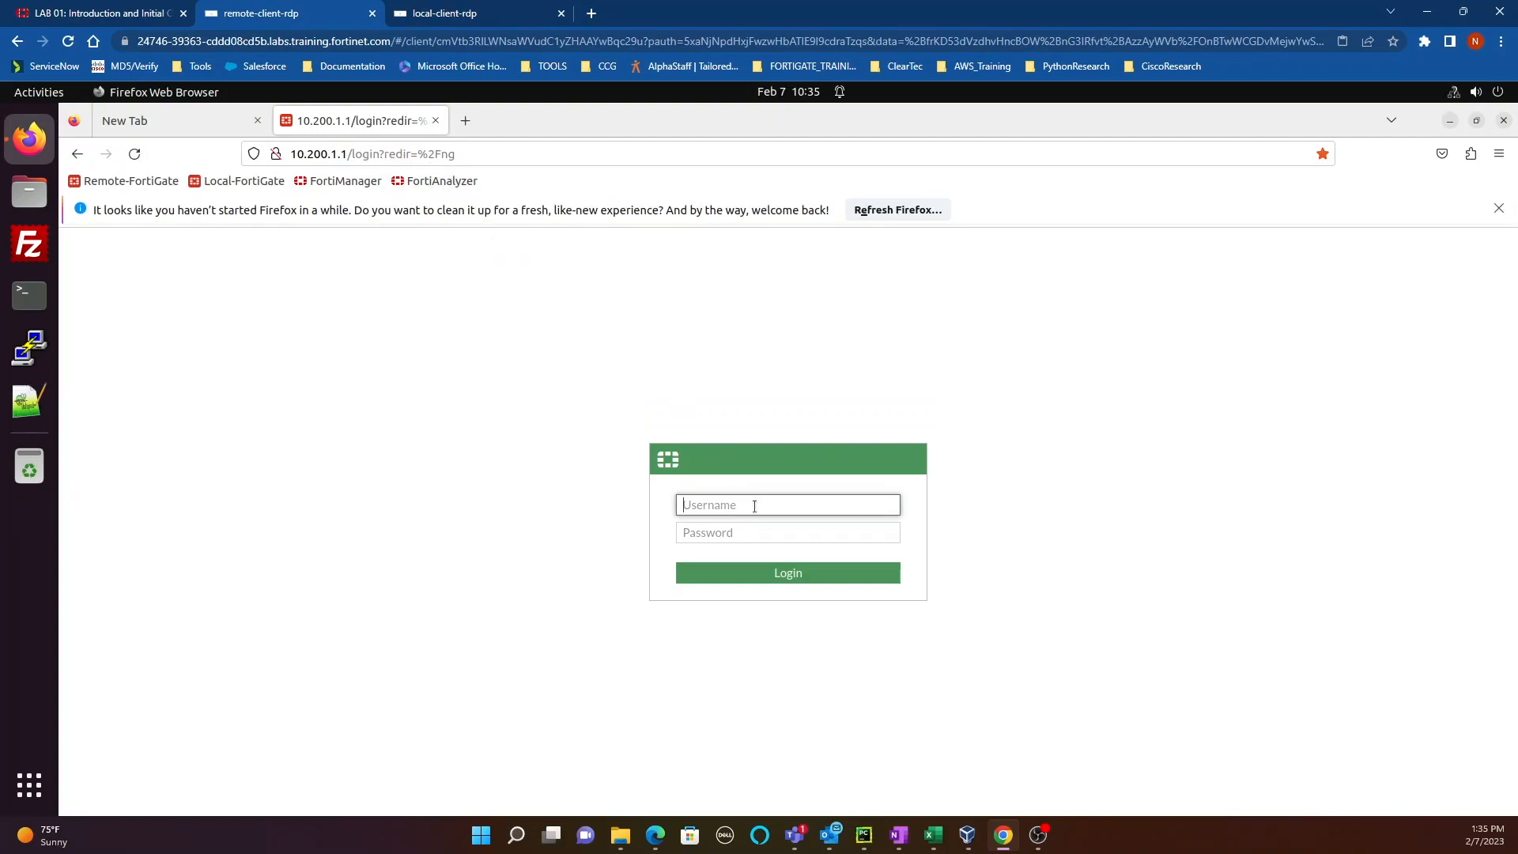
type("Security")
key("Tab")
type("••••••••")
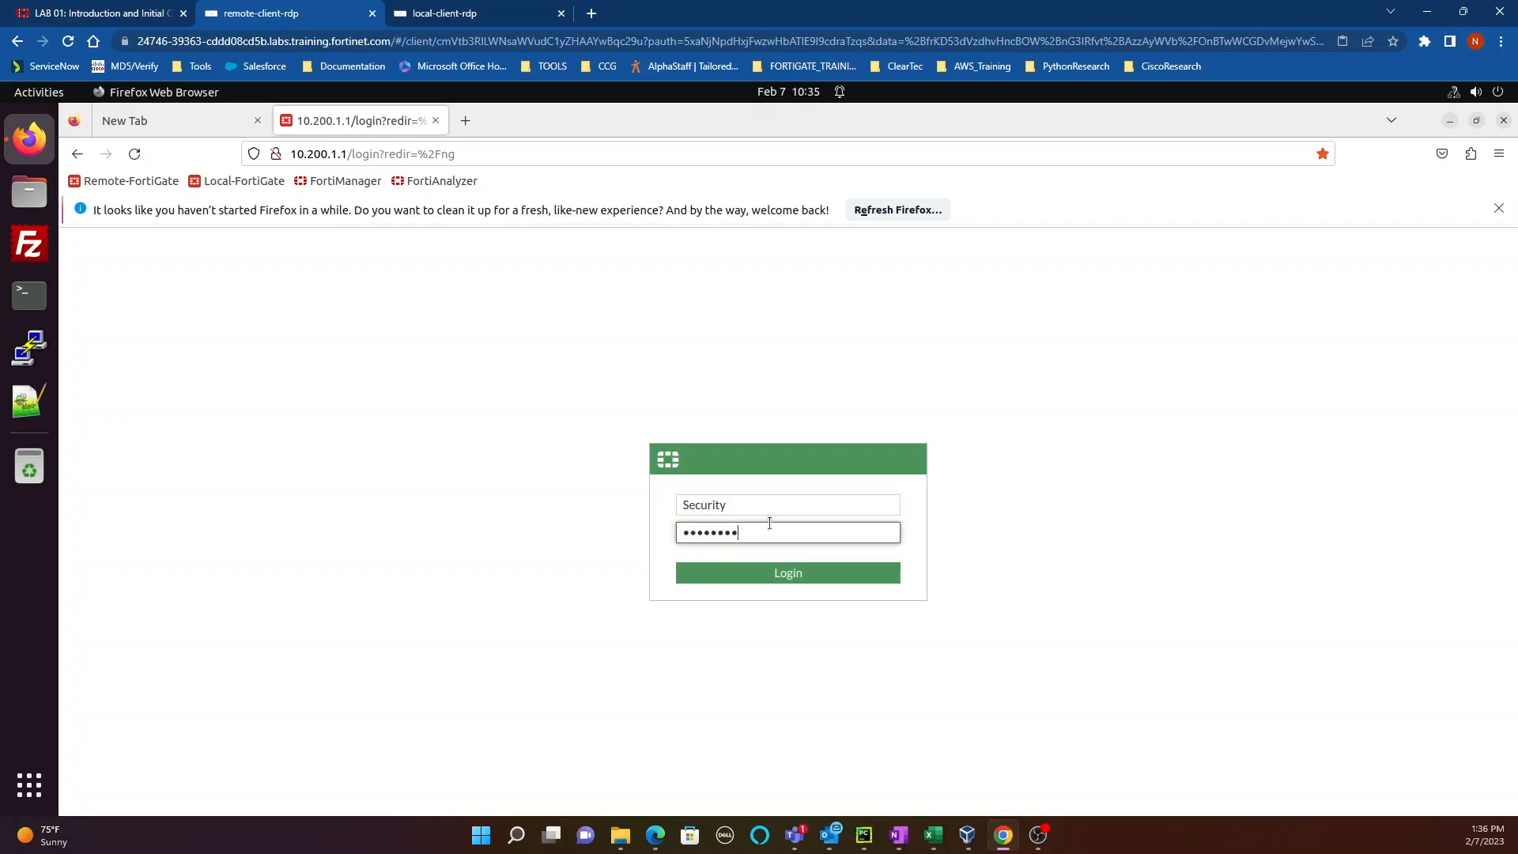
left_click(793, 567)
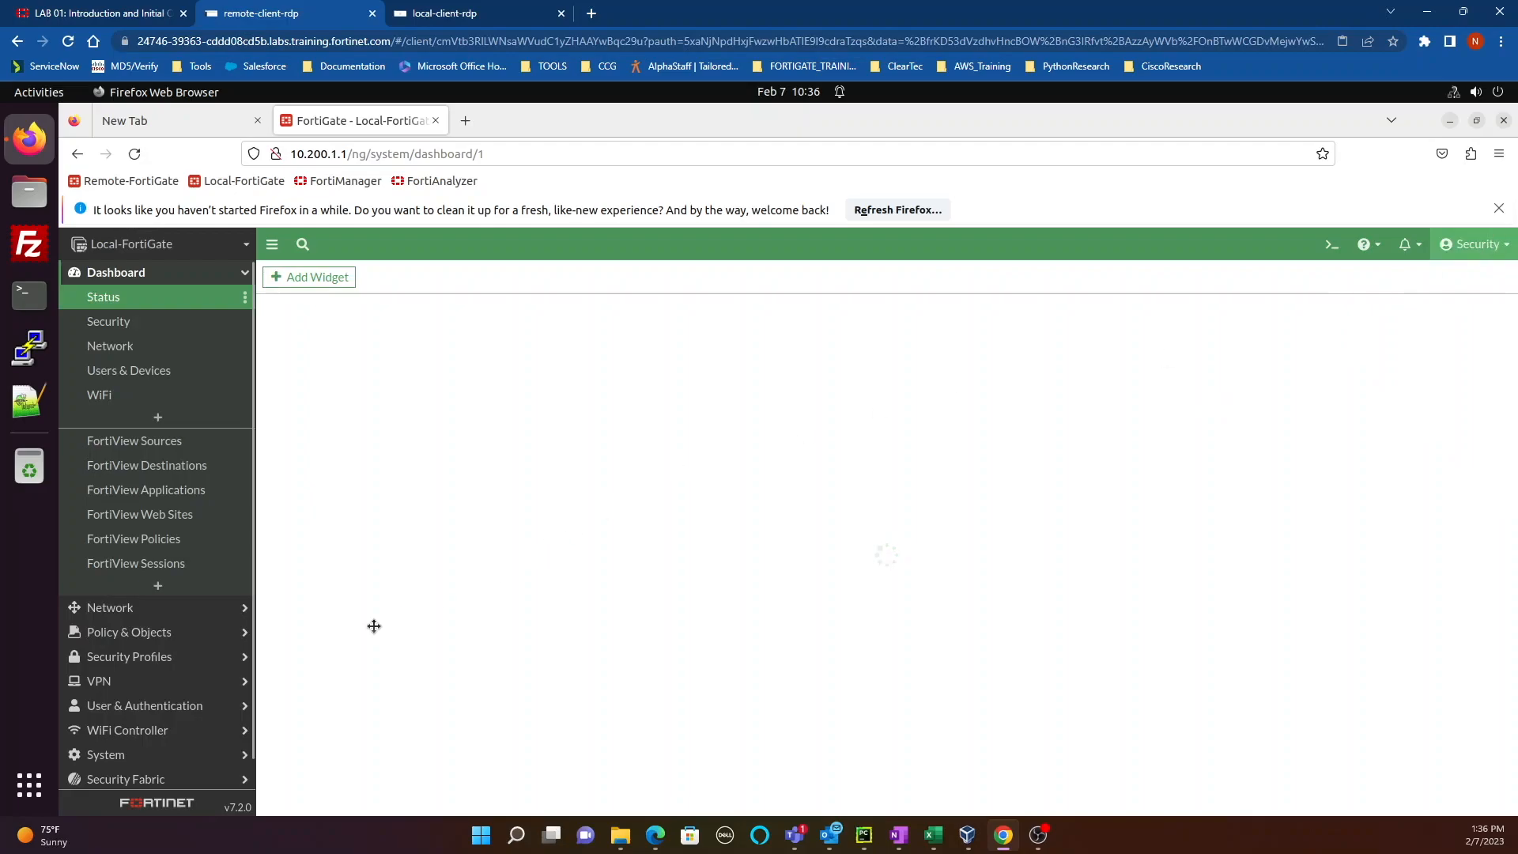
Step: Open System > Administrators and select the Security account to see its 10.200.3.0/24 trusted host
left_click(131, 755)
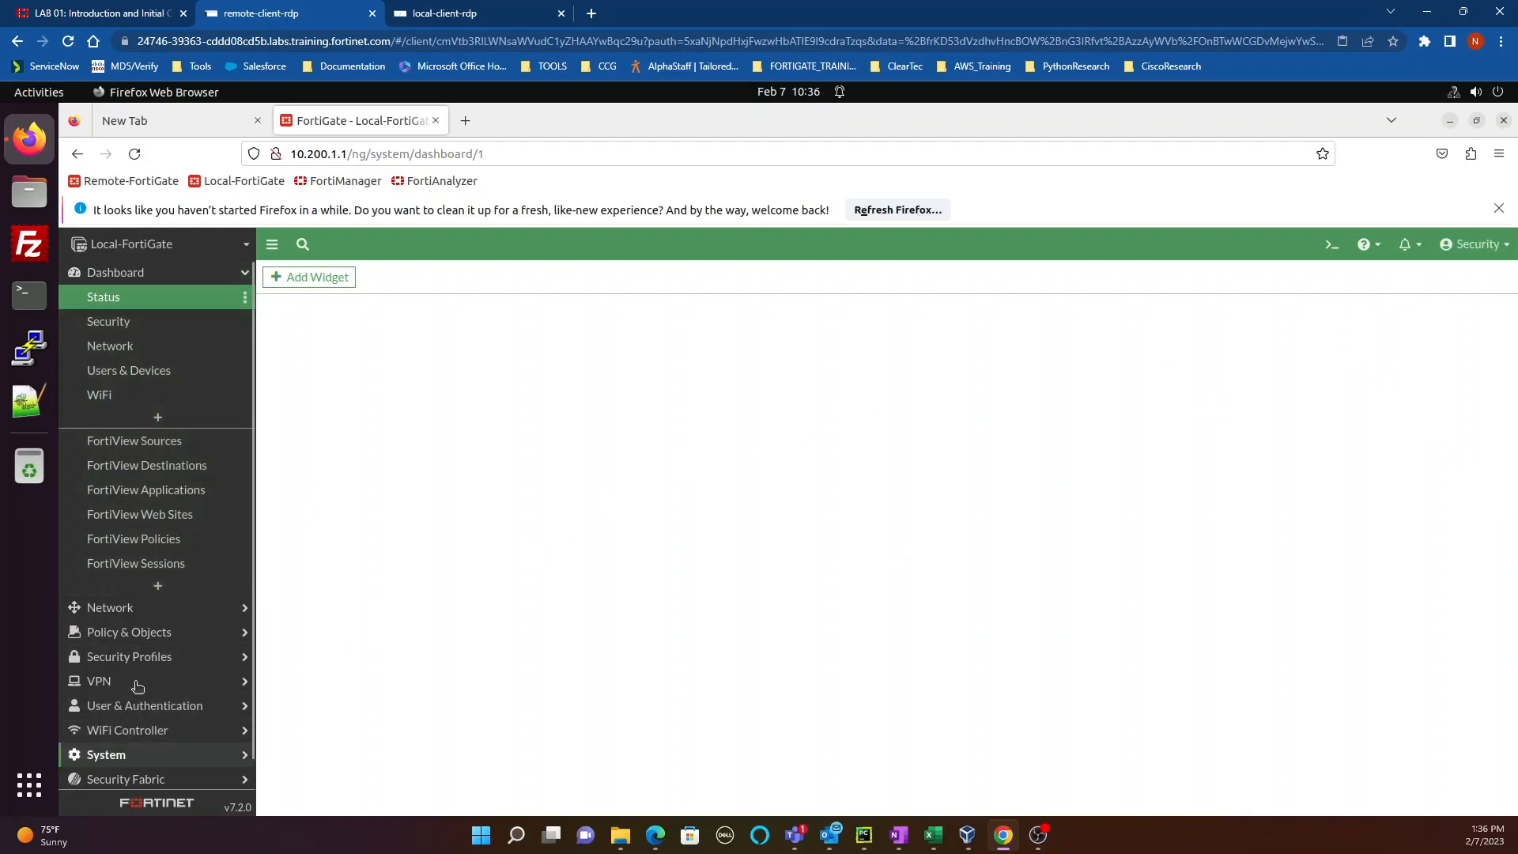
left_click(118, 469)
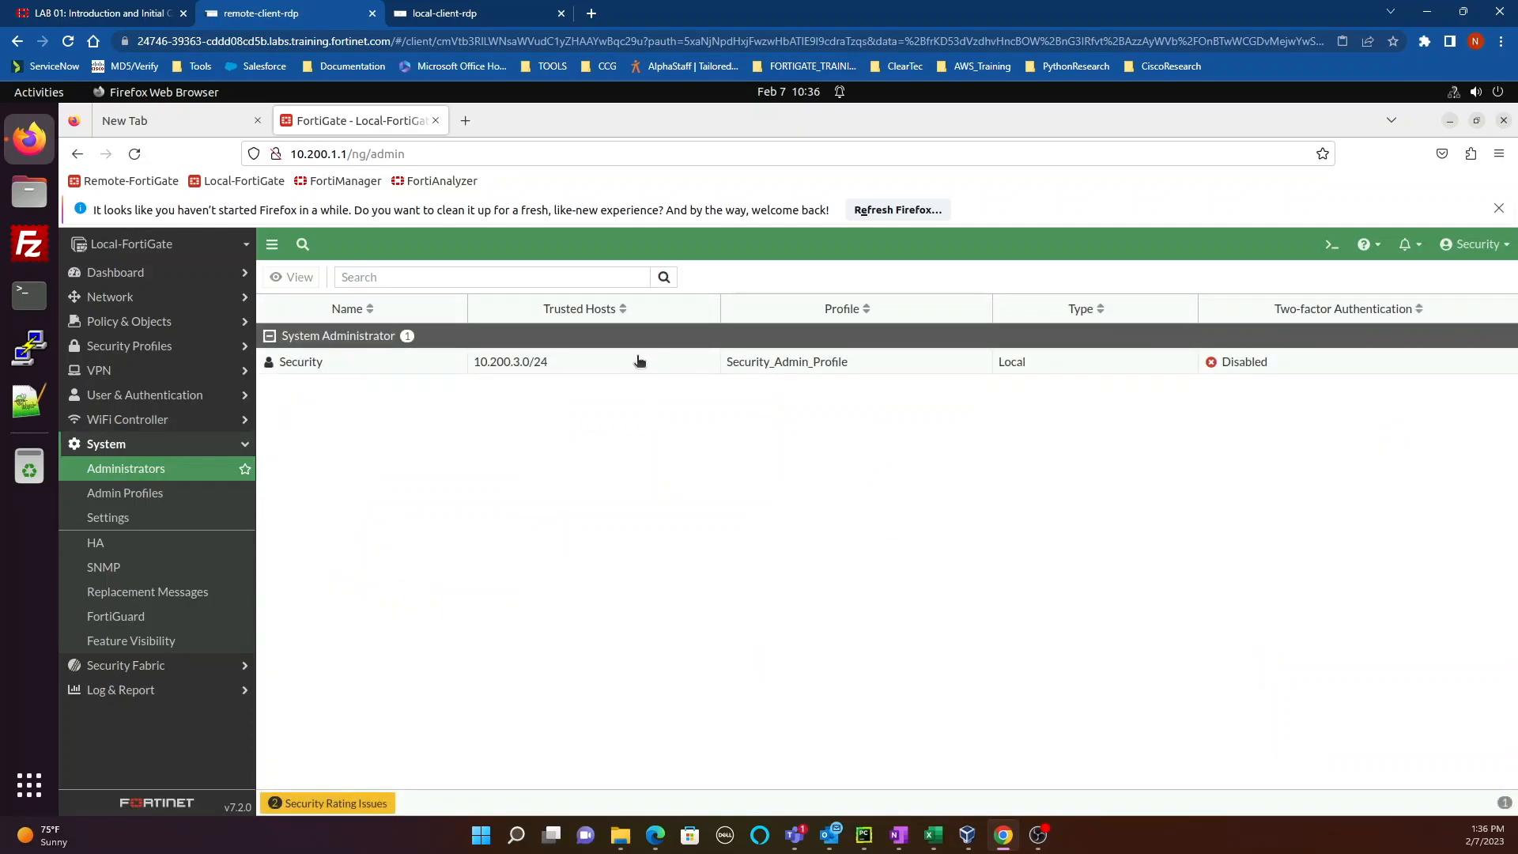
left_click(545, 370)
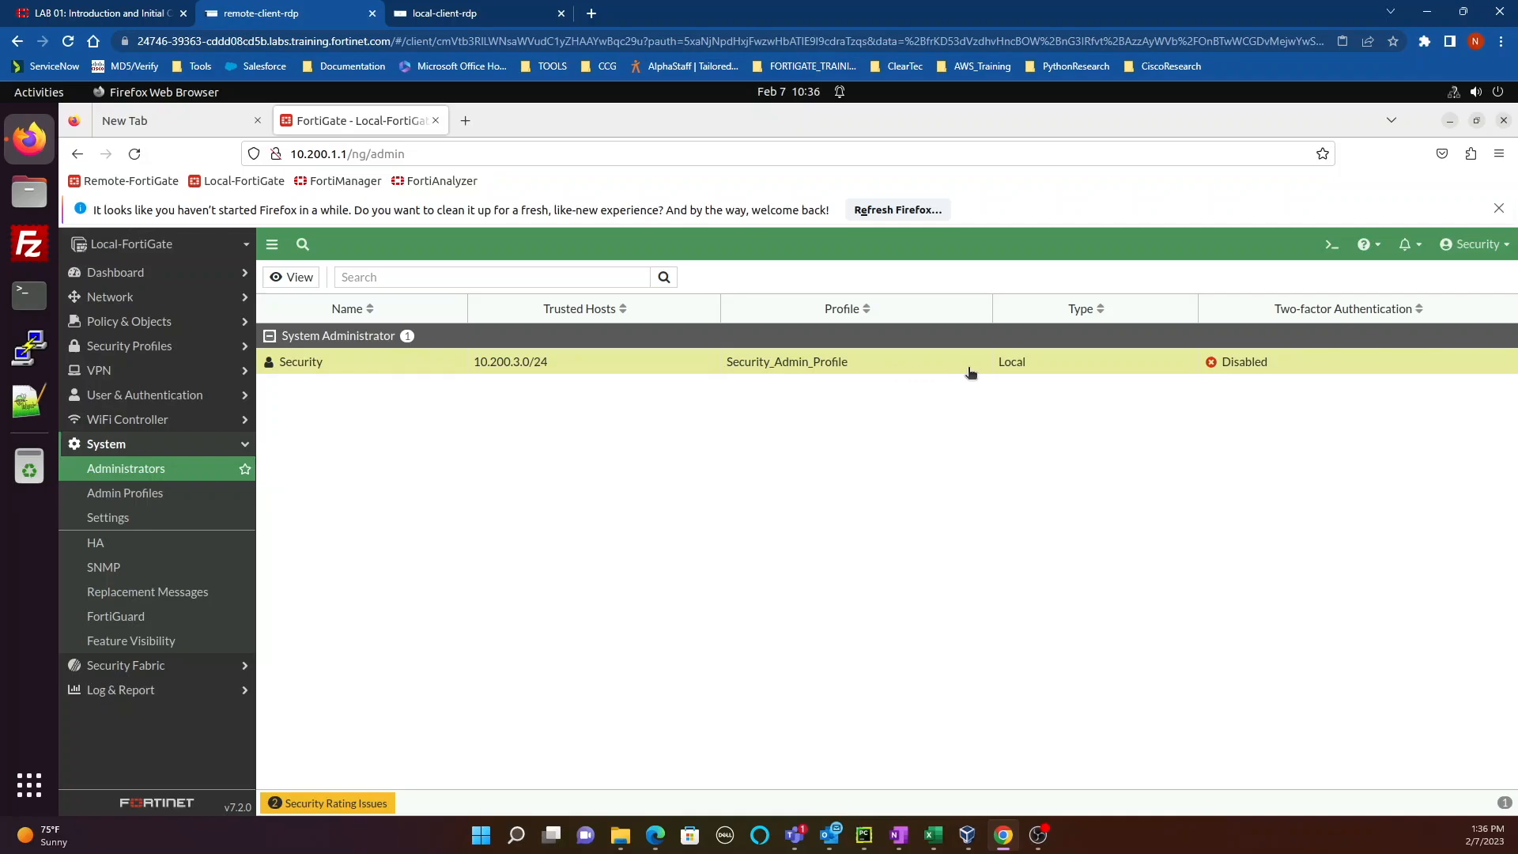
mouse_move(818, 363)
Step: On the local client, sign in to FortiGate as admin with its password and launch a terminal
left_click(474, 11)
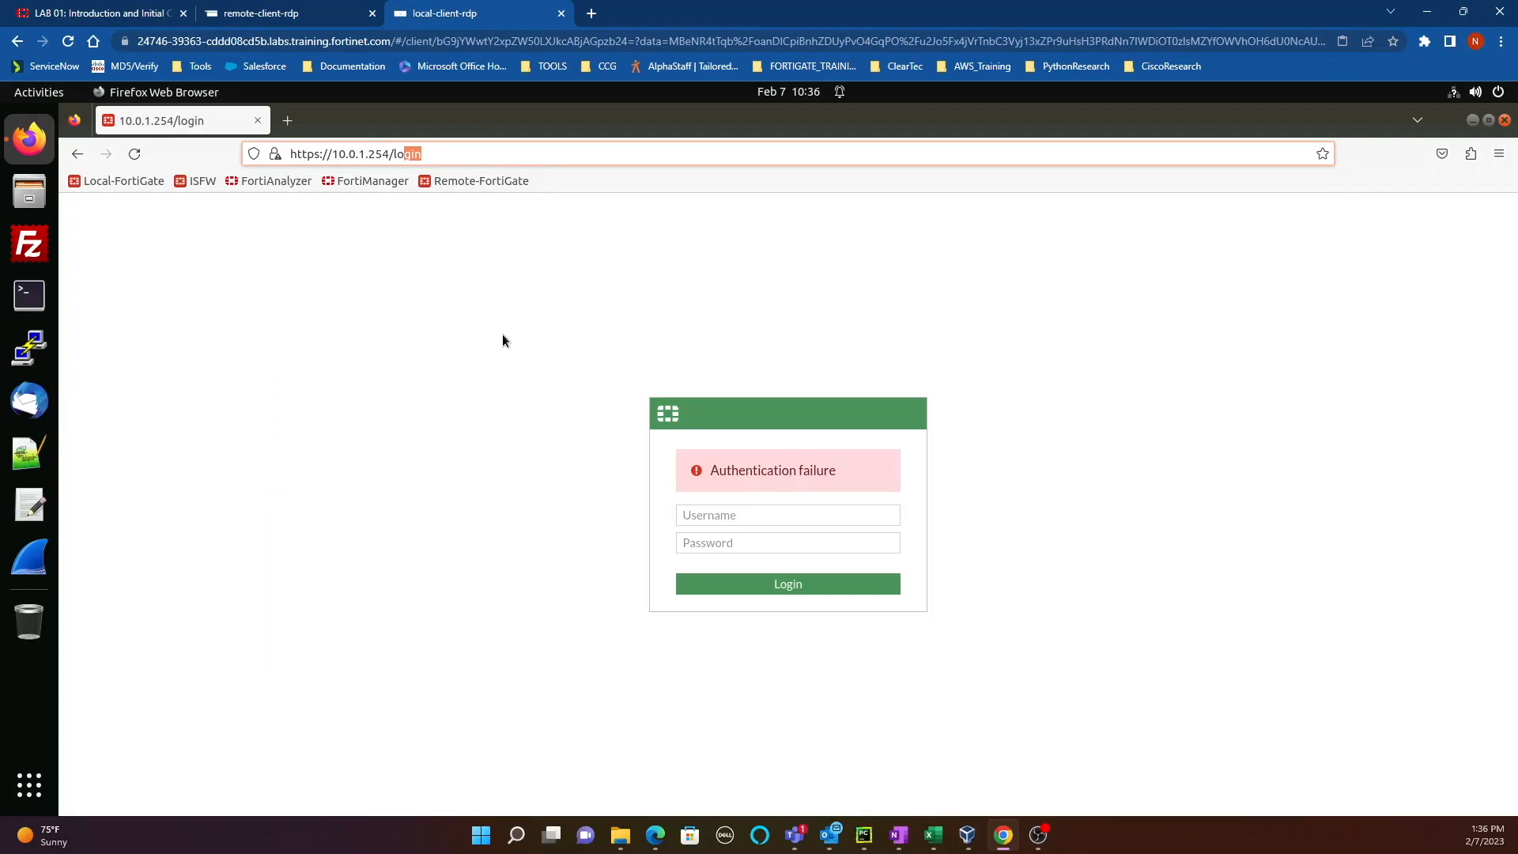
left_click(723, 524)
type("admin")
key("Tab")
type("pas")
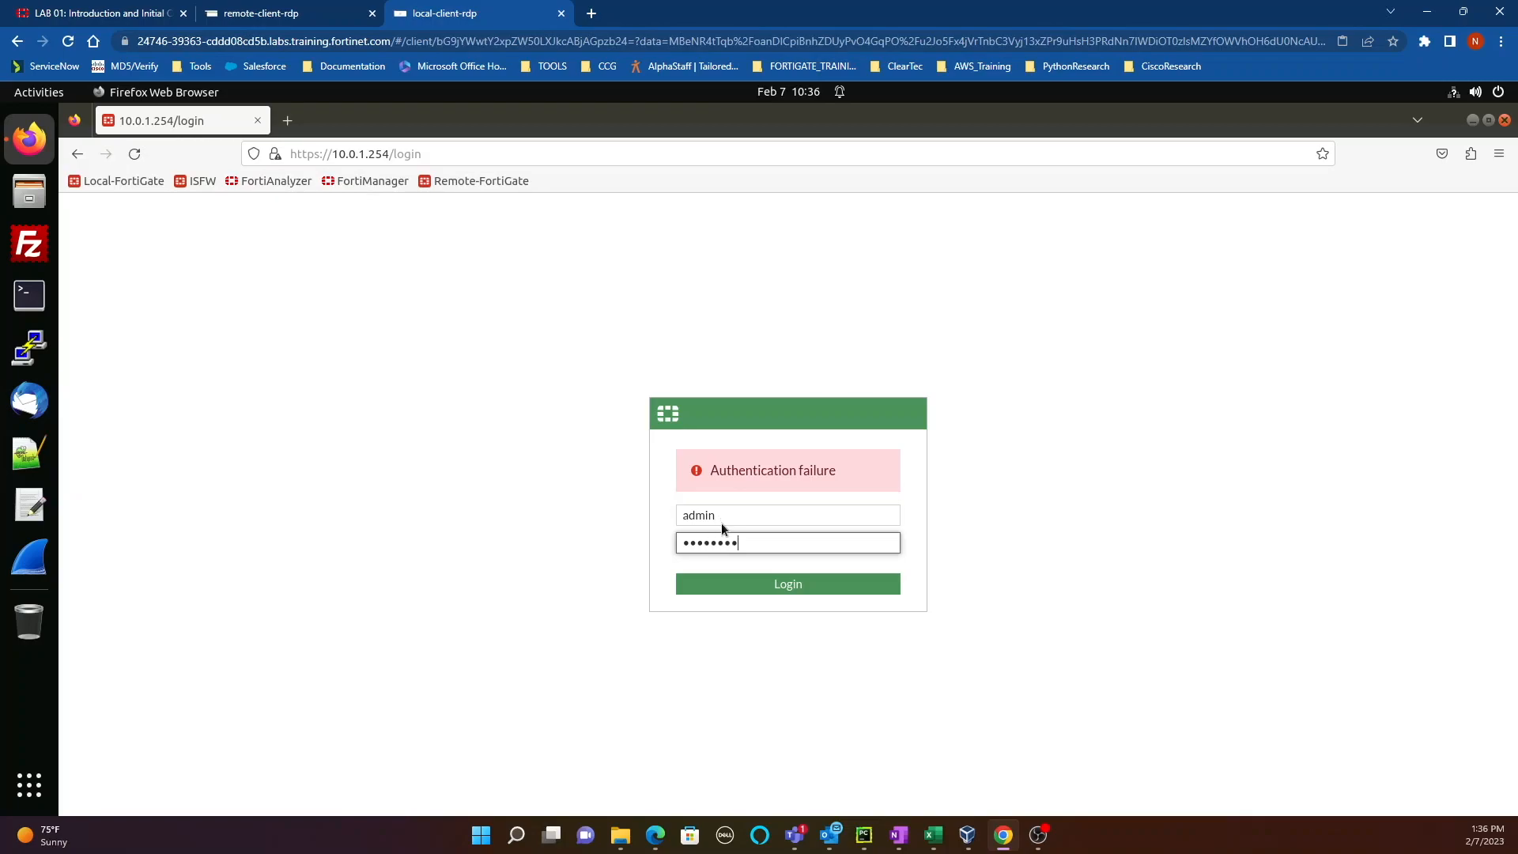
type("sword")
key("Return")
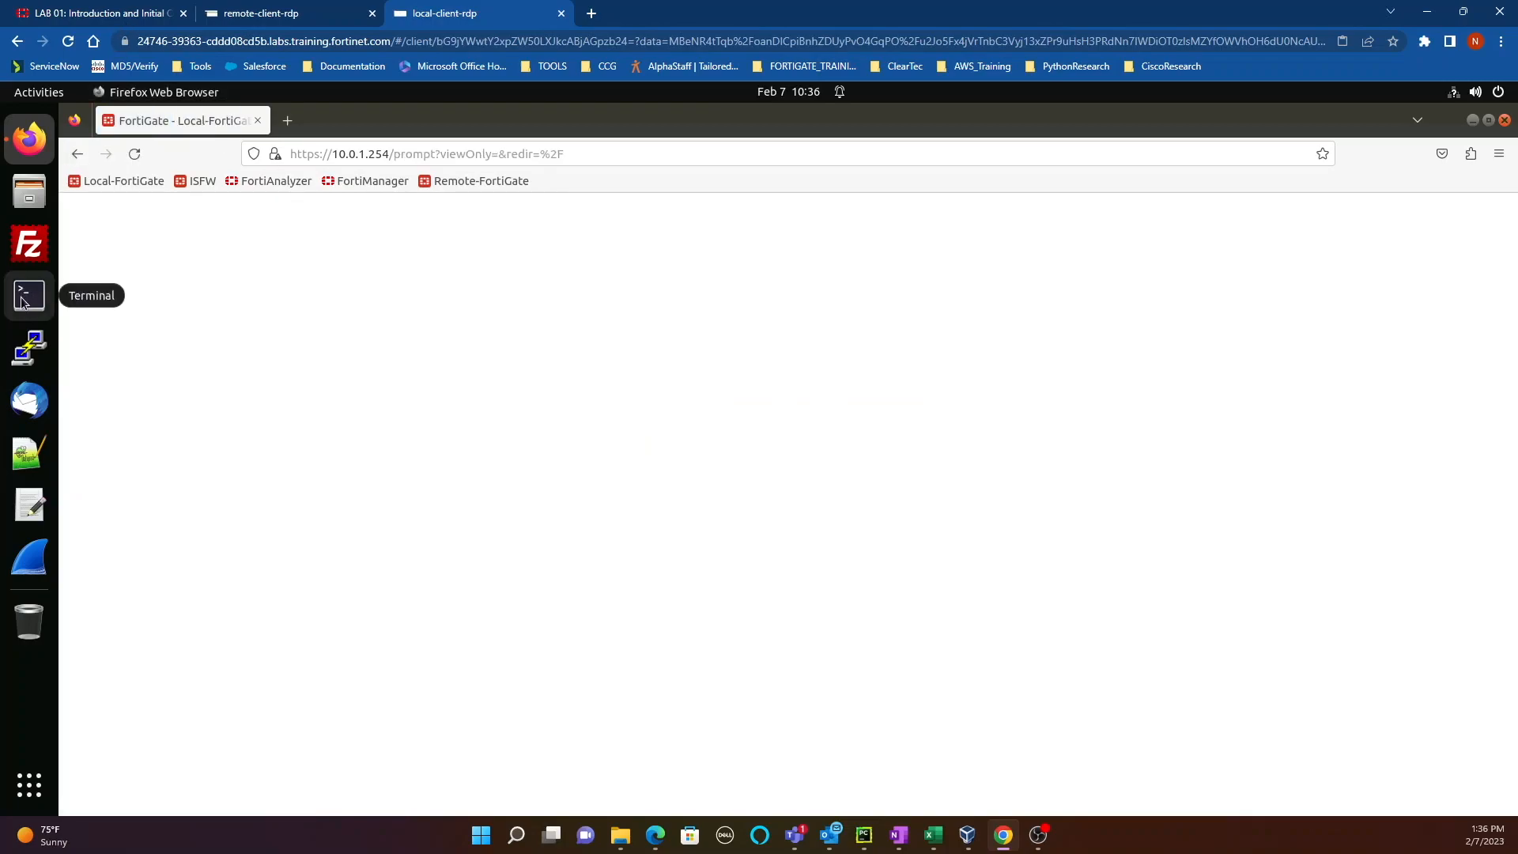
left_click(22, 299)
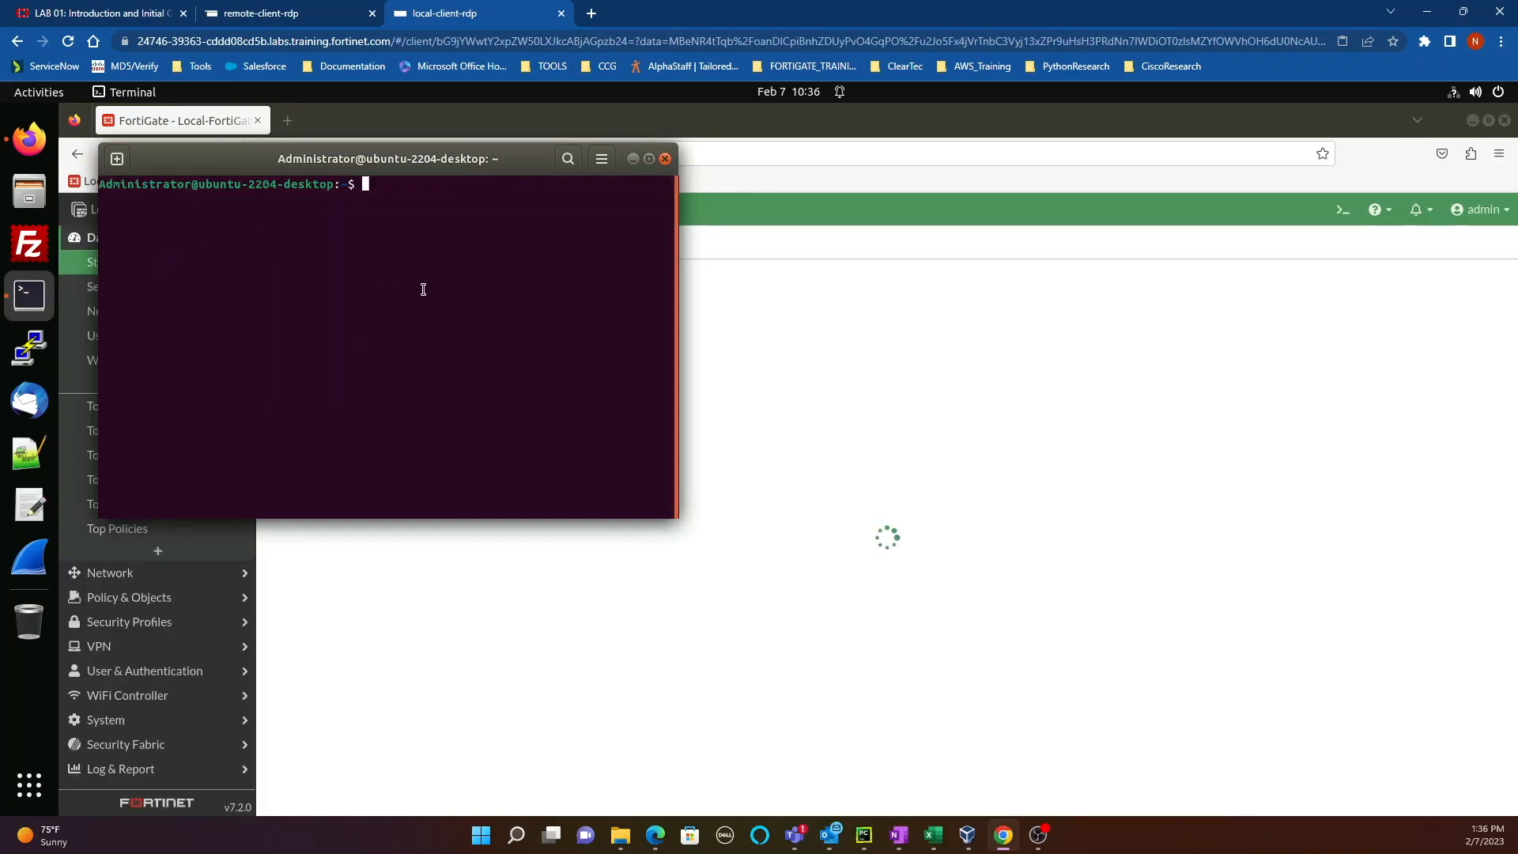
Step: Run 'ip add | grep eth0' to confirm the local client's address is 10.0.1.10/24
type("ip add | ")
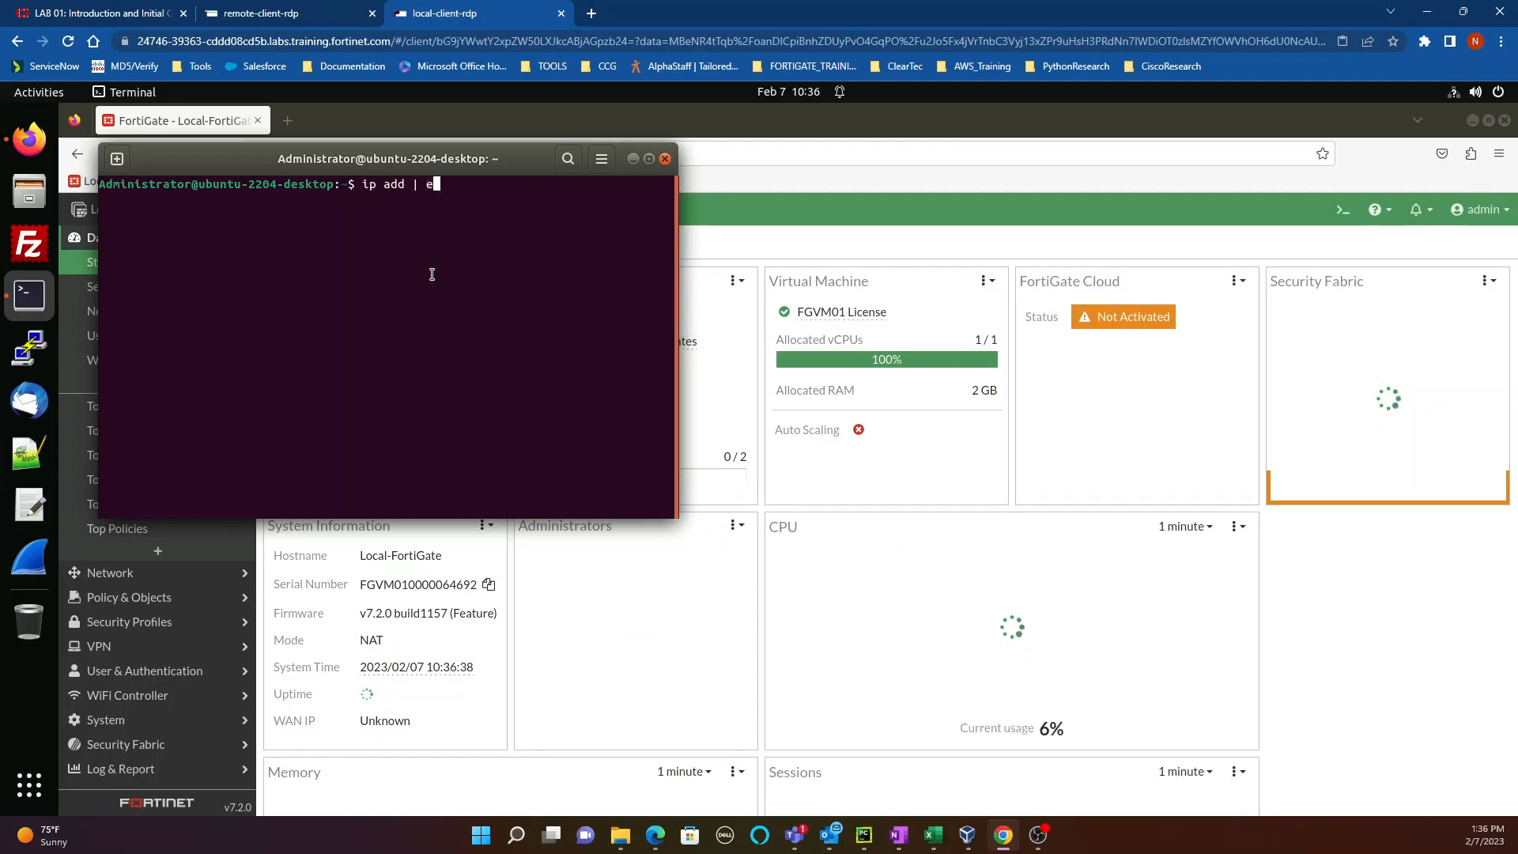
type("grep eth0")
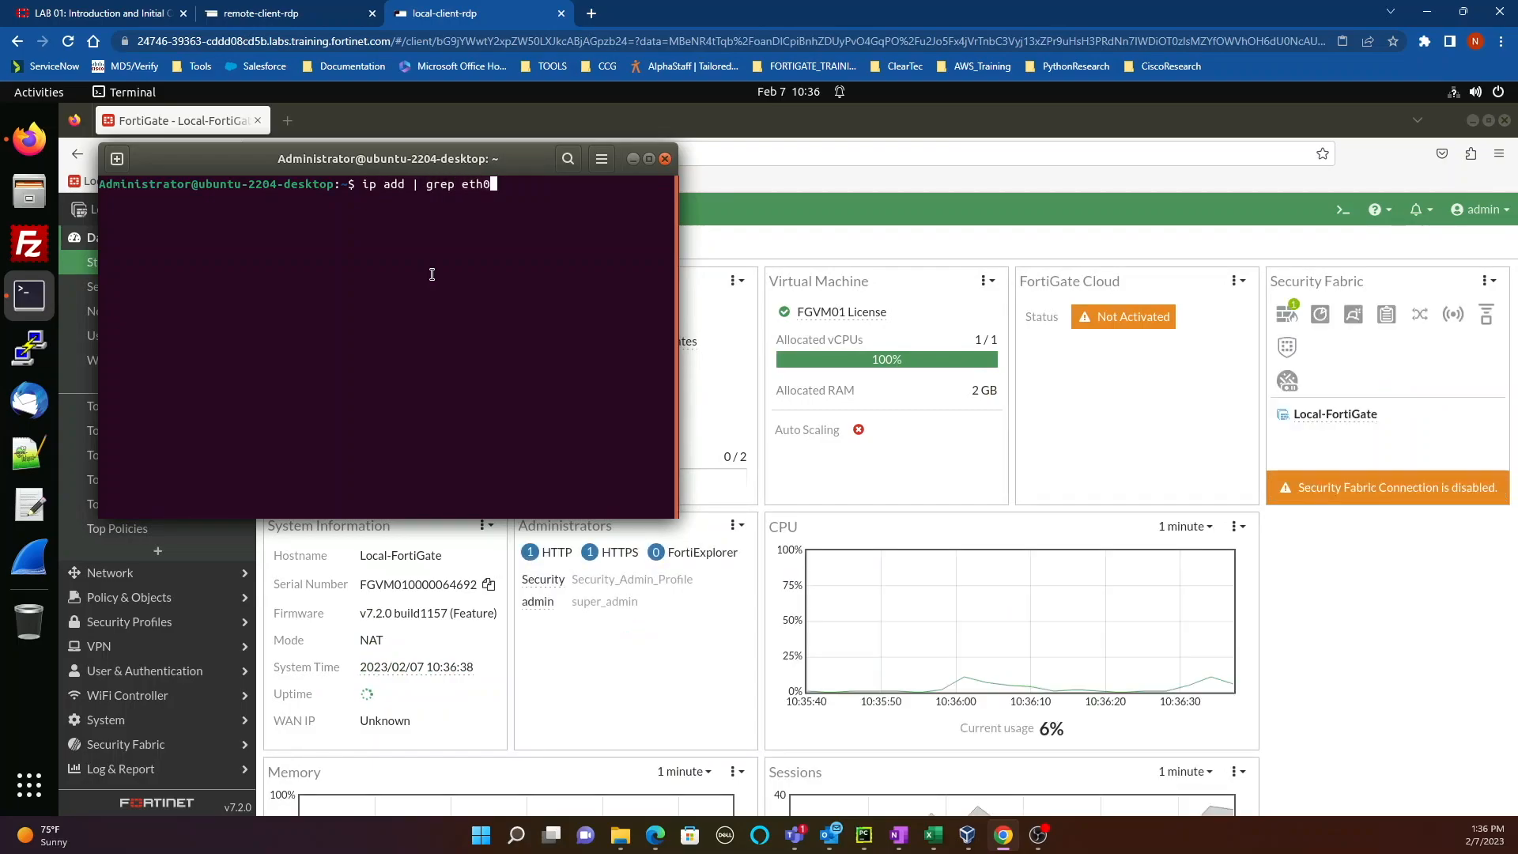
key("Return")
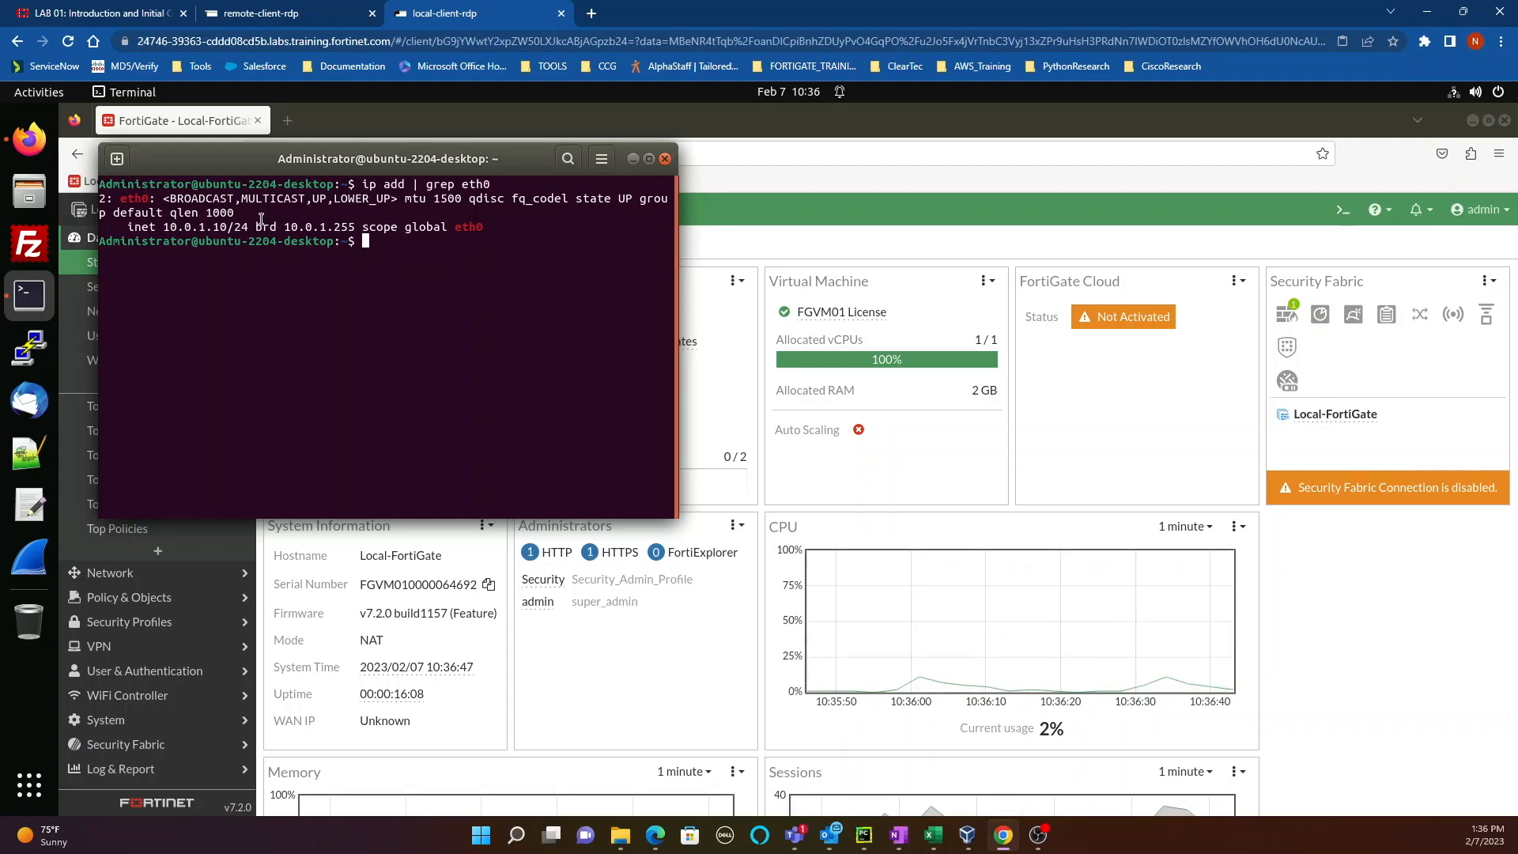
left_click_drag(259, 229, 163, 226)
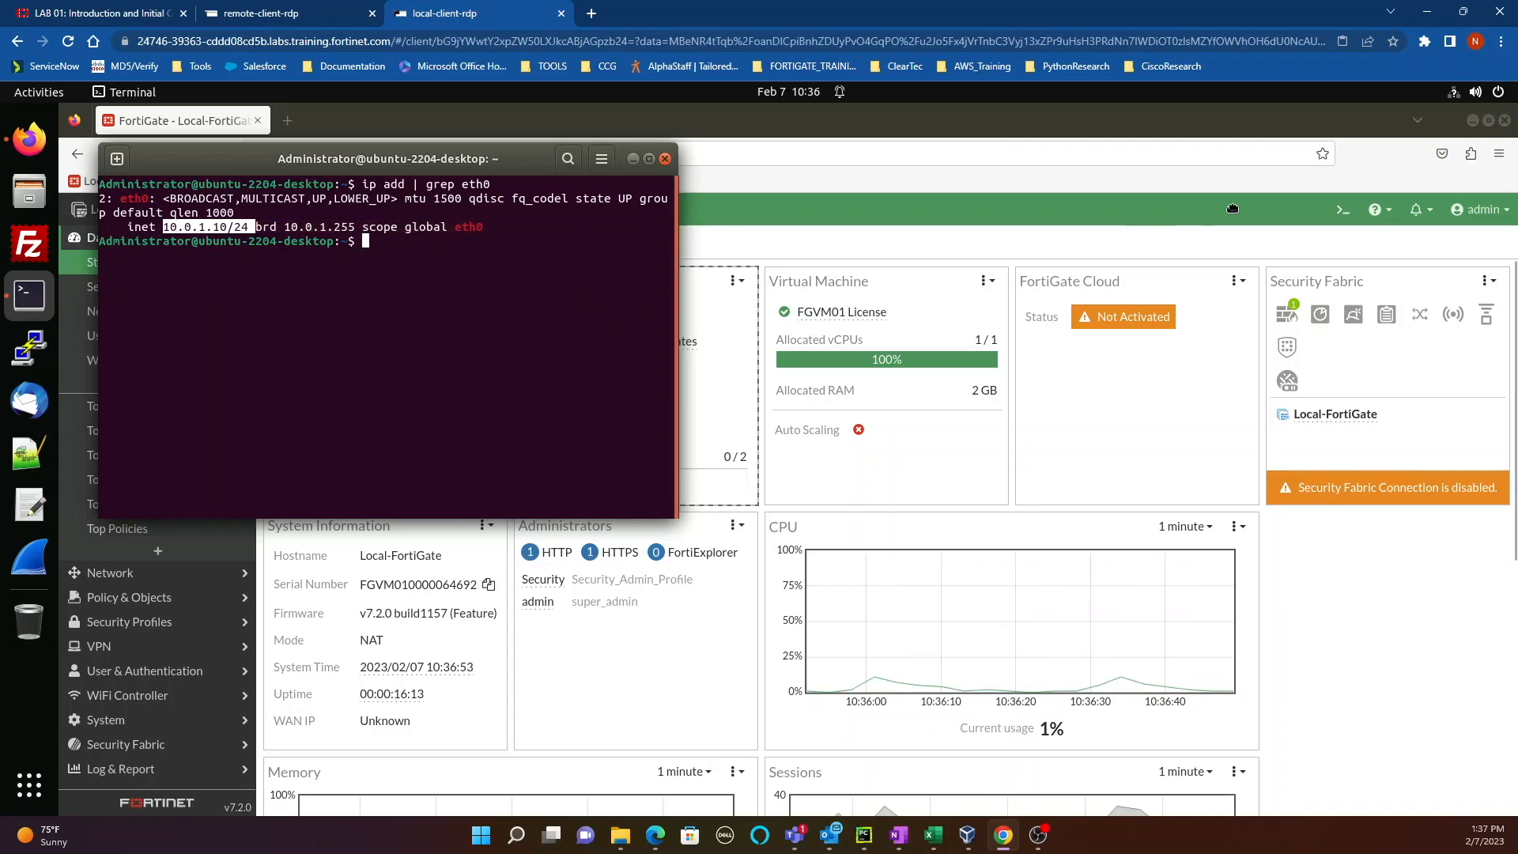
left_click(1343, 213)
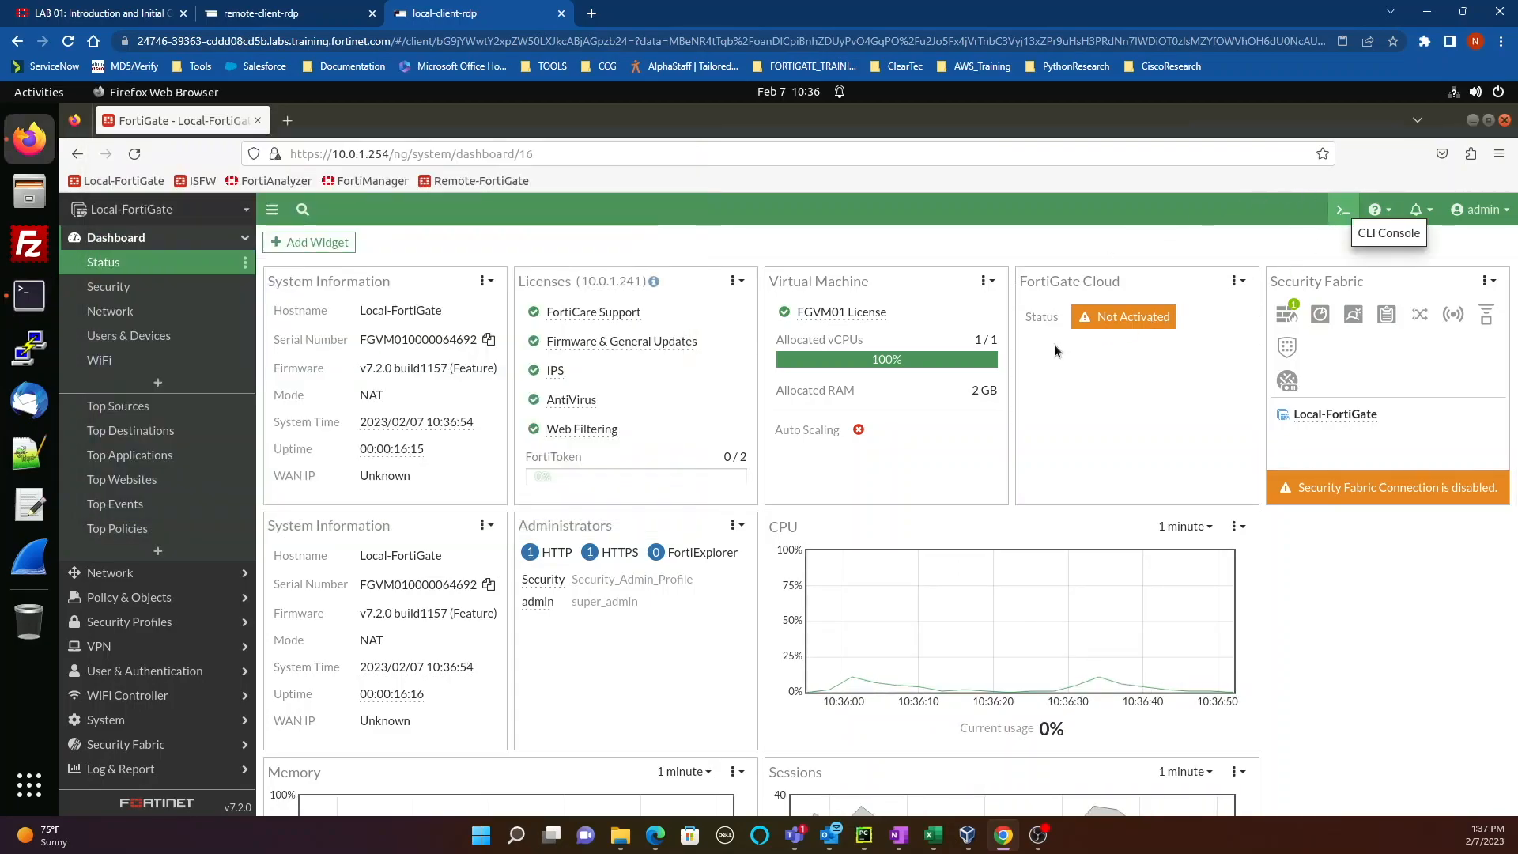
Step: In the CLI console, set trusthost2 10.0.1.0/24 on the Security administrator and end
left_click(1343, 213)
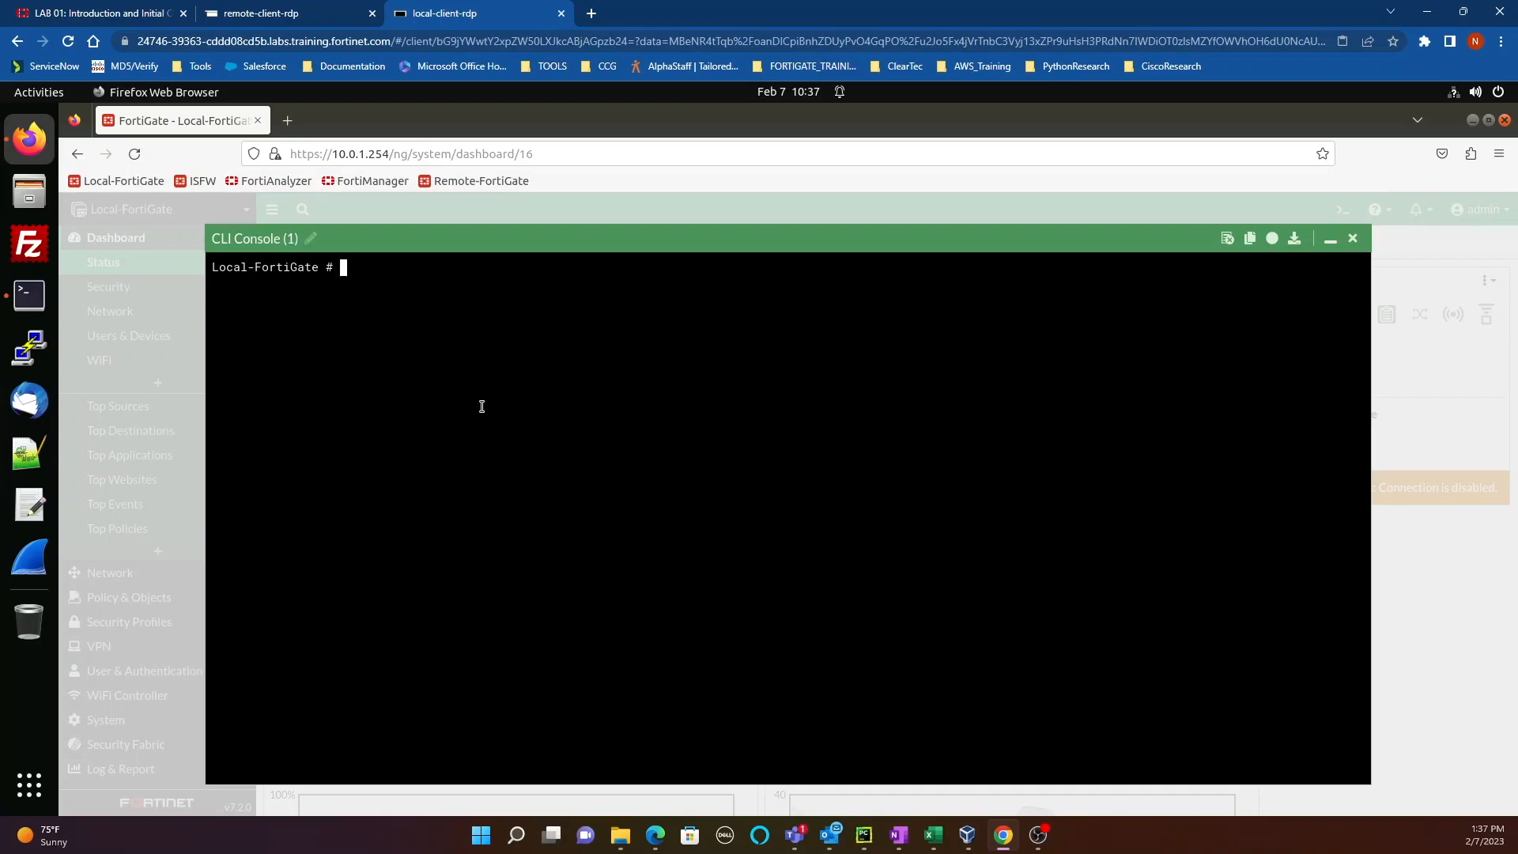
type("config system admin")
key("Return")
type("ed")
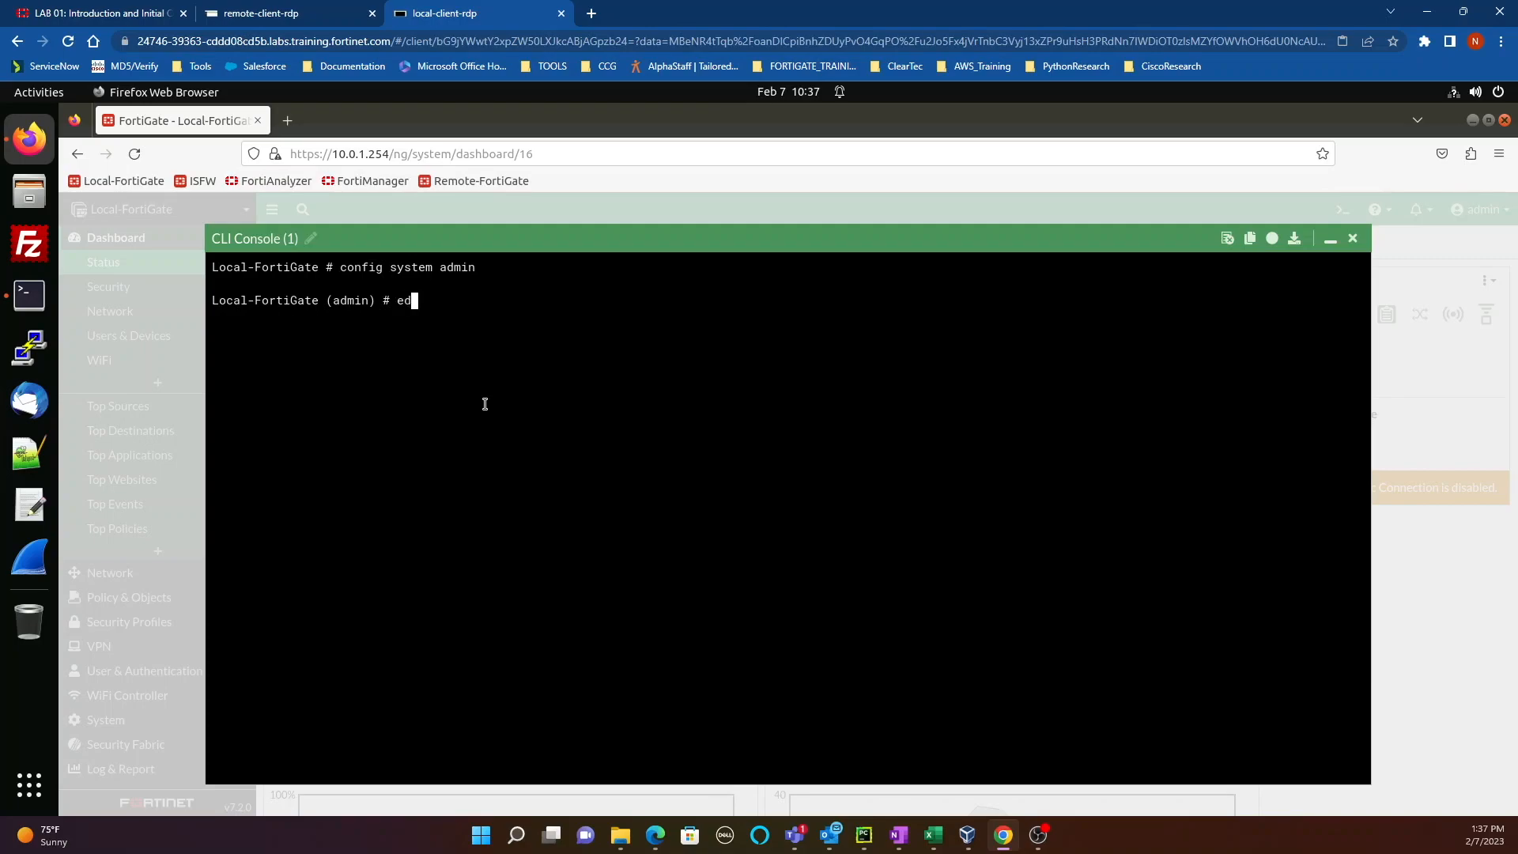
type("it Security")
key("Return")
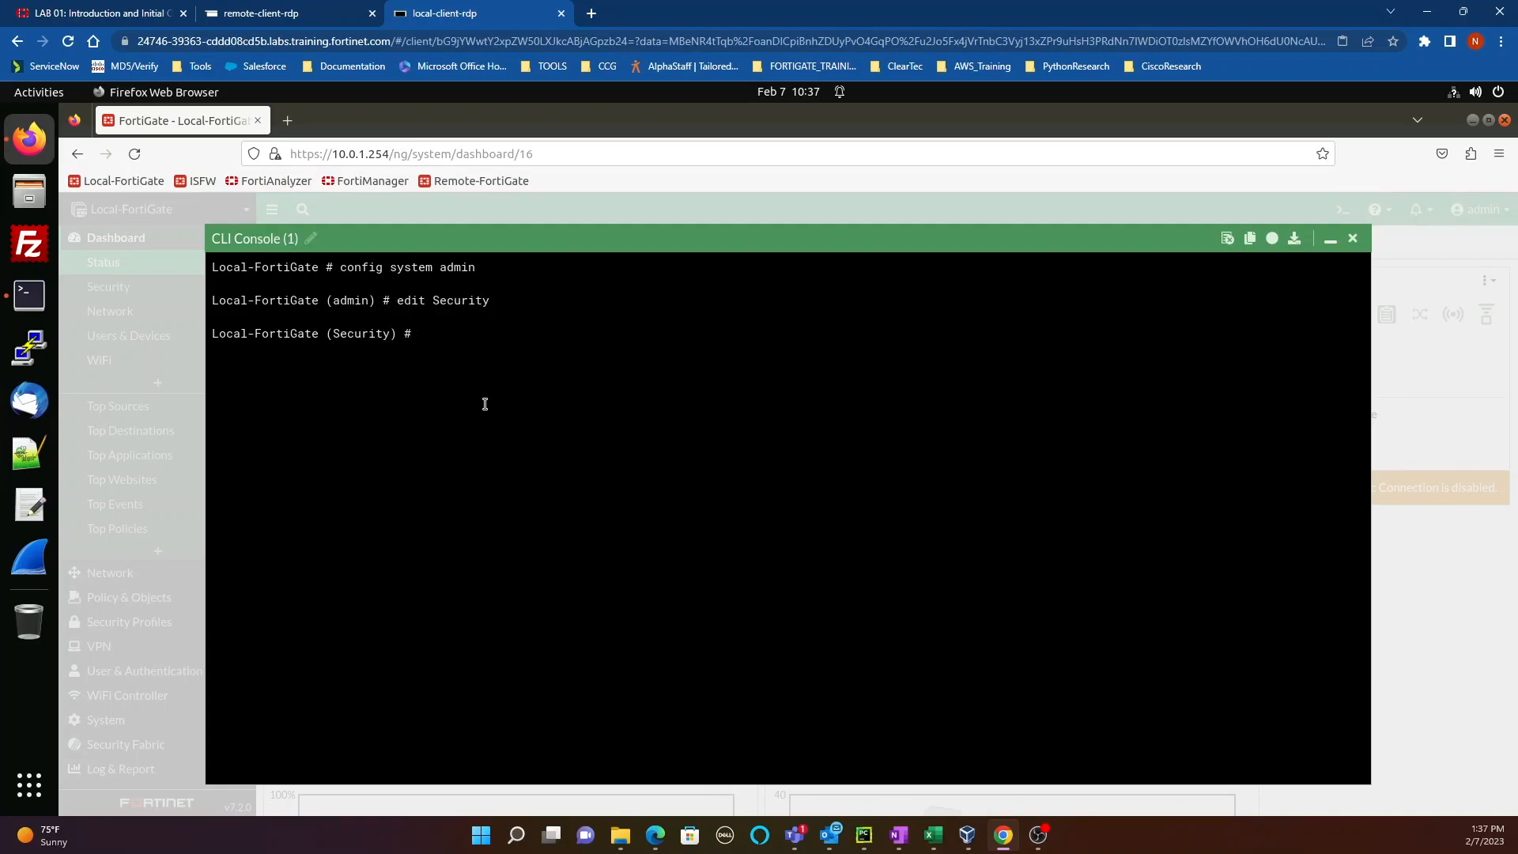
type("set trush")
key("BackSpace")
type("thost2")
right_click(810, 430)
left_click(846, 519)
type("10.0.1.0/24")
key("Return")
type("end")
key("Return")
Step: Verify trusthost2 with 'show full-configuration | grep trusthost2', then close the console
type("s")
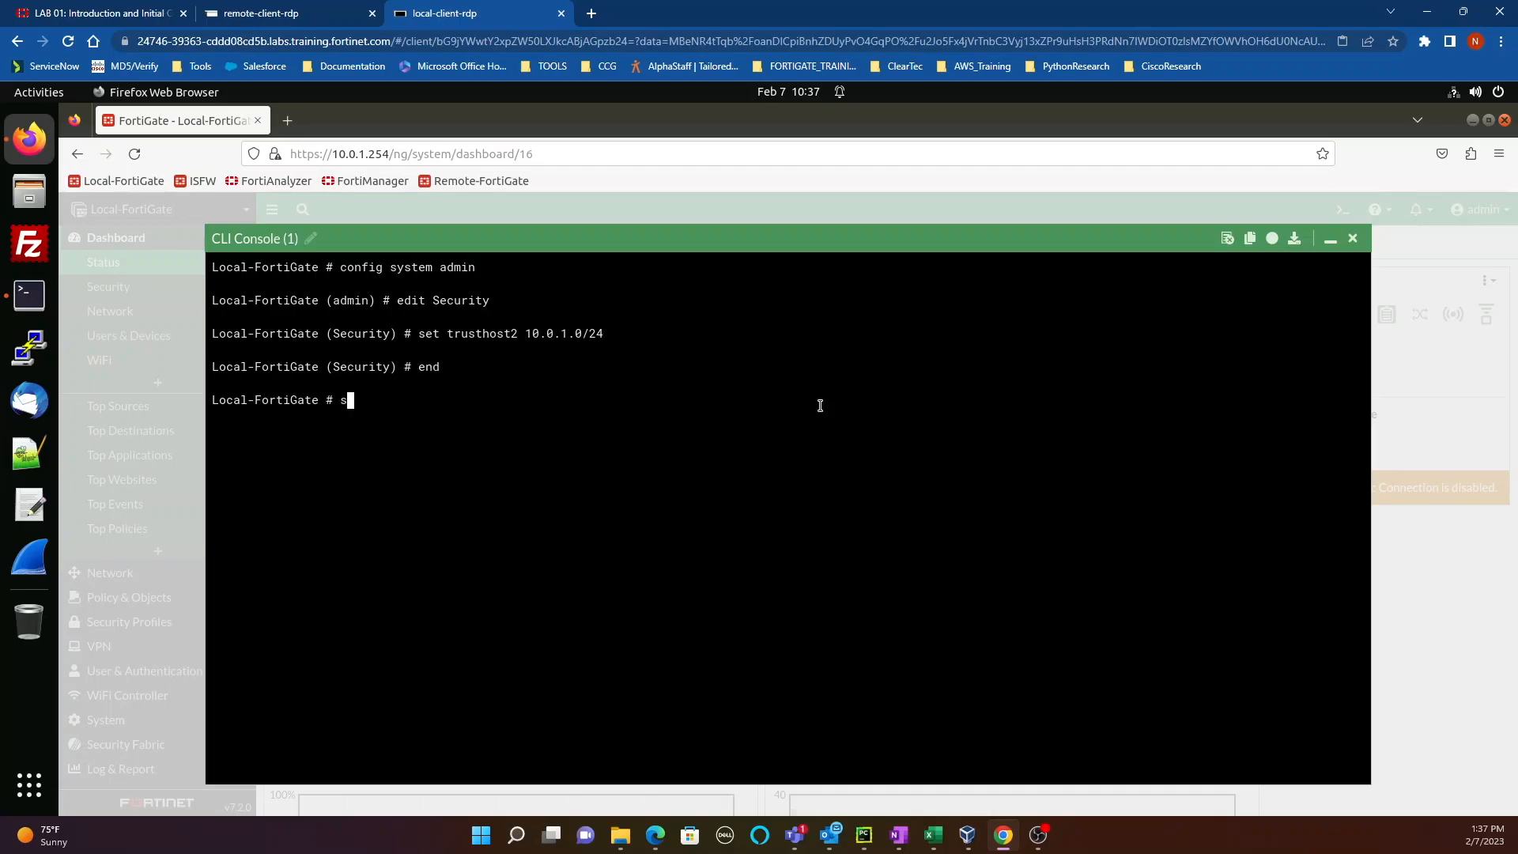
type("how full-configuration | grep ")
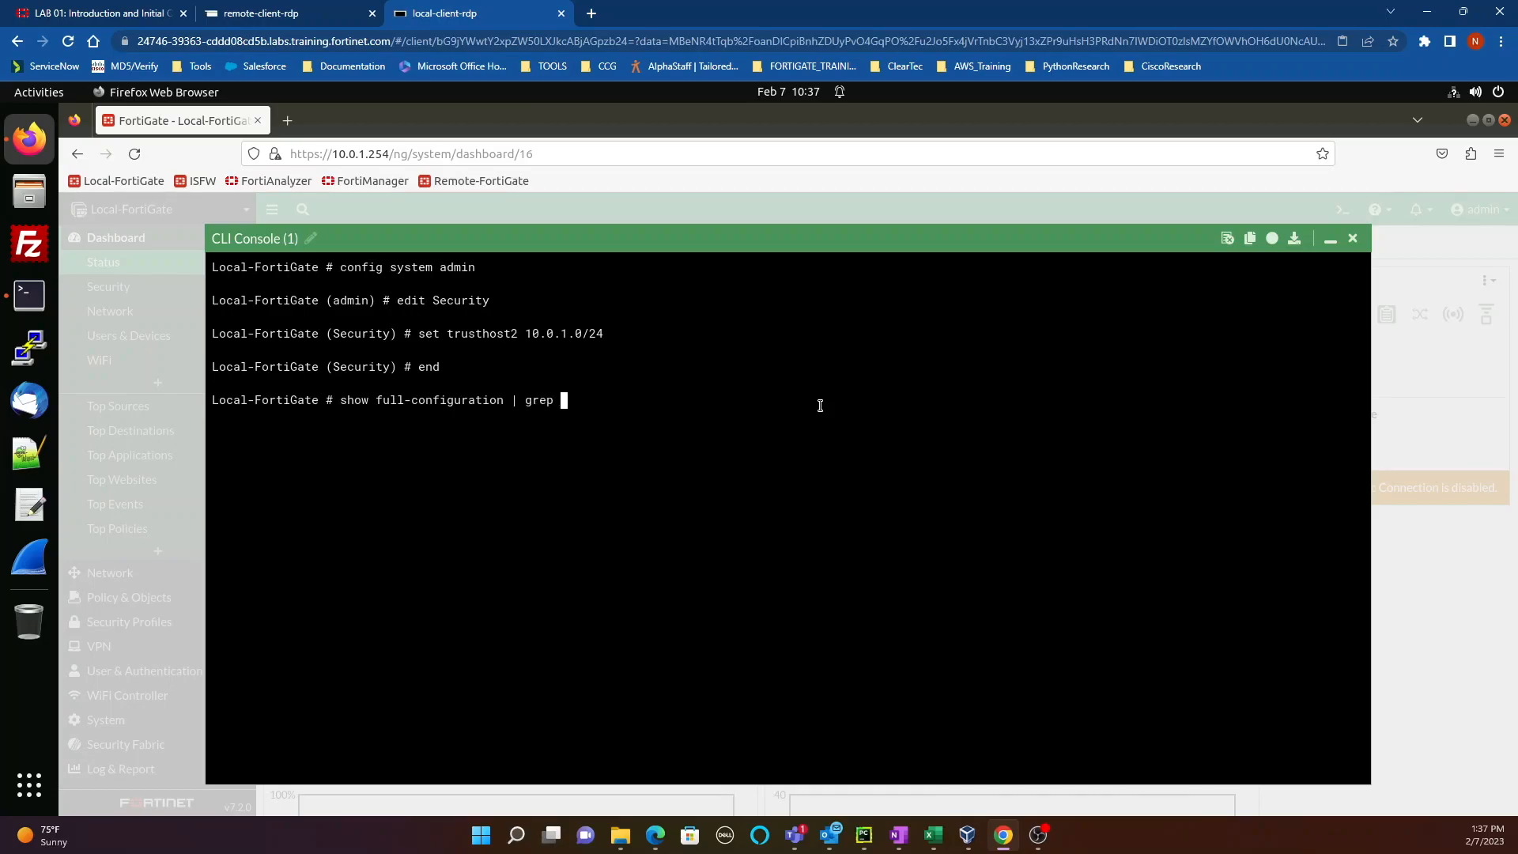
type("10.")
key("BackSpace")
key("BackSpace")
type("trus")
type("tsh")
key("BackSpace")
key("BackSpace")
type("host2")
key("Return")
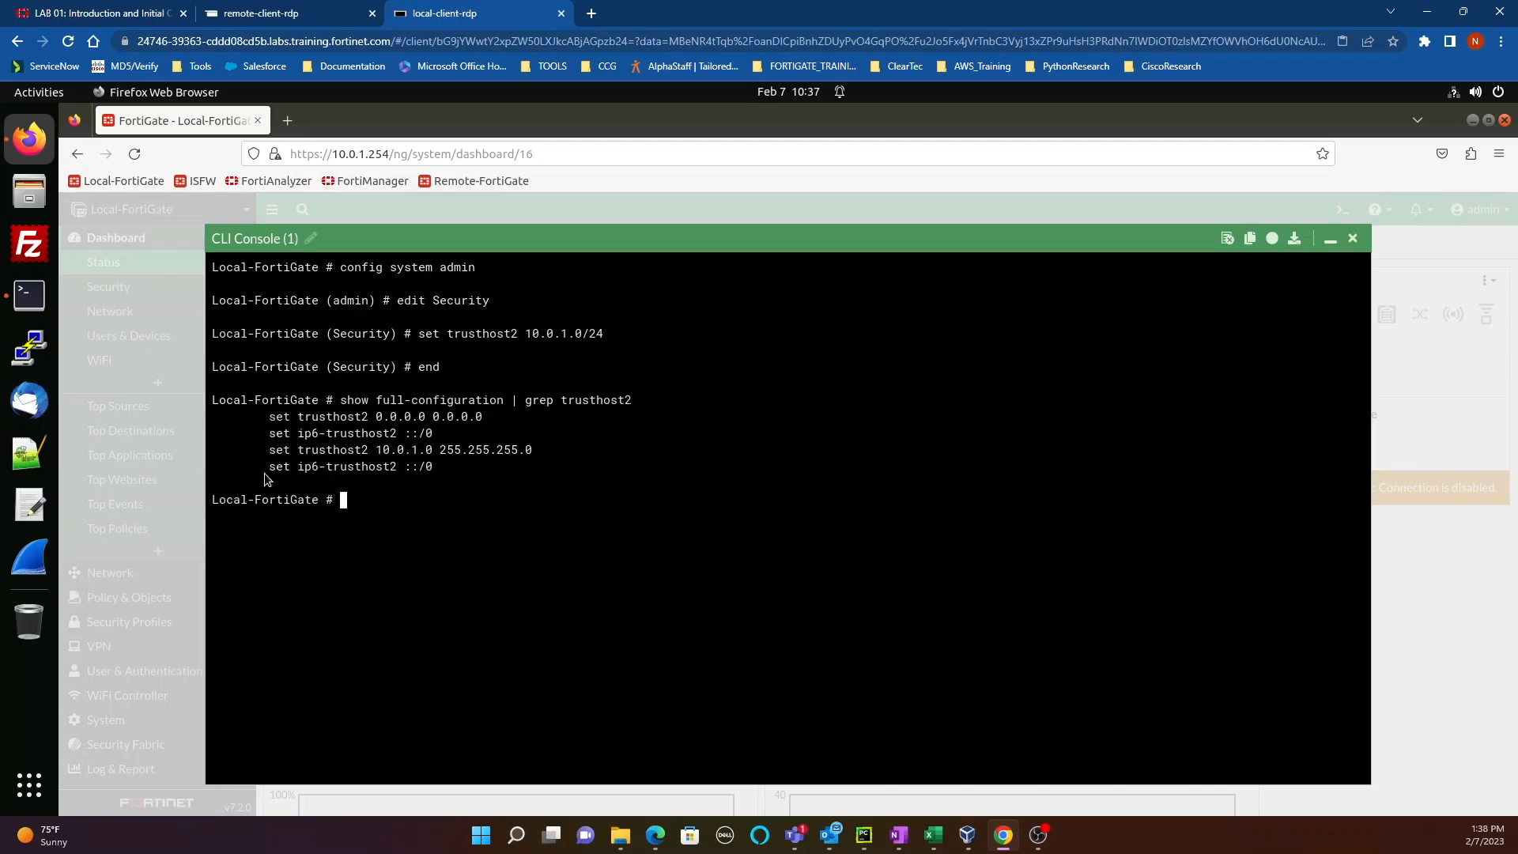
double_click(325, 452)
triple_click(325, 452)
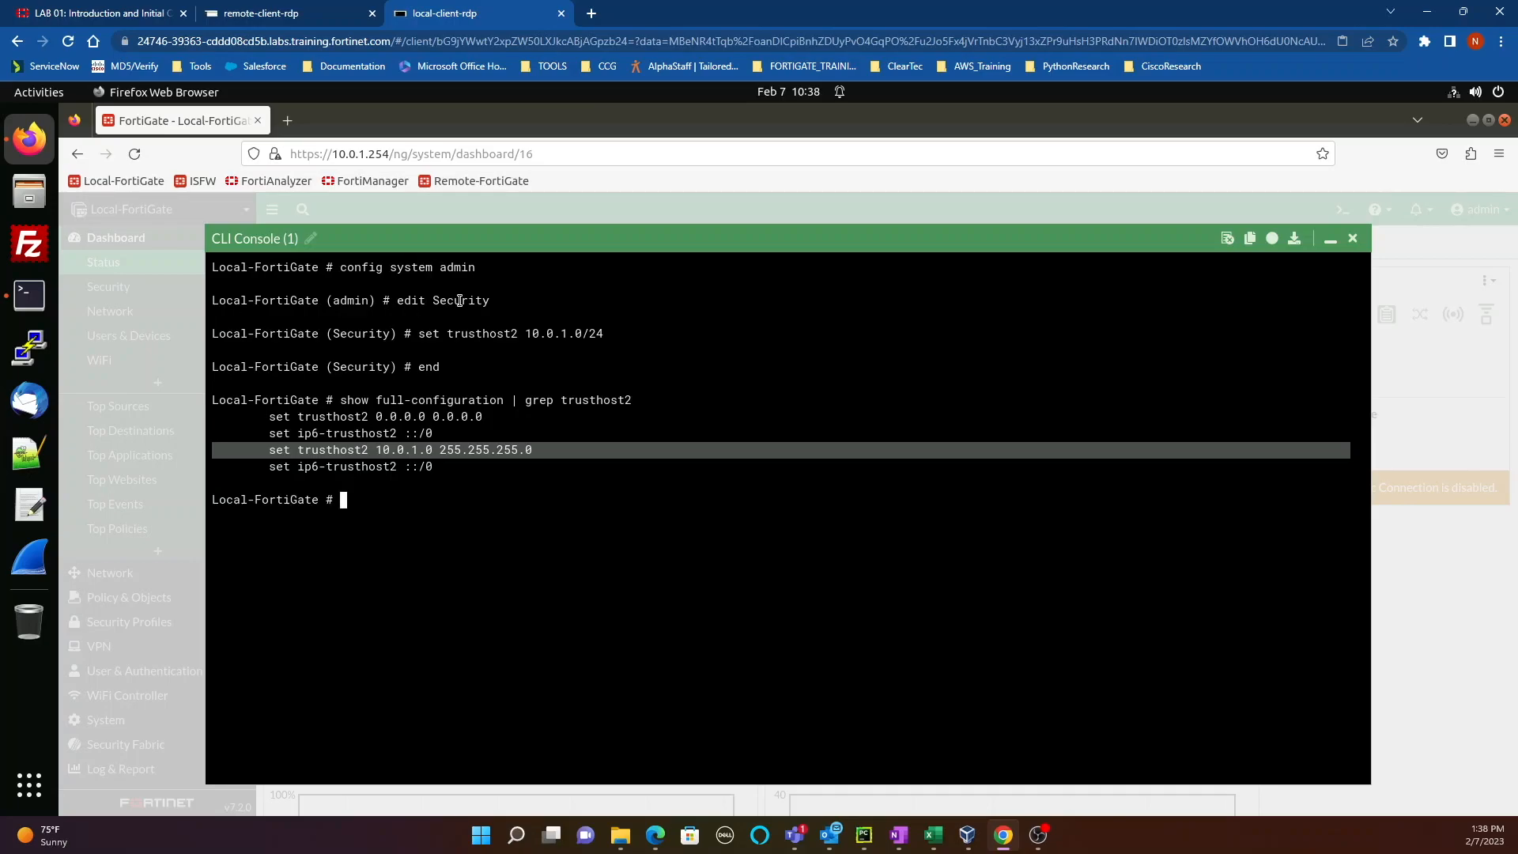
left_click(1357, 239)
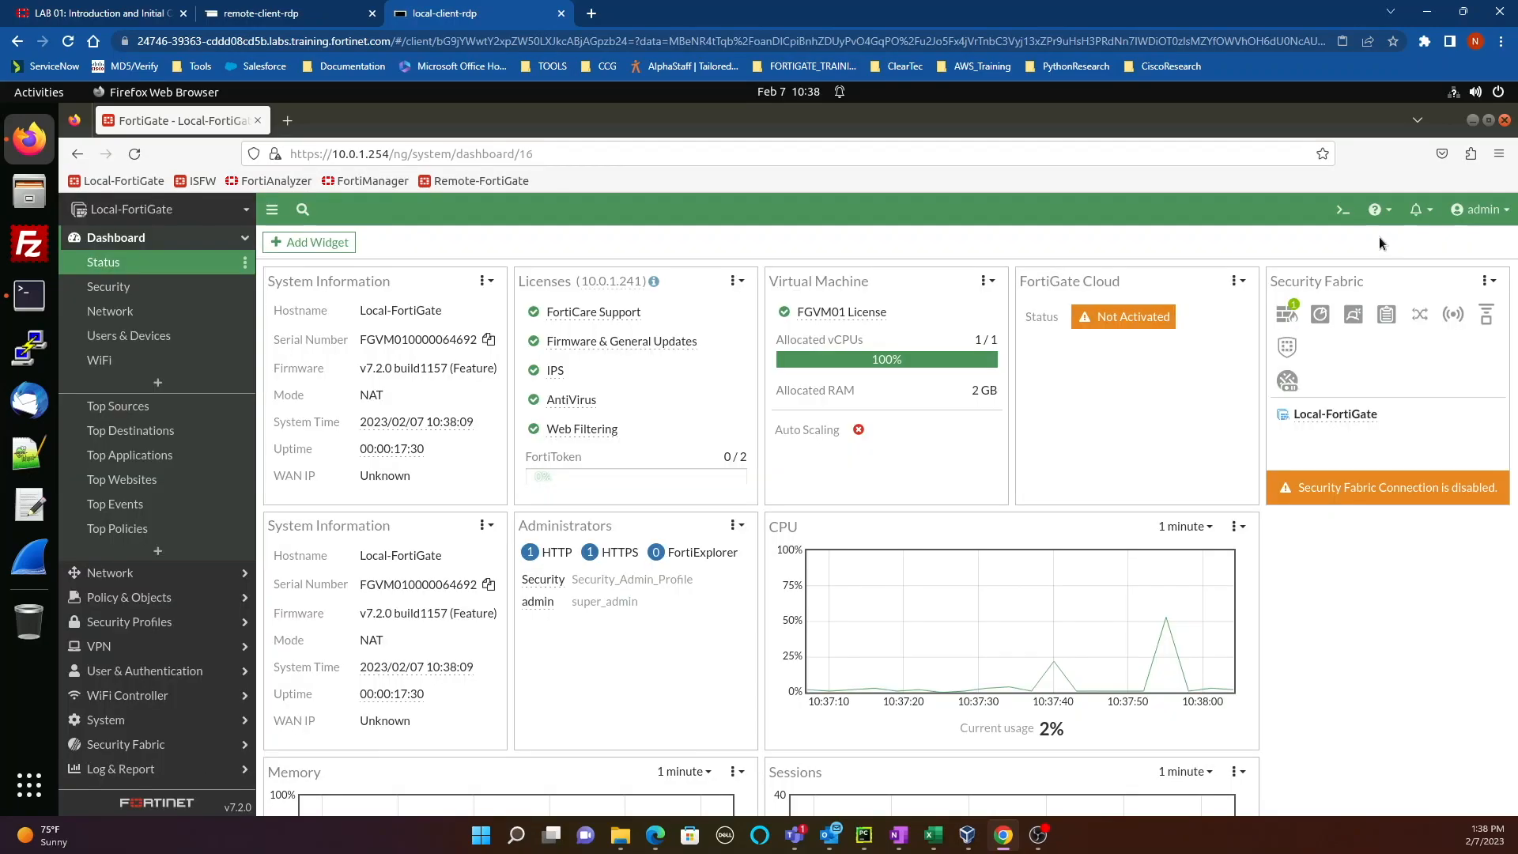
Step: Log out of admin and sign in as the Security administrator
left_click(1480, 210)
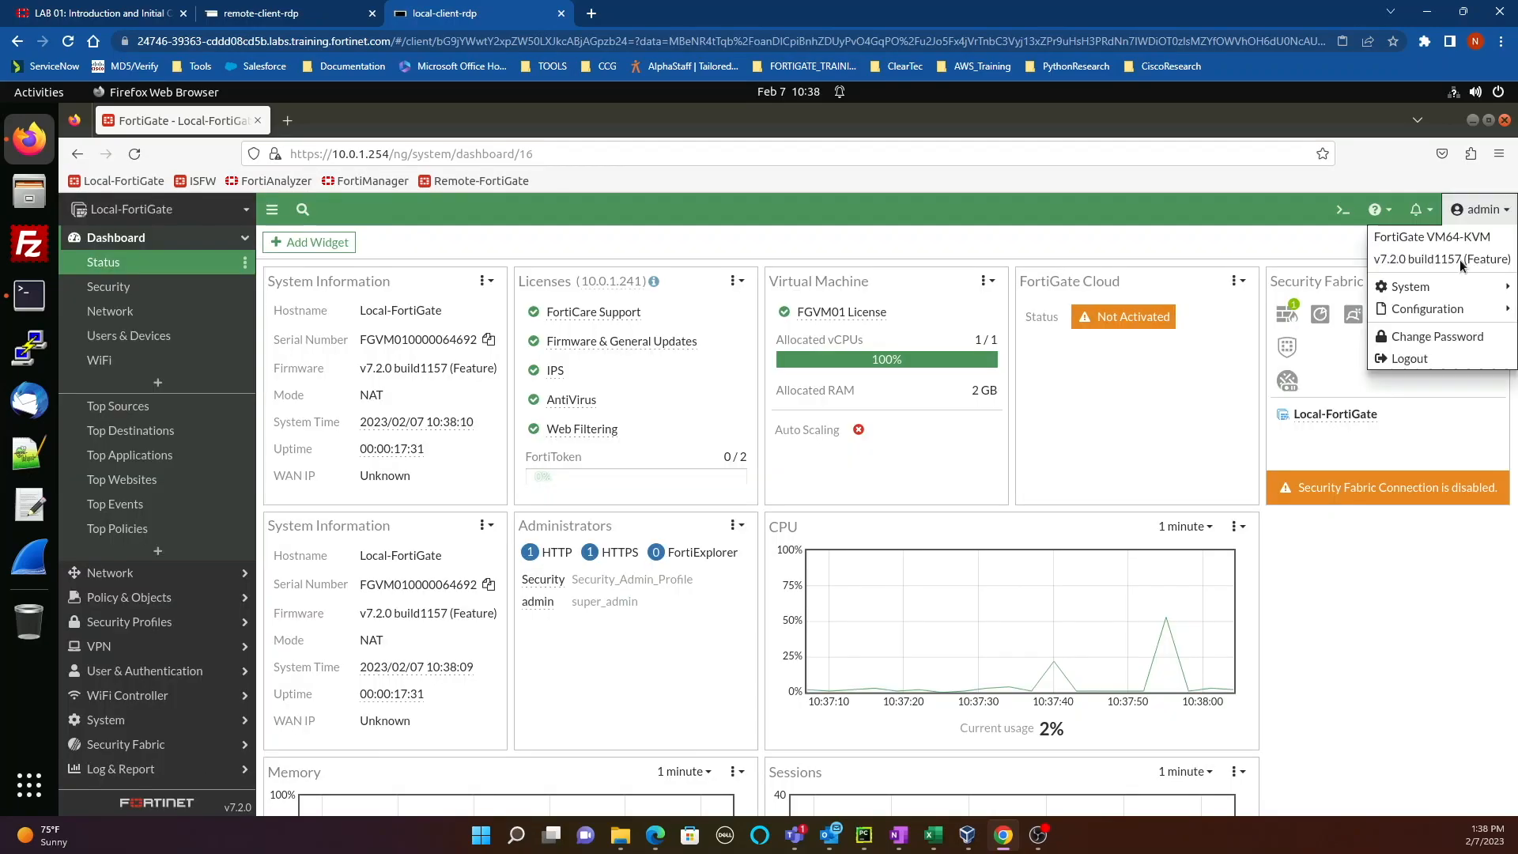
left_click(1411, 359)
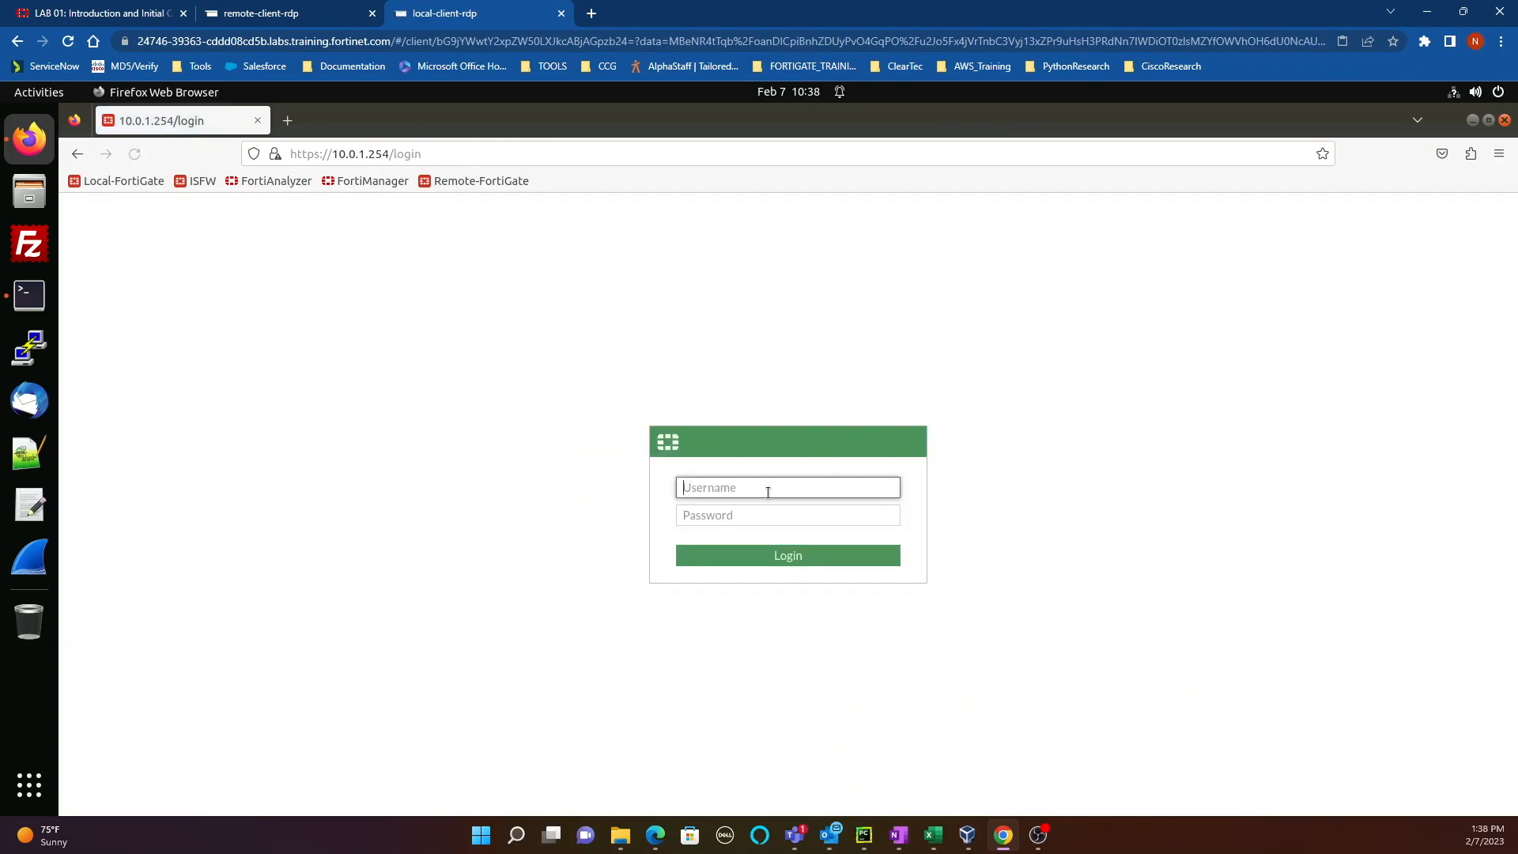
type("Security")
key("Tab")
type("p")
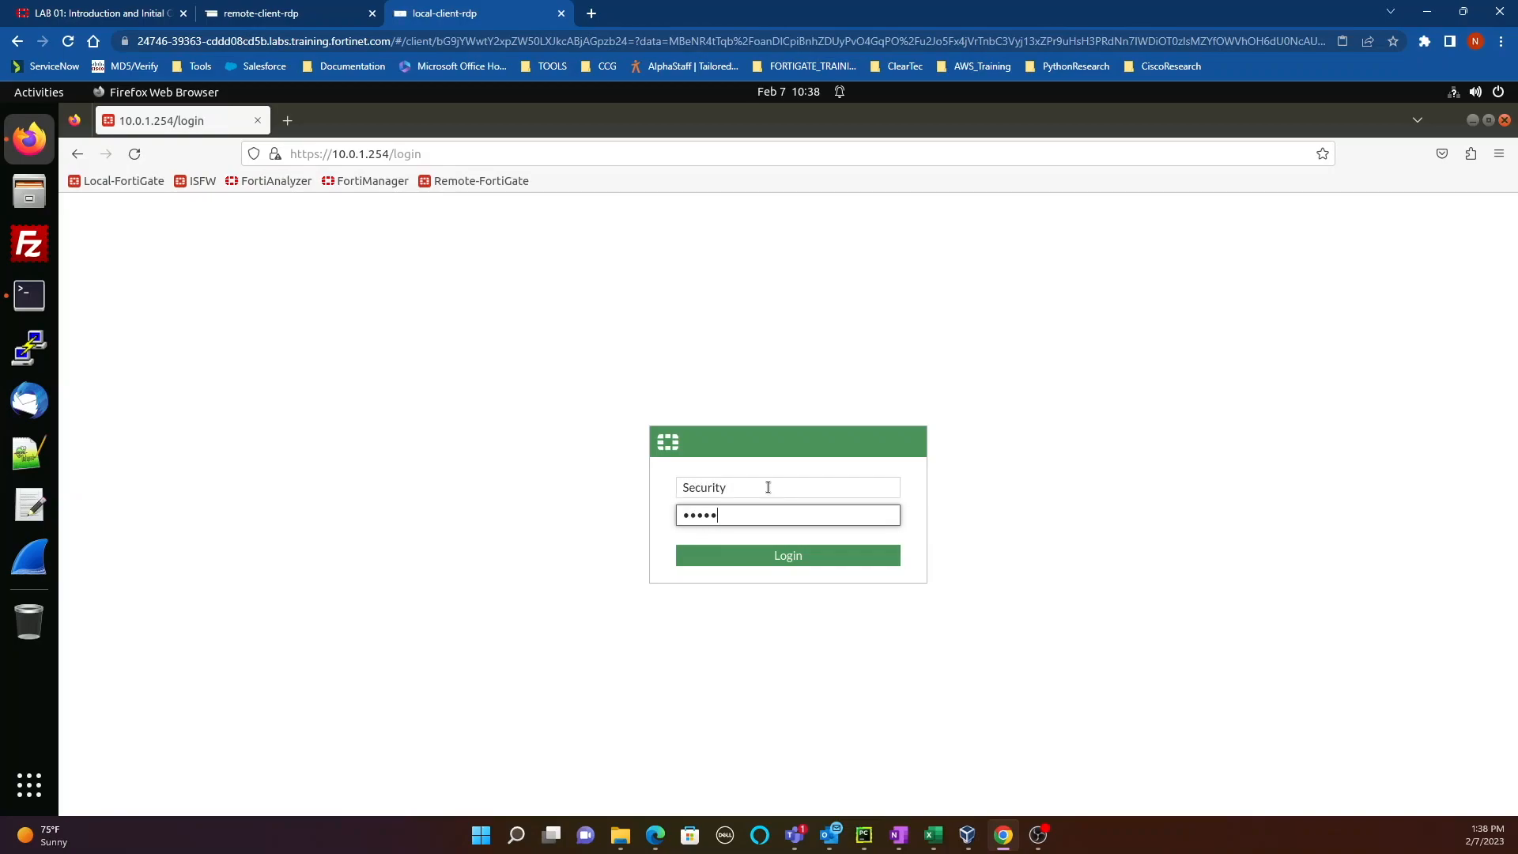
key("Return")
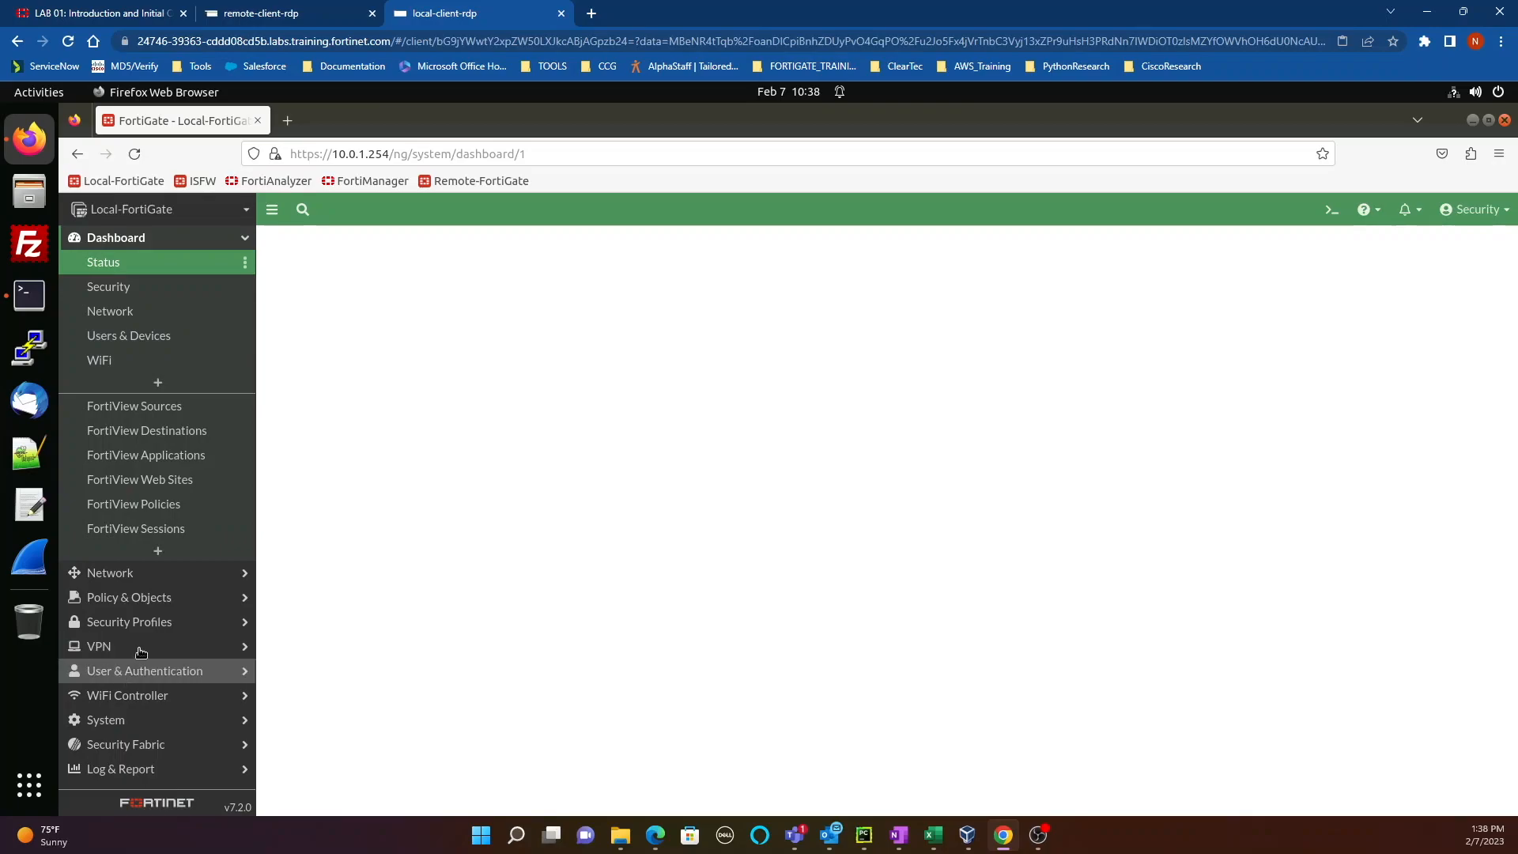
Step: View Security under System > Administrators, showing trusted hosts 10.200.3.0/24 and 10.0.1.0/24
left_click(139, 721)
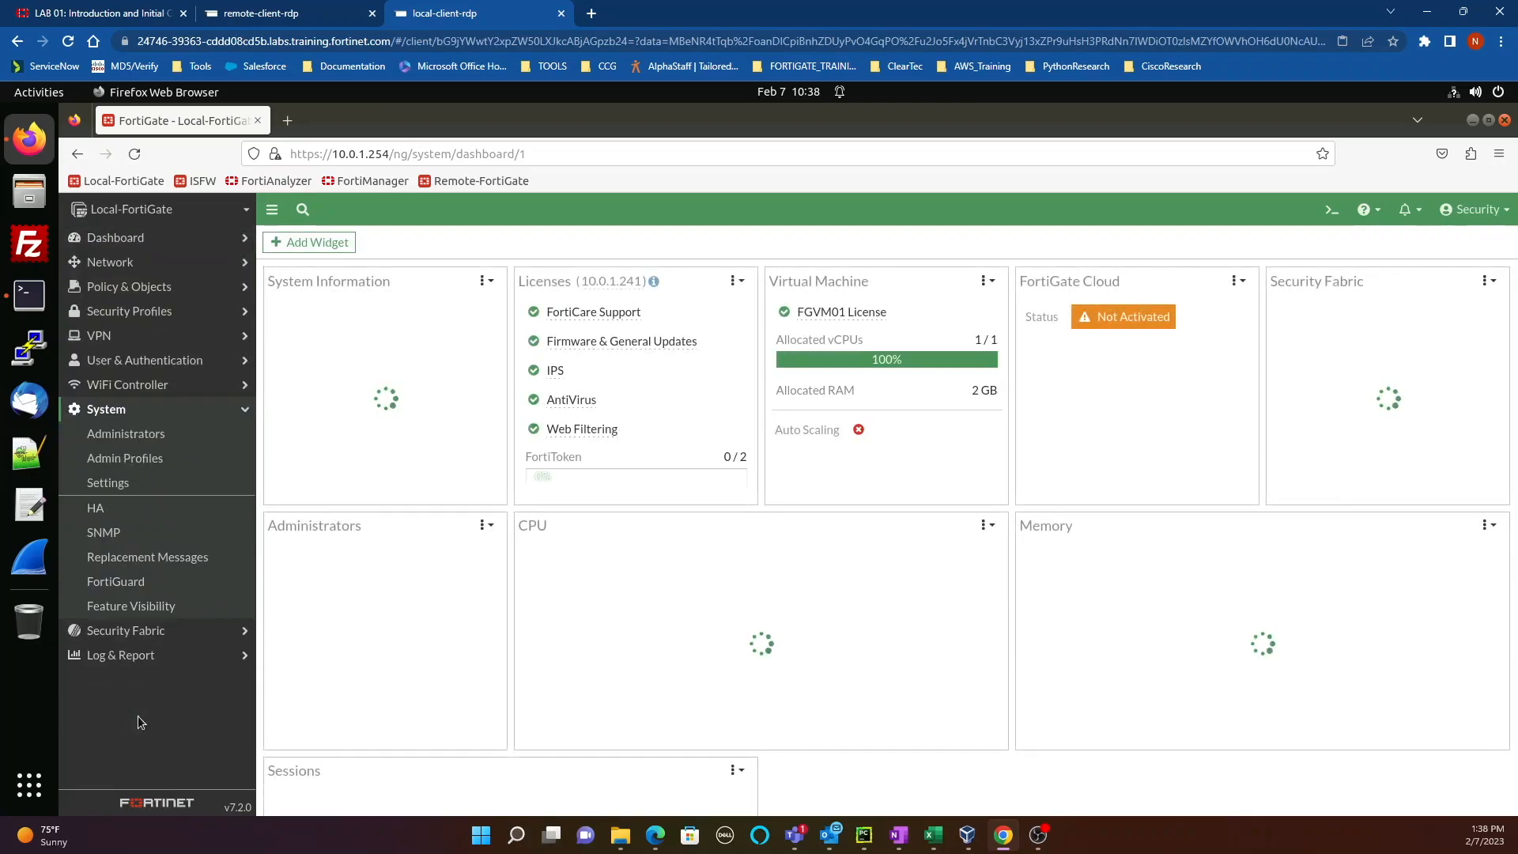
left_click(129, 435)
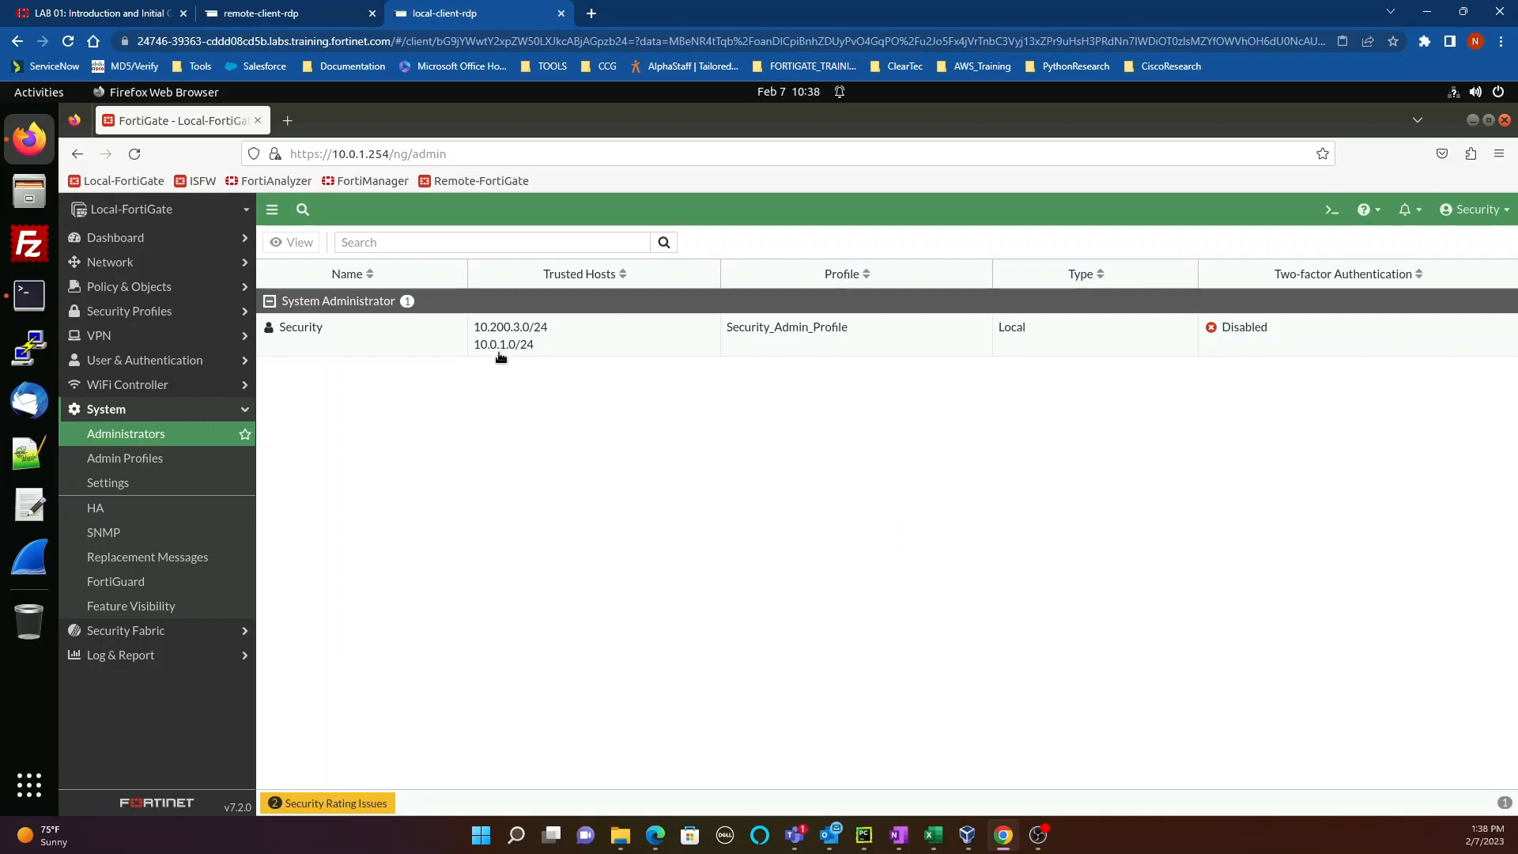
left_click(418, 340)
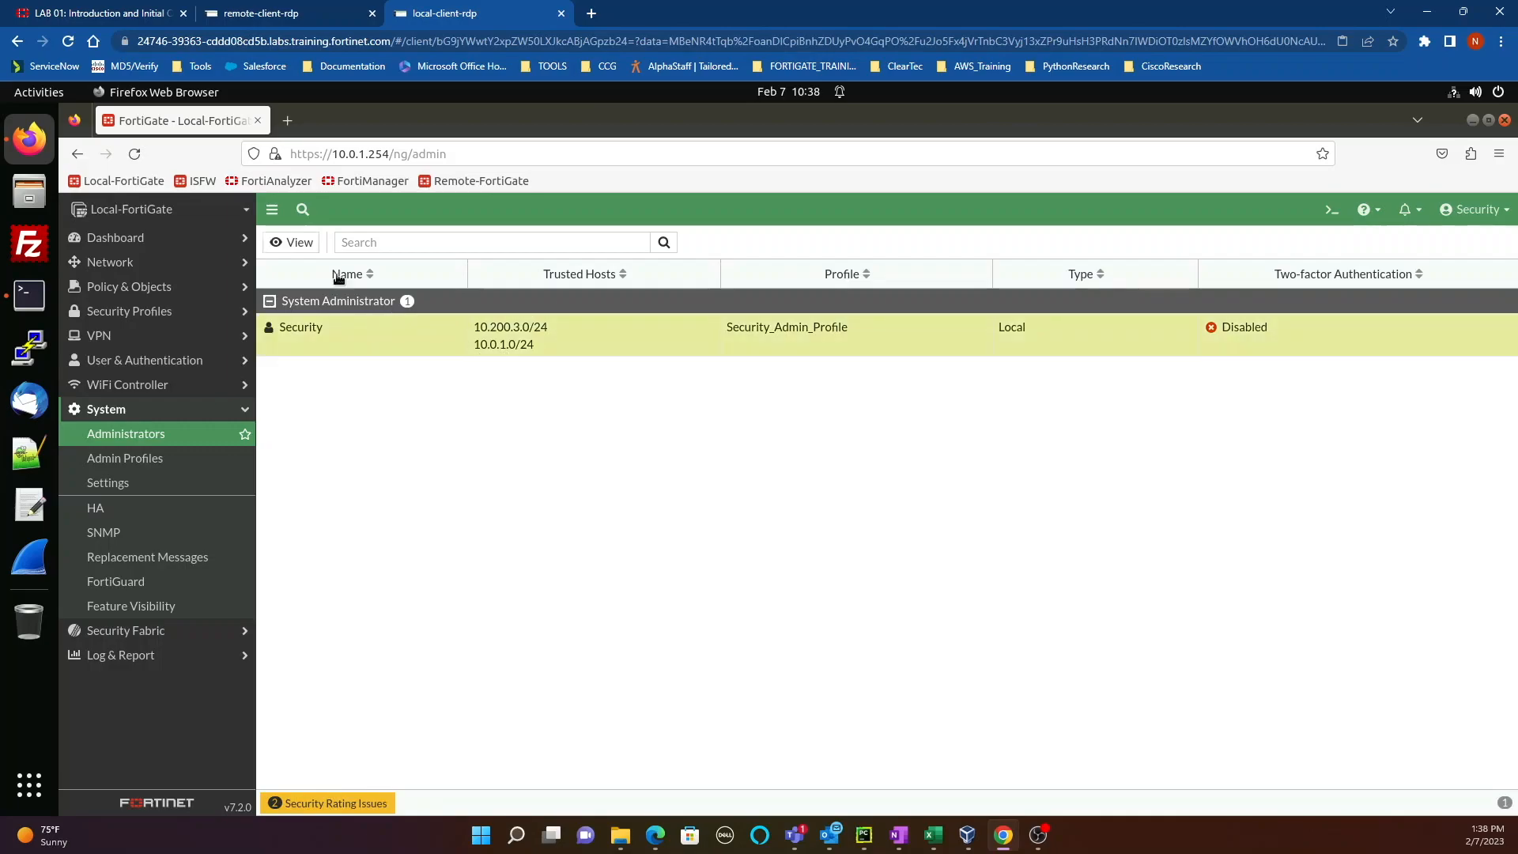
left_click(300, 243)
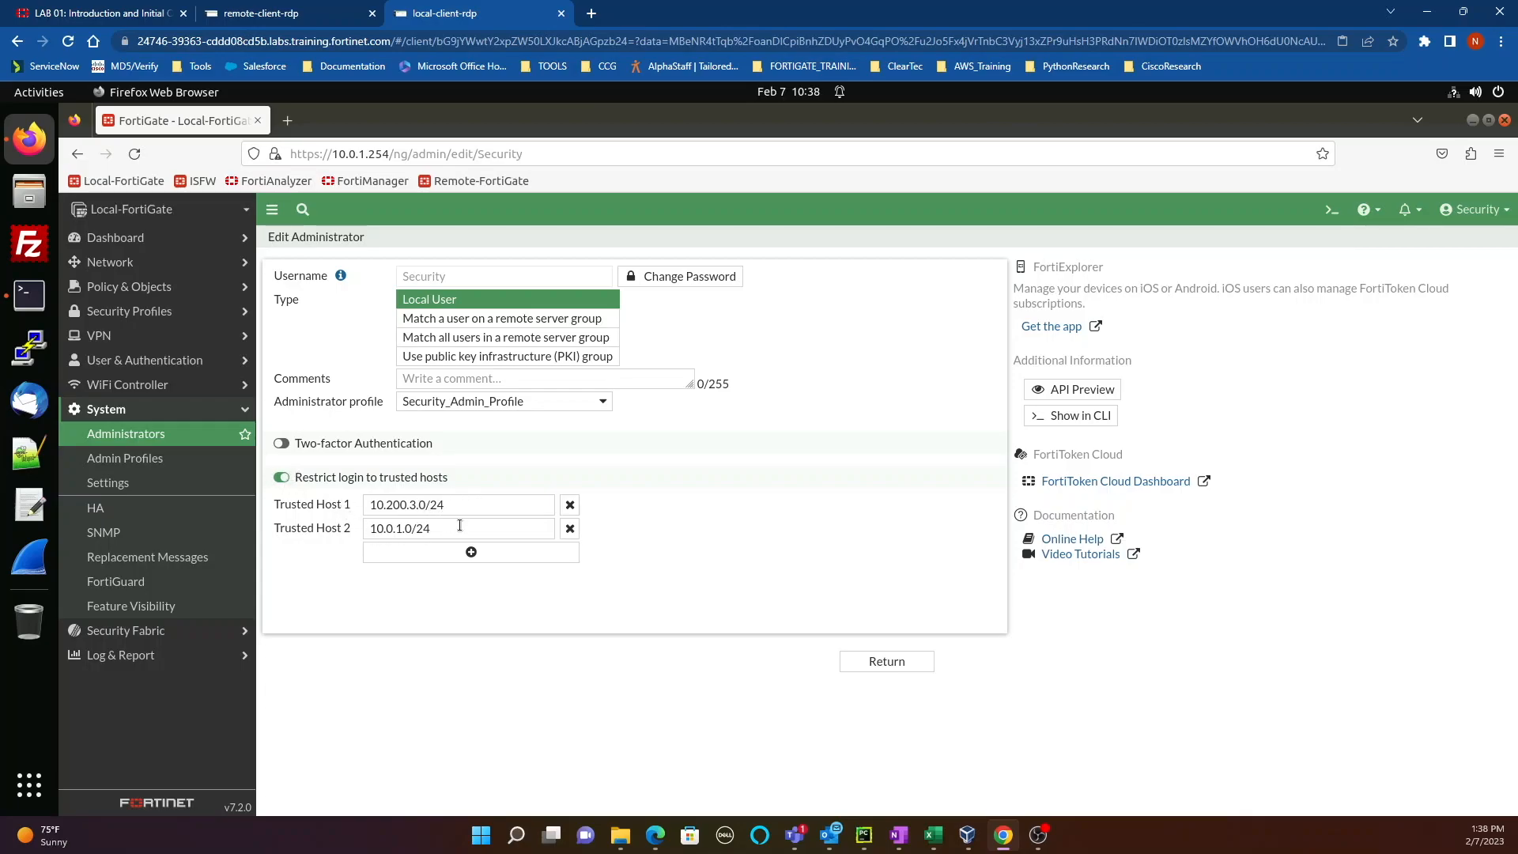
left_click_drag(461, 530, 307, 531)
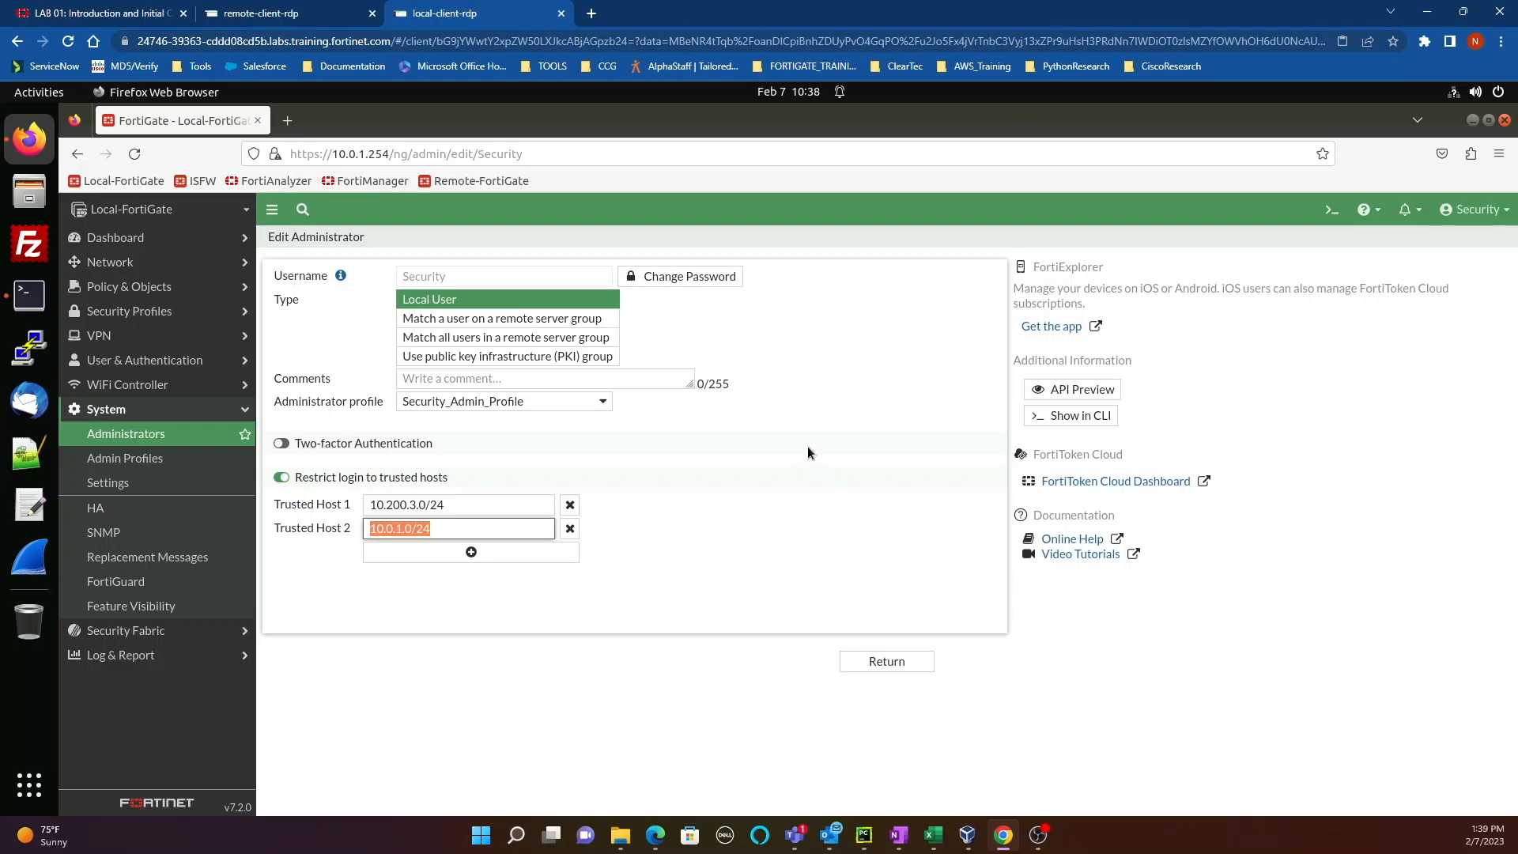
left_click(1469, 213)
Step: Log out of Security and sign back in as admin, retrying after one failed password
left_click(1440, 305)
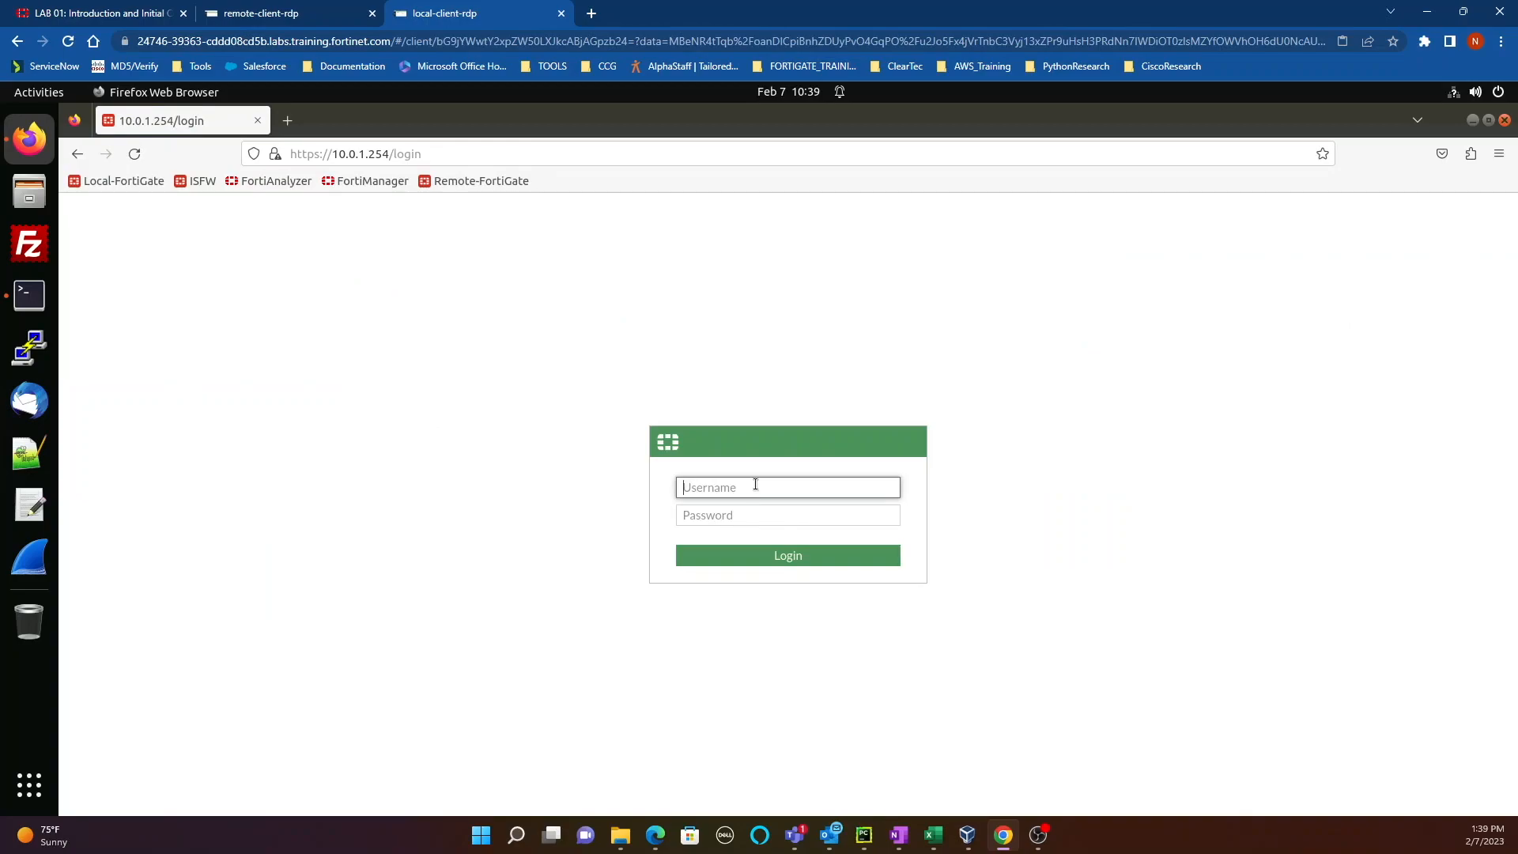
type("admin")
key("Tab")
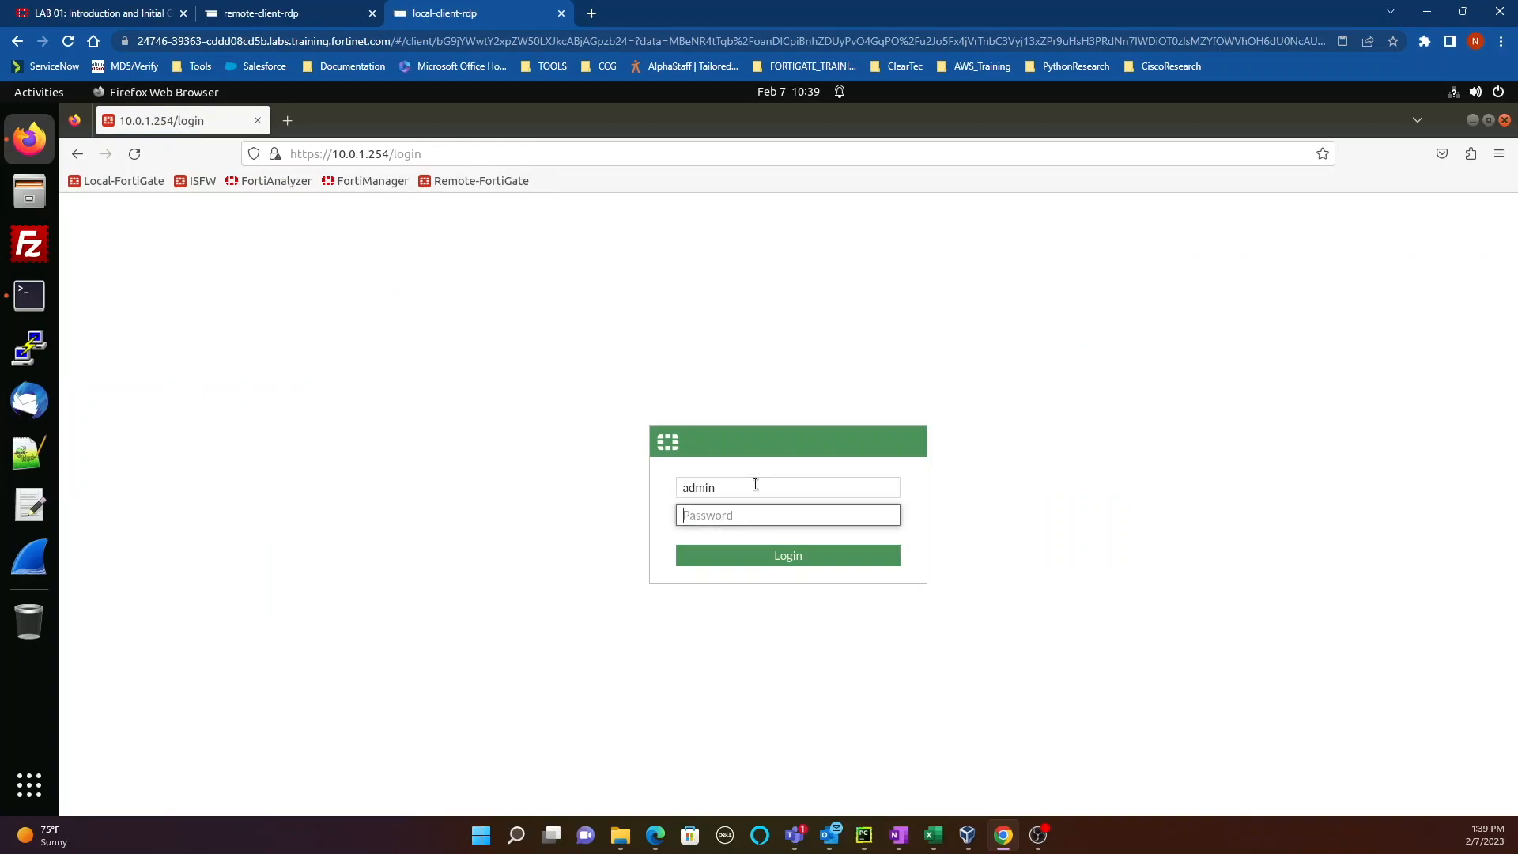
type("pa")
key("Return")
type("admin")
key("Tab")
type("password")
key("Return")
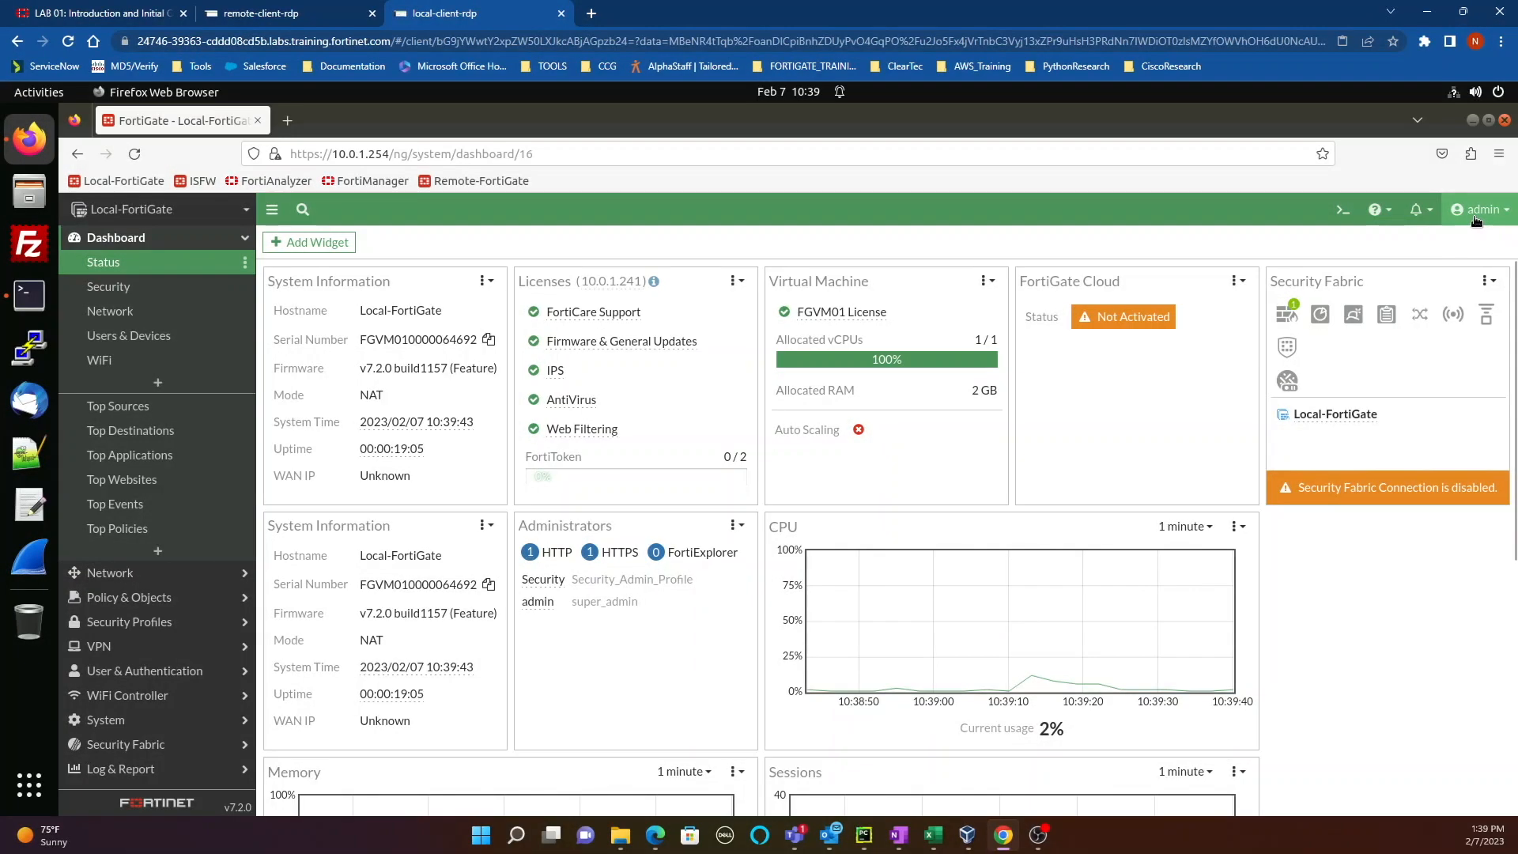
Step: Open the Configuration > Restore page, then view the Network > Interfaces list
left_click(1475, 222)
mouse_move(1412, 316)
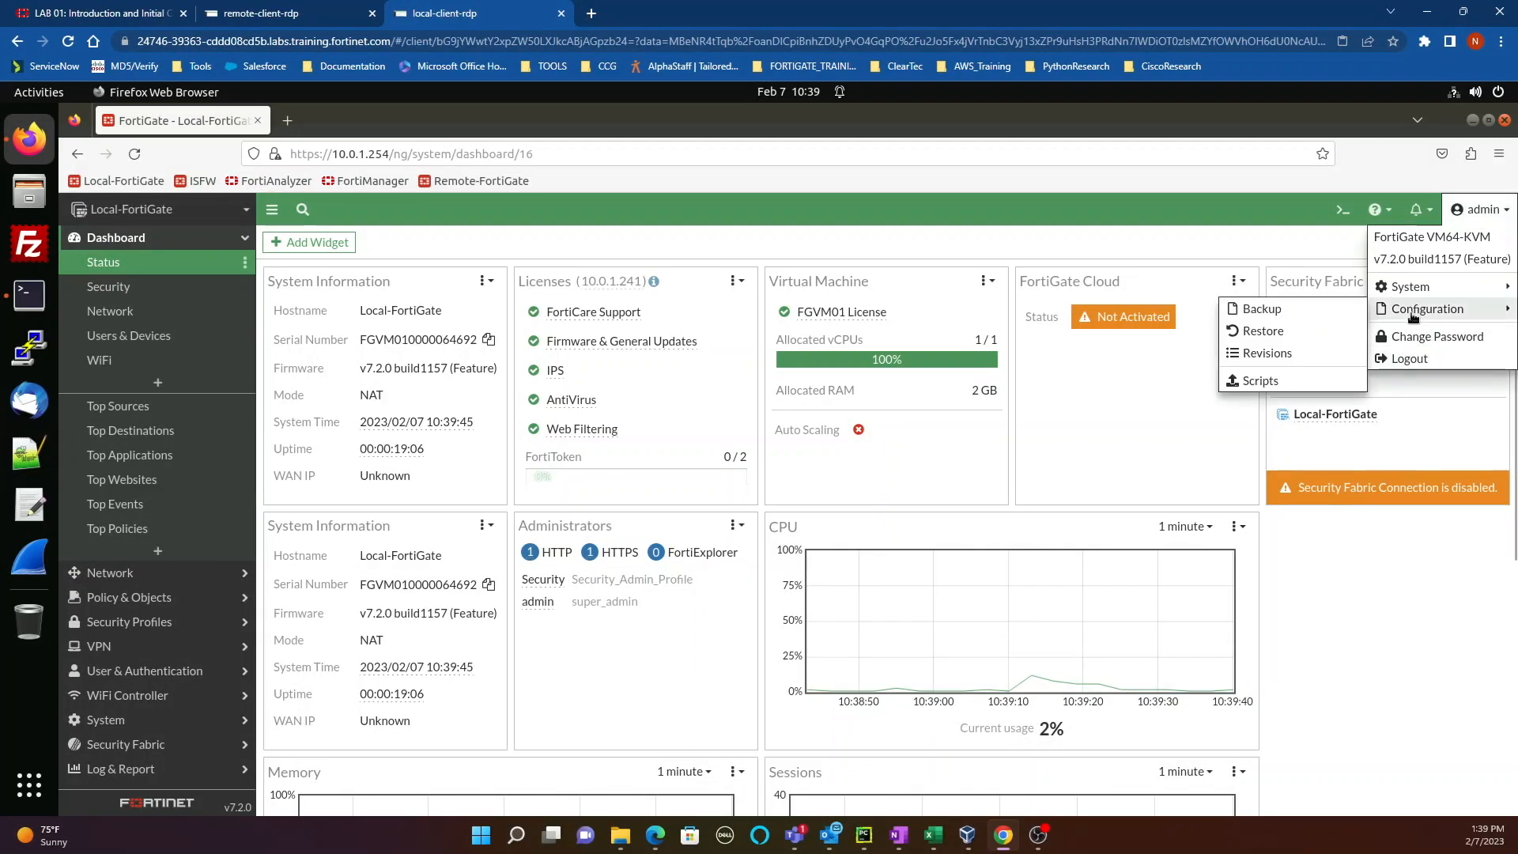
left_click(1286, 335)
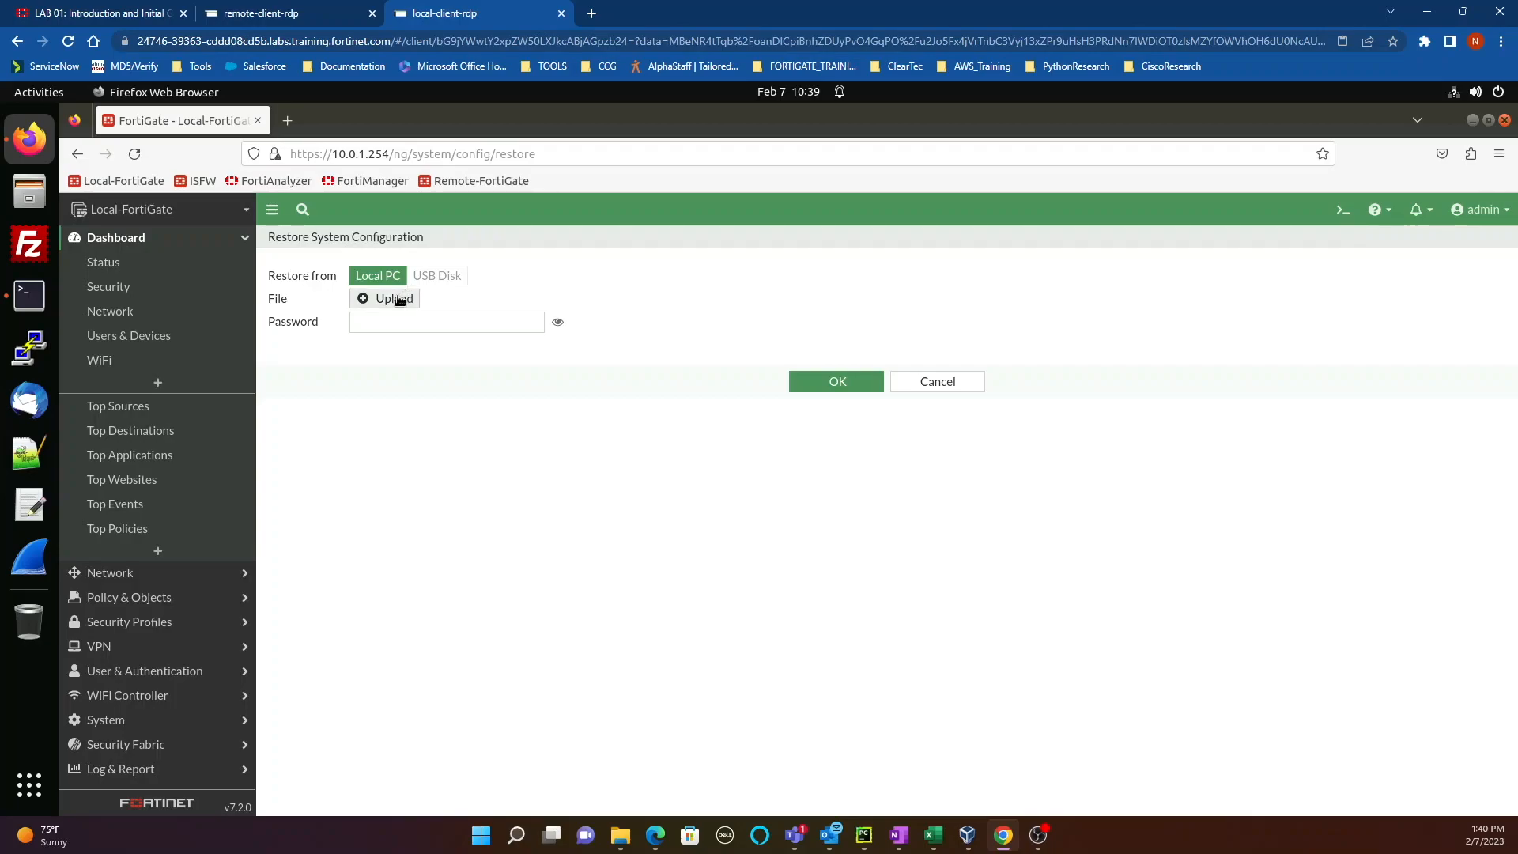
left_click(169, 573)
left_click(110, 287)
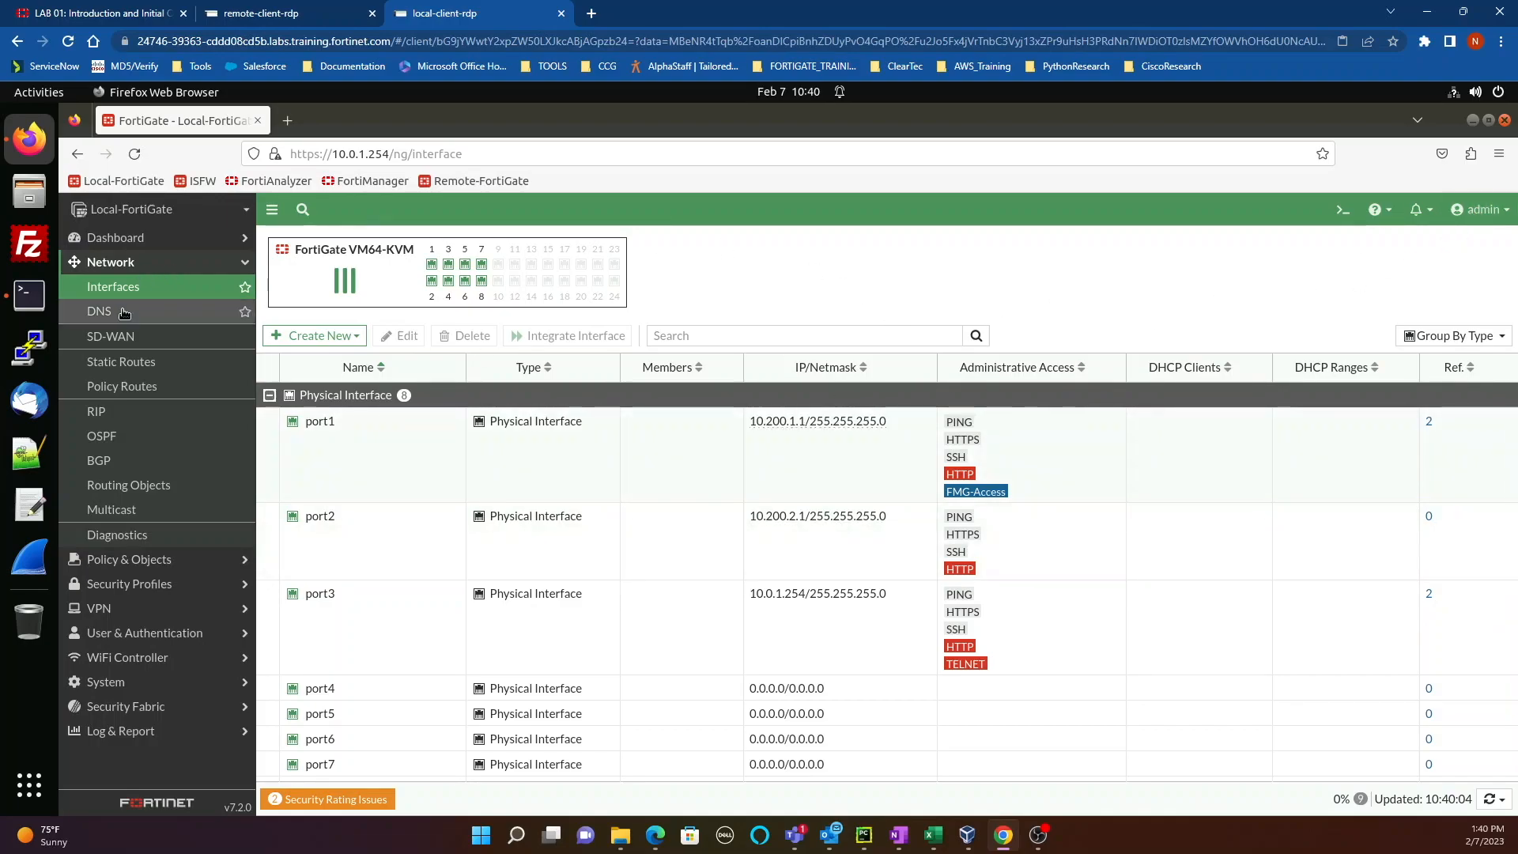
Step: Upload Desktop/Resources/FortiGate-Security/Introduction/local-initial.conf as the restored configuration and confirm the reboot
left_click(1479, 209)
mouse_move(1415, 312)
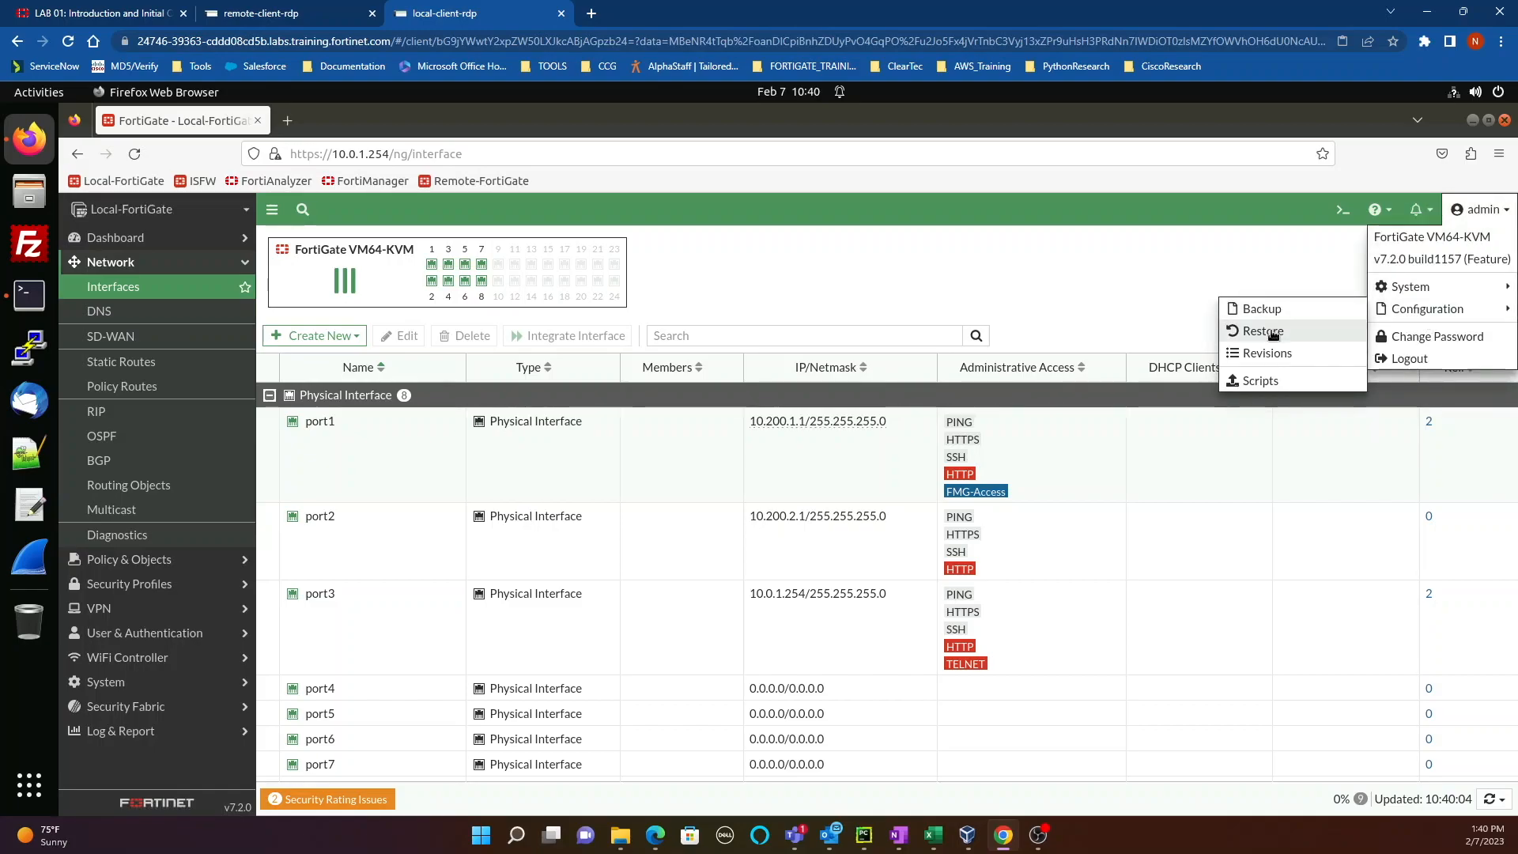
left_click(1271, 331)
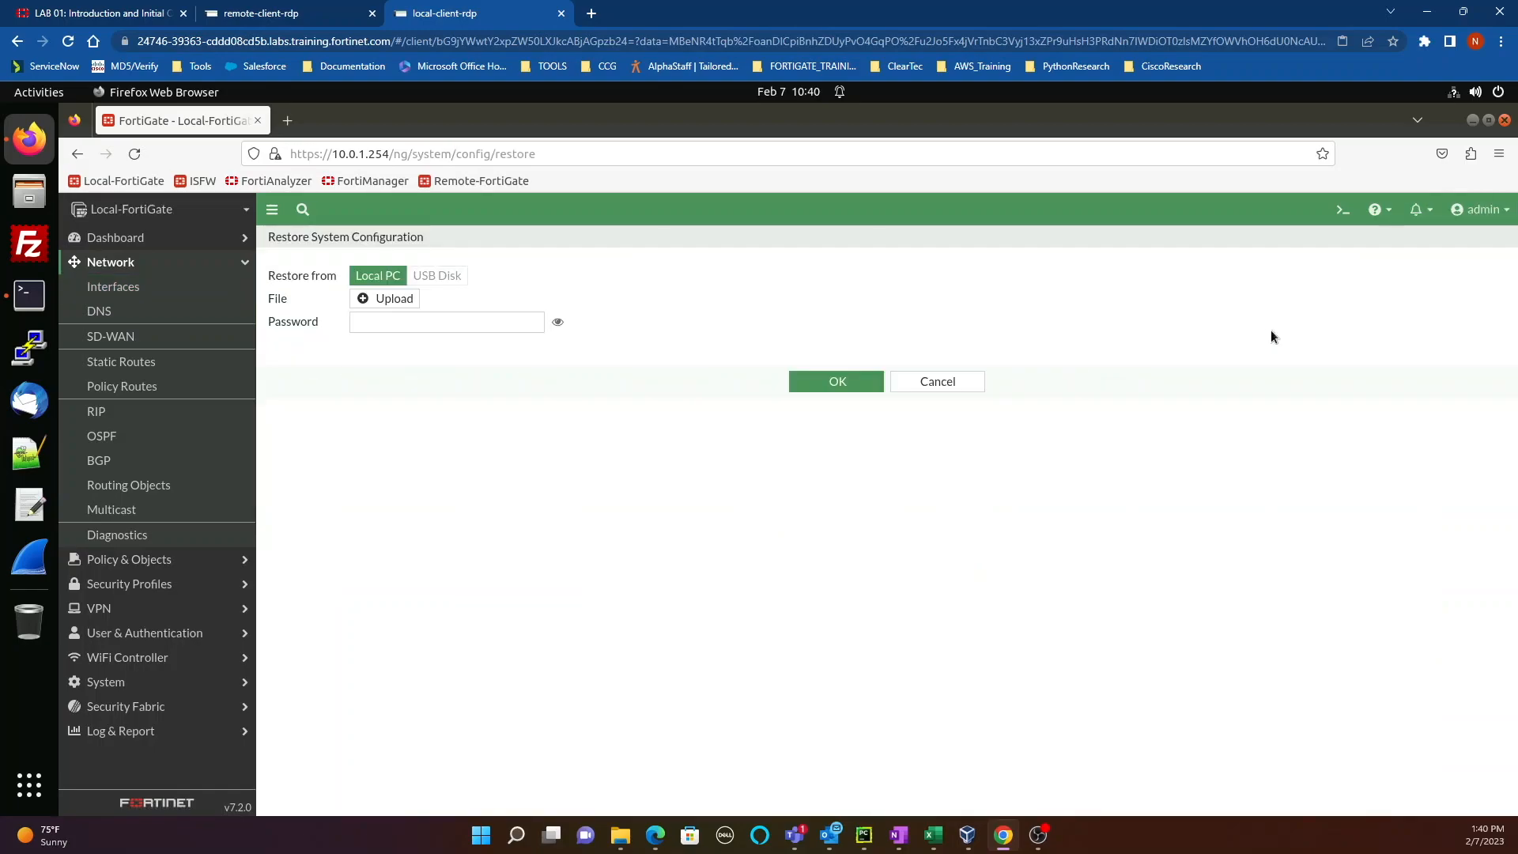
left_click(377, 299)
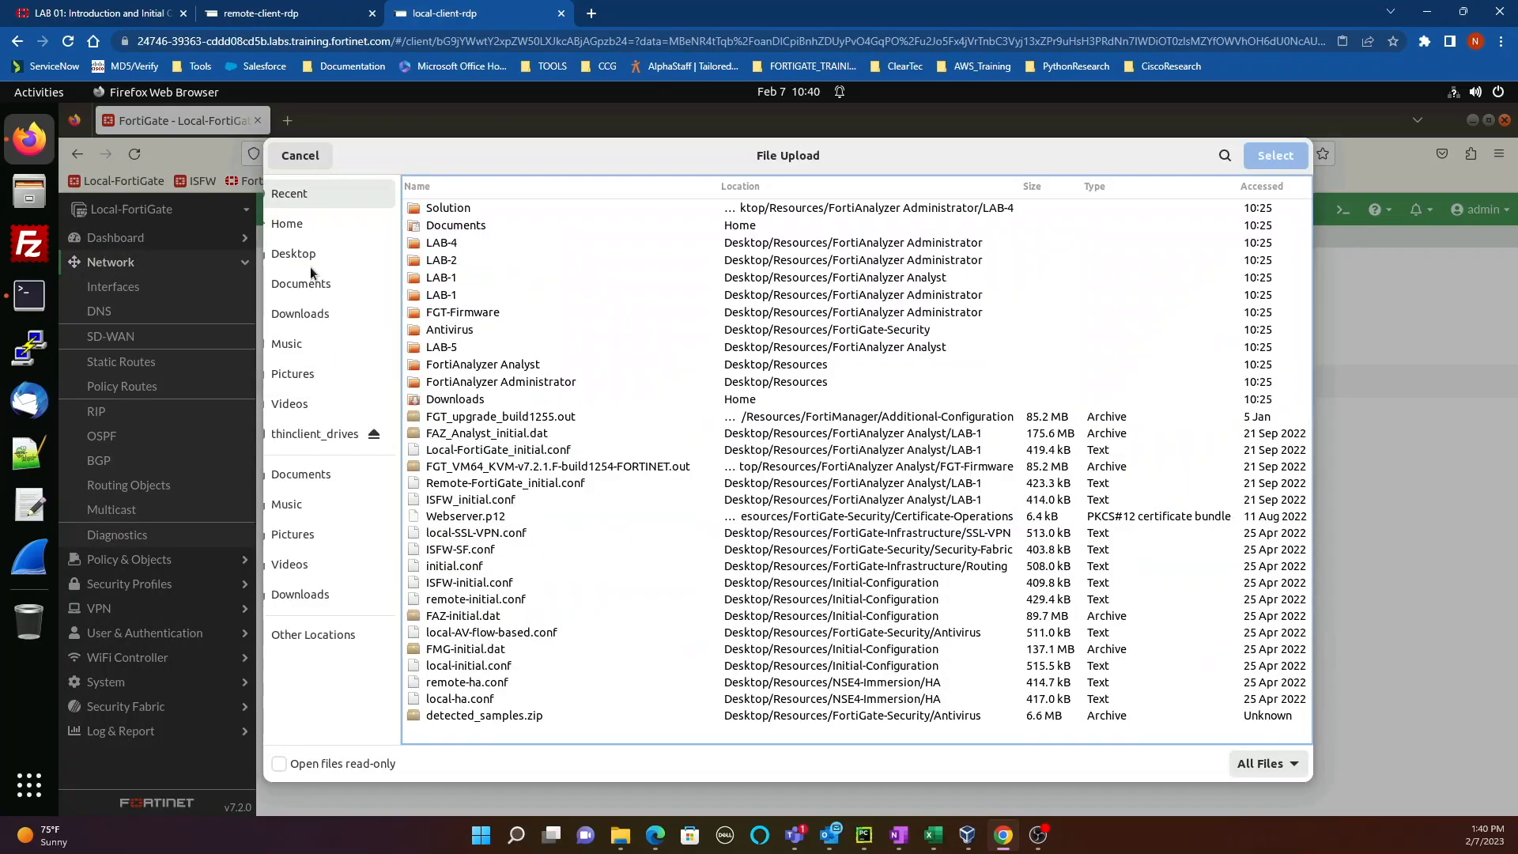
left_click(304, 253)
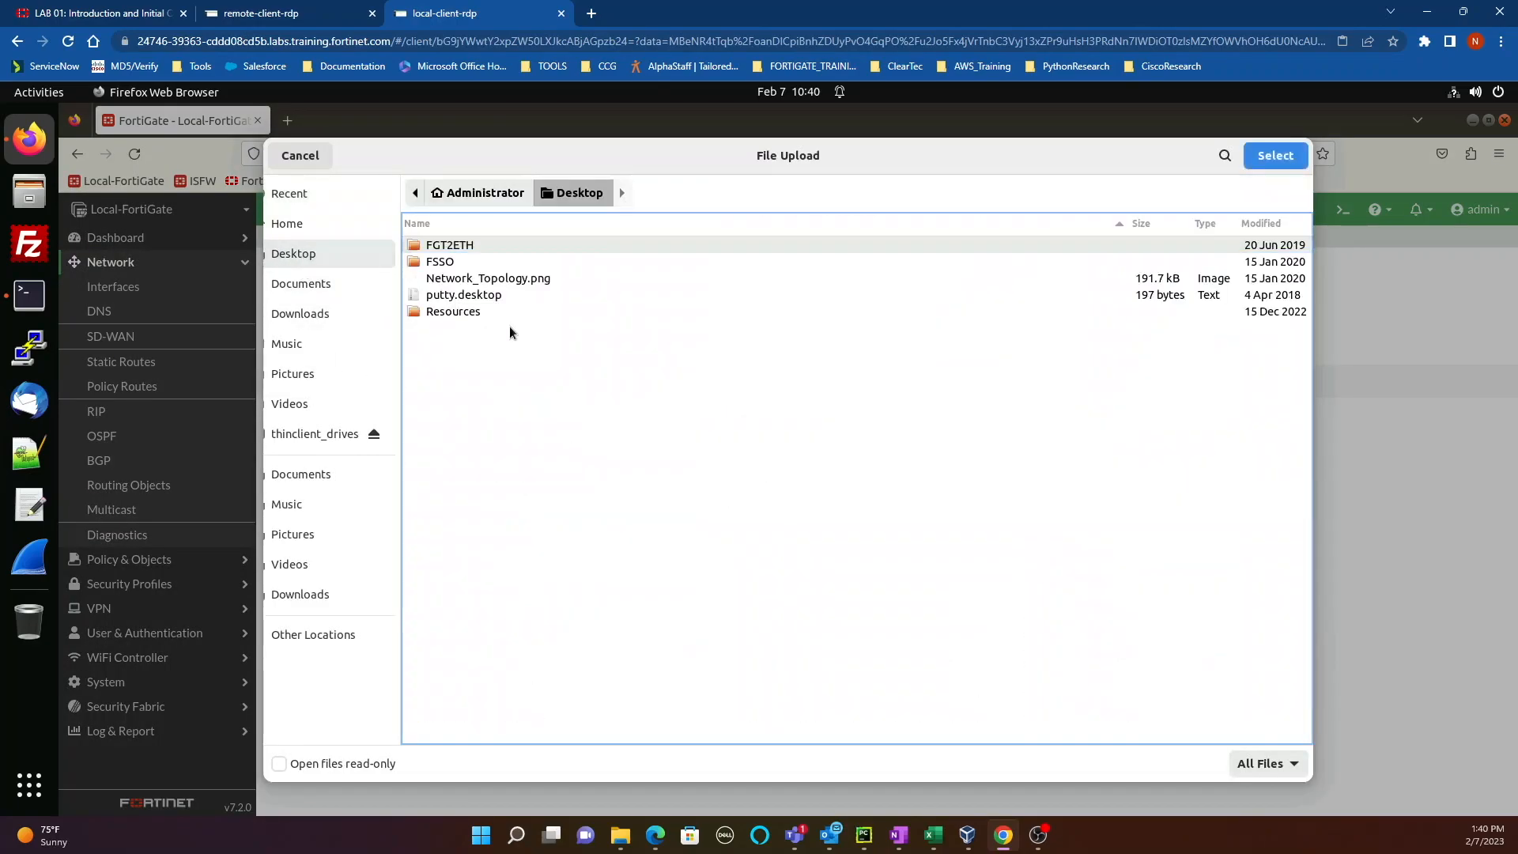
double_click(465, 313)
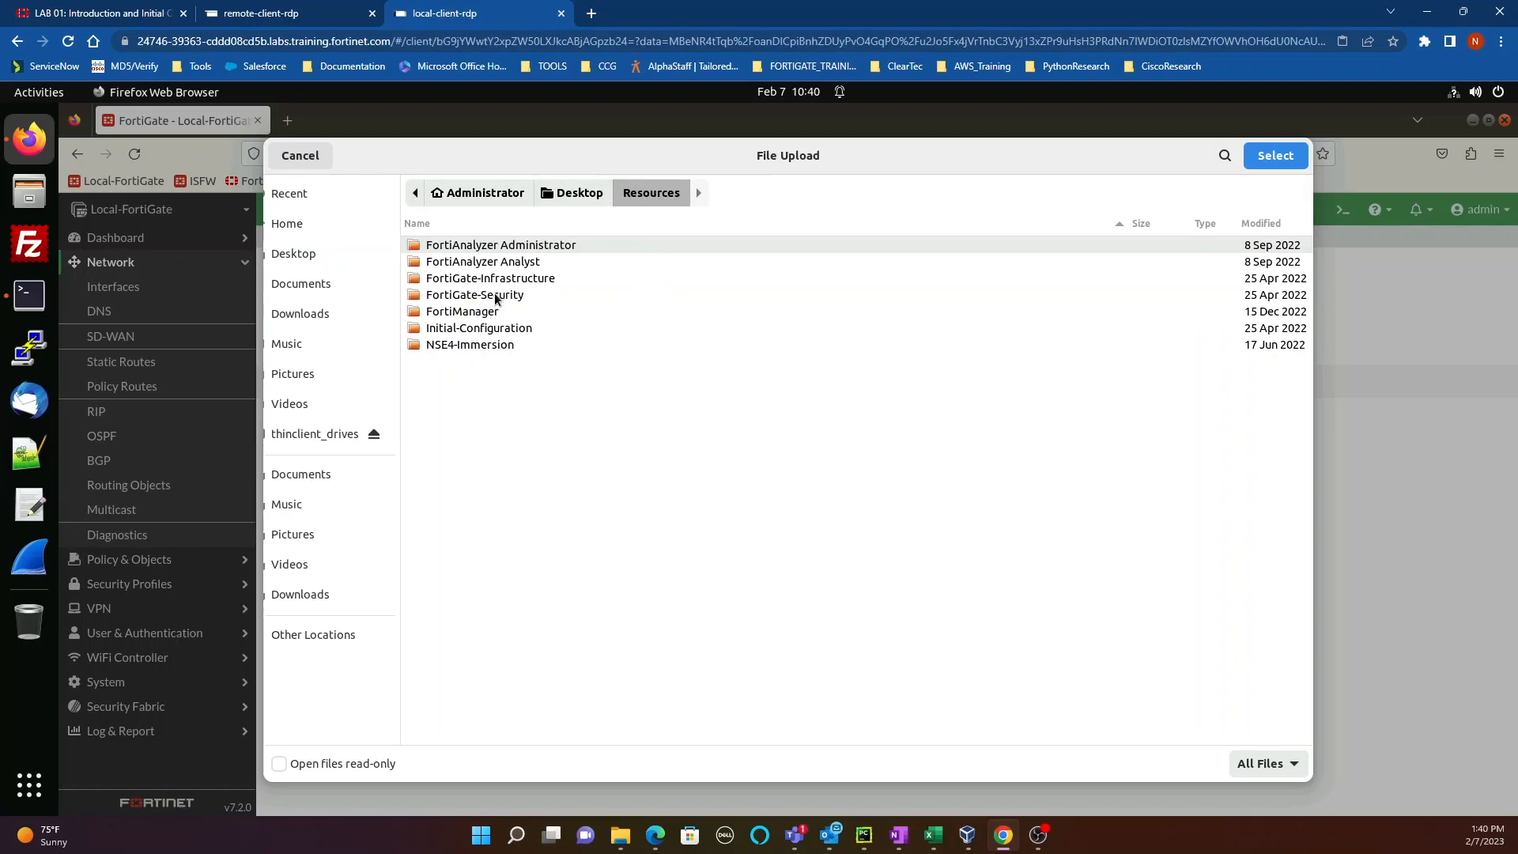
double_click(496, 296)
double_click(471, 330)
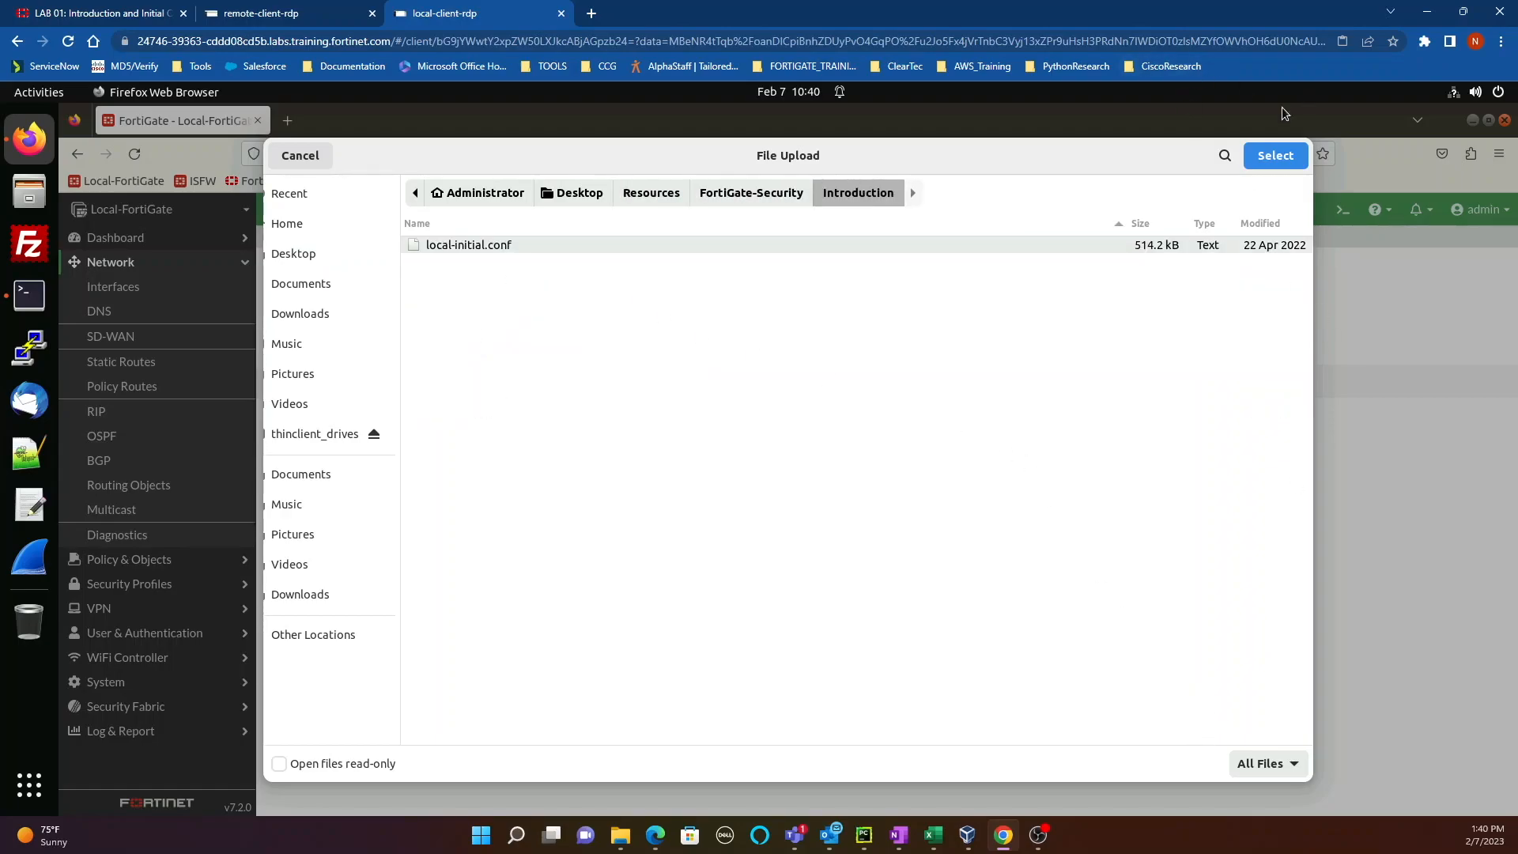
left_click(1276, 156)
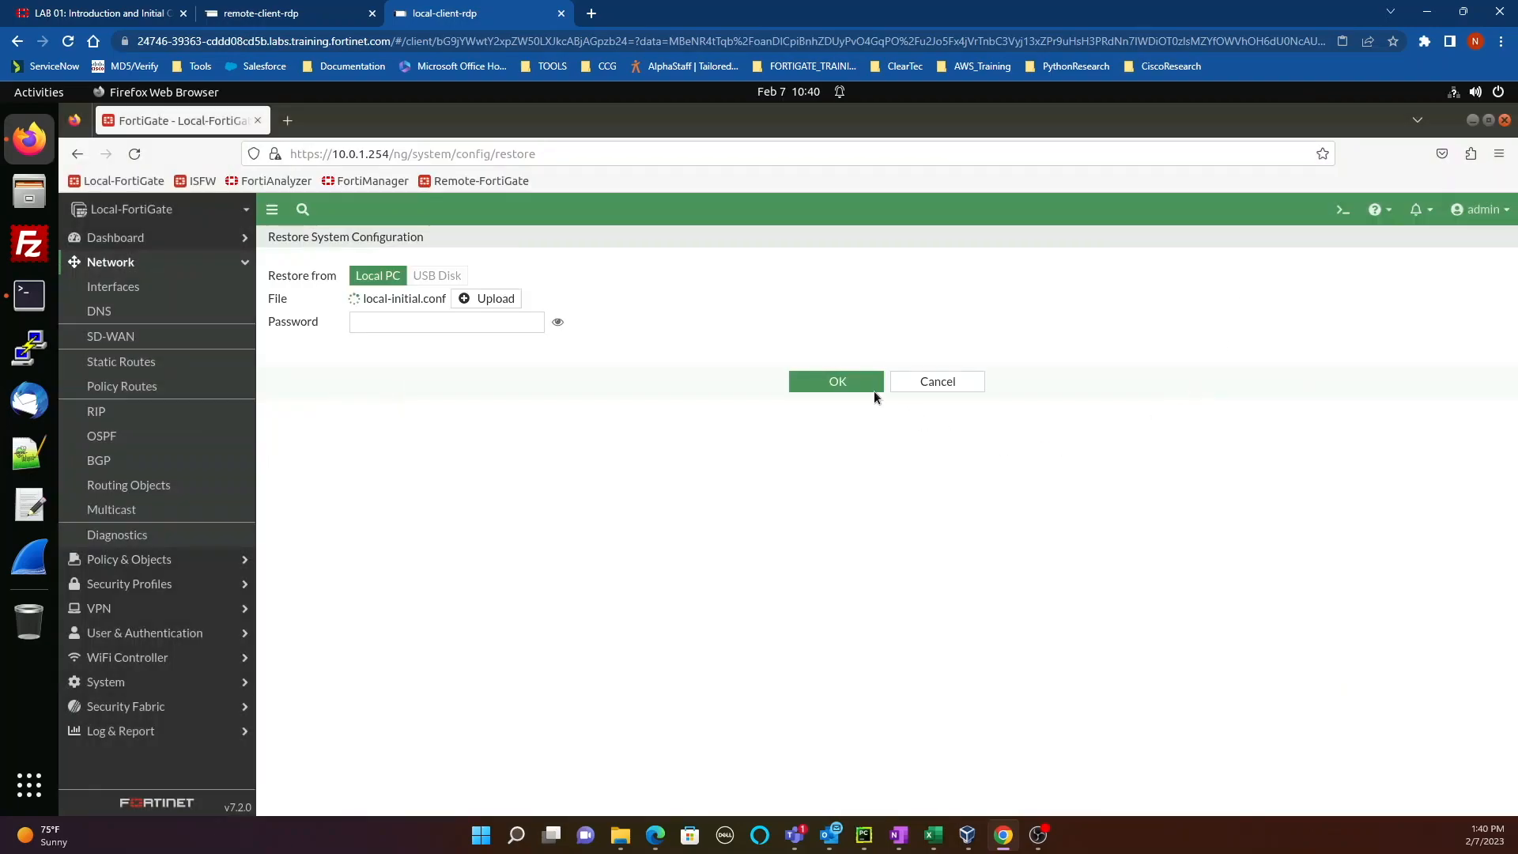
left_click(419, 324)
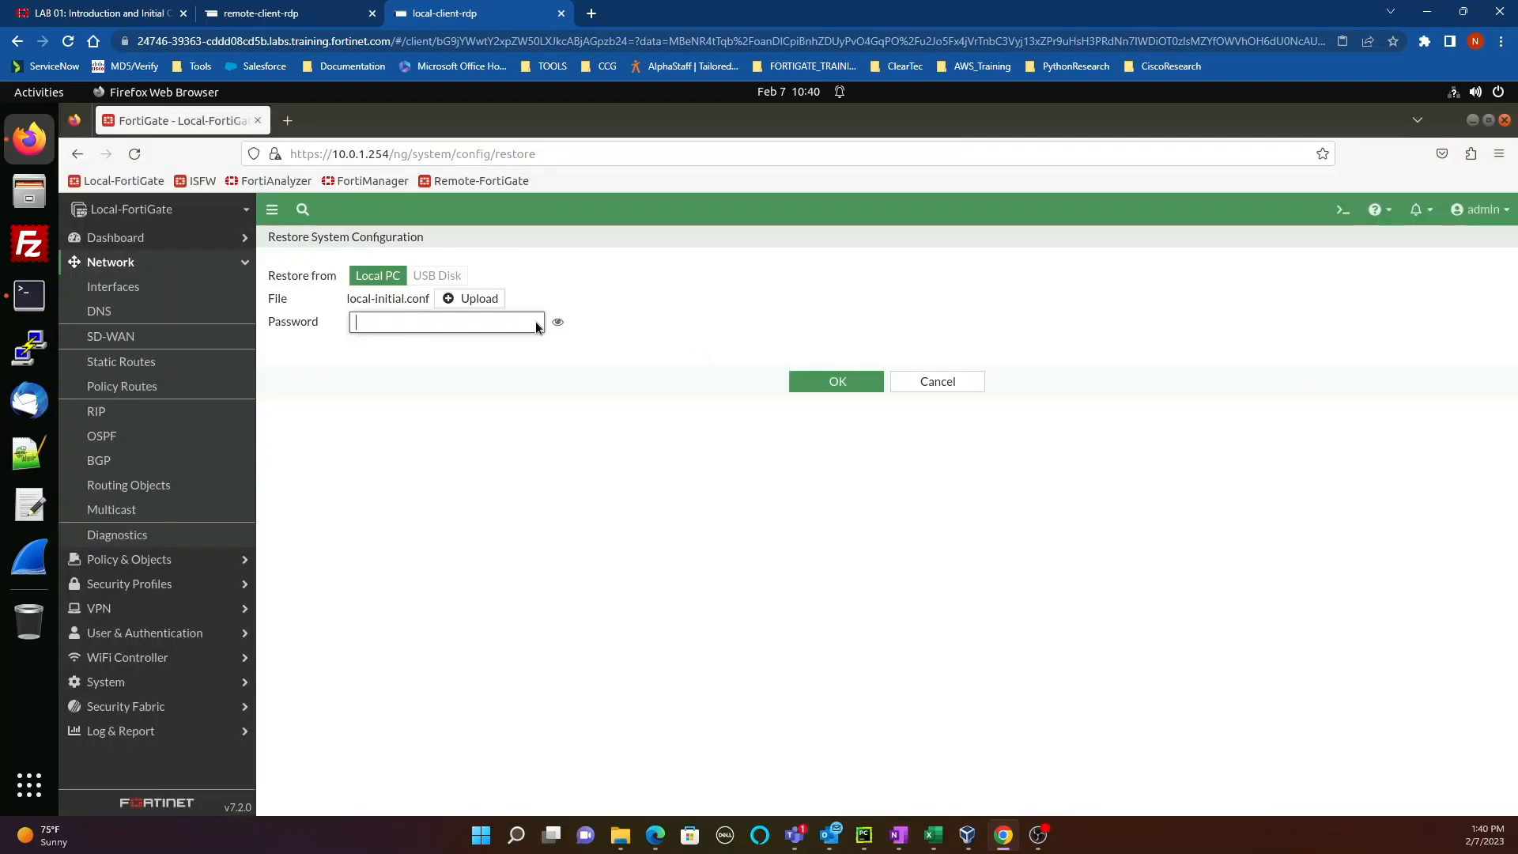
left_click(832, 384)
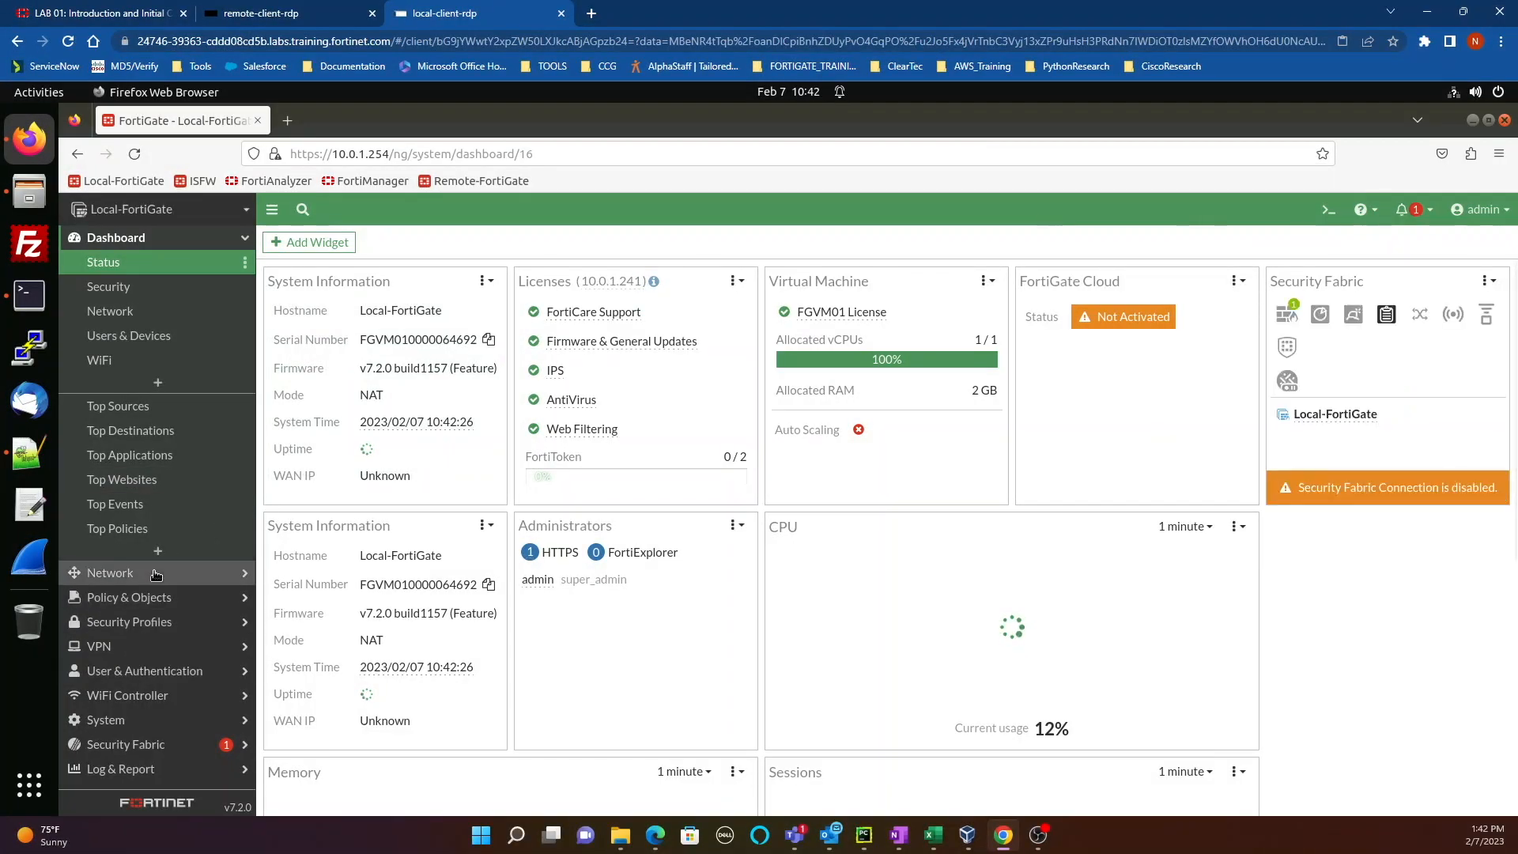
Step: Check Network > Interfaces for port1–port3 at 10.200.1.1, 10.200.2.1 and 10.0.1.254
left_click(155, 573)
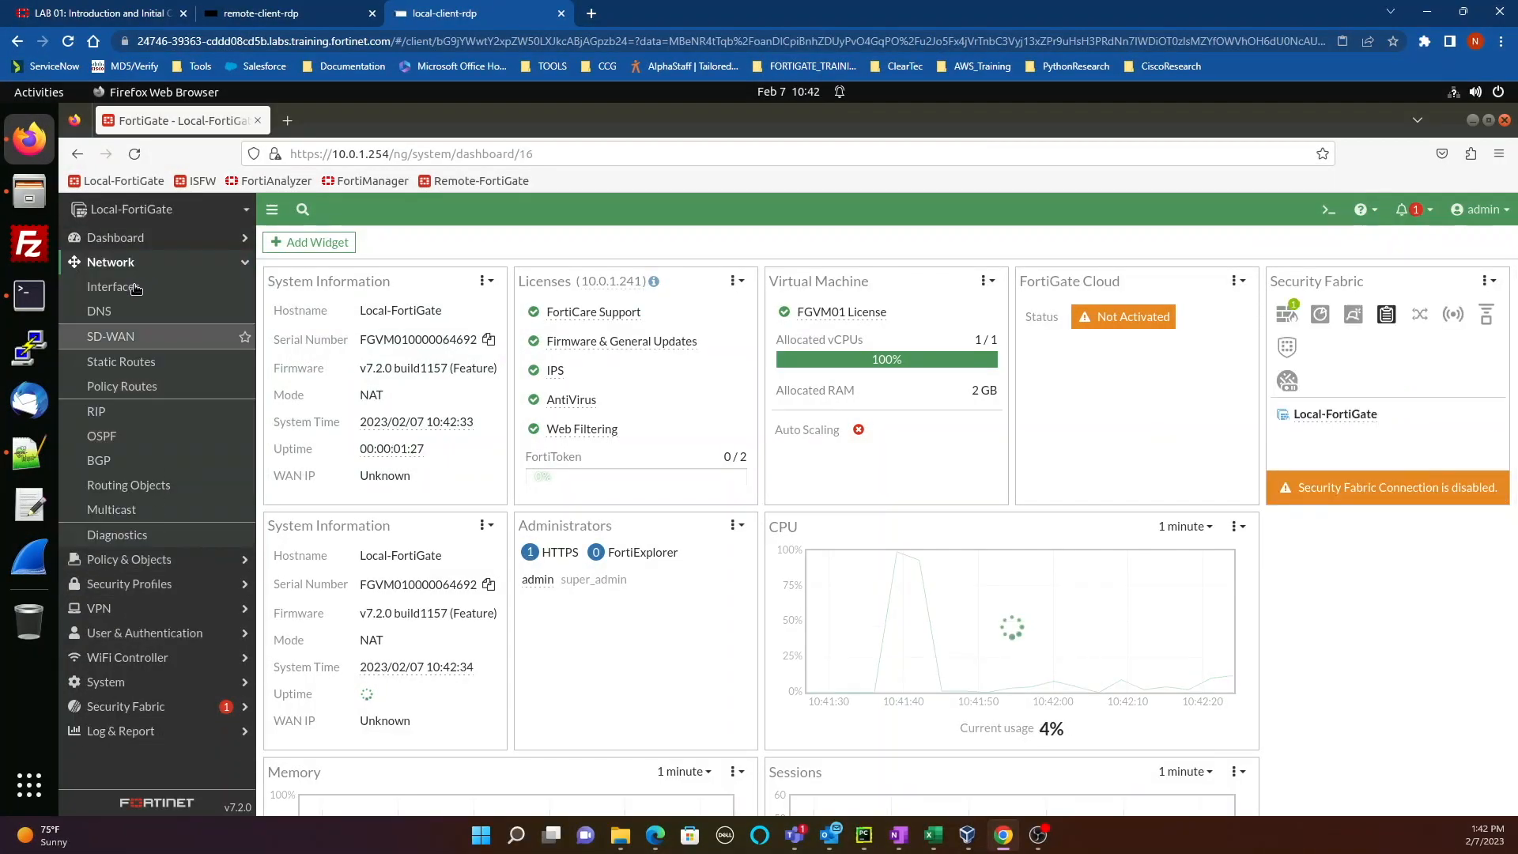
left_click(135, 288)
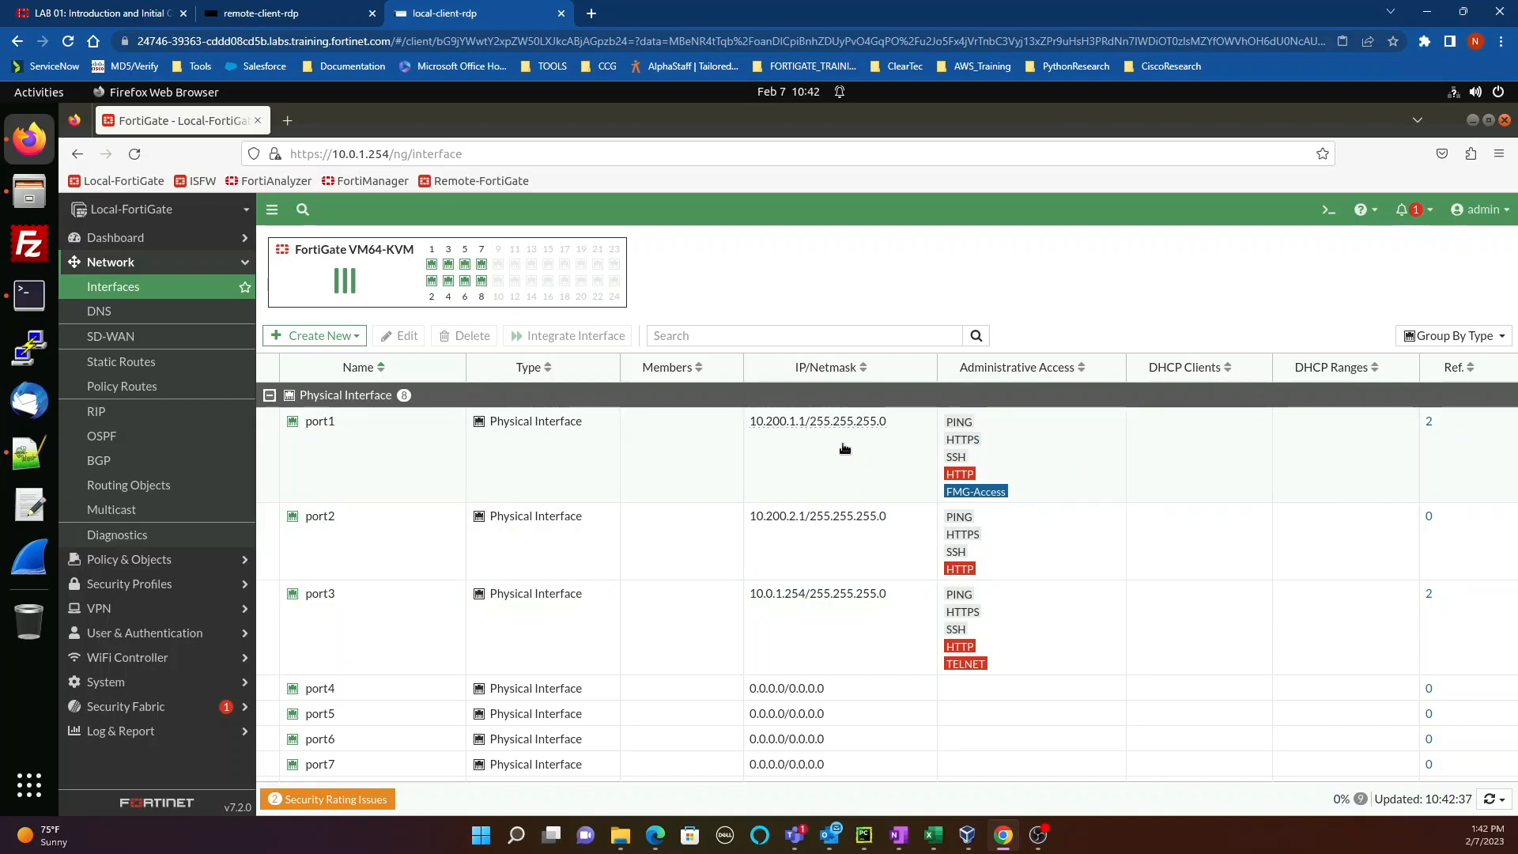
left_click(1477, 209)
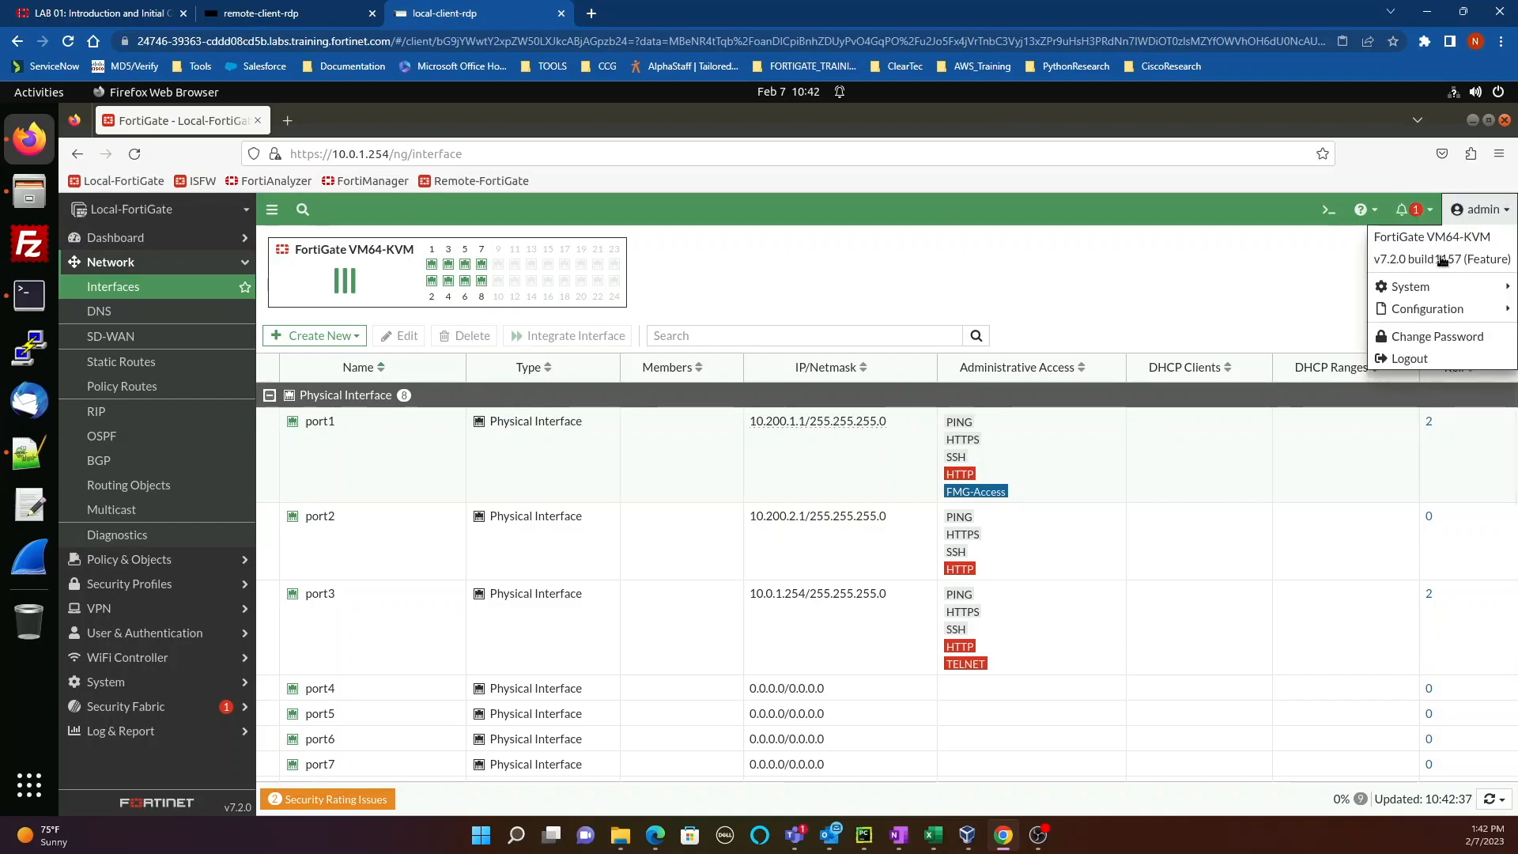
Step: Download a configuration backup encrypted with a confirmed password, then open the Restore page
mouse_move(1415, 308)
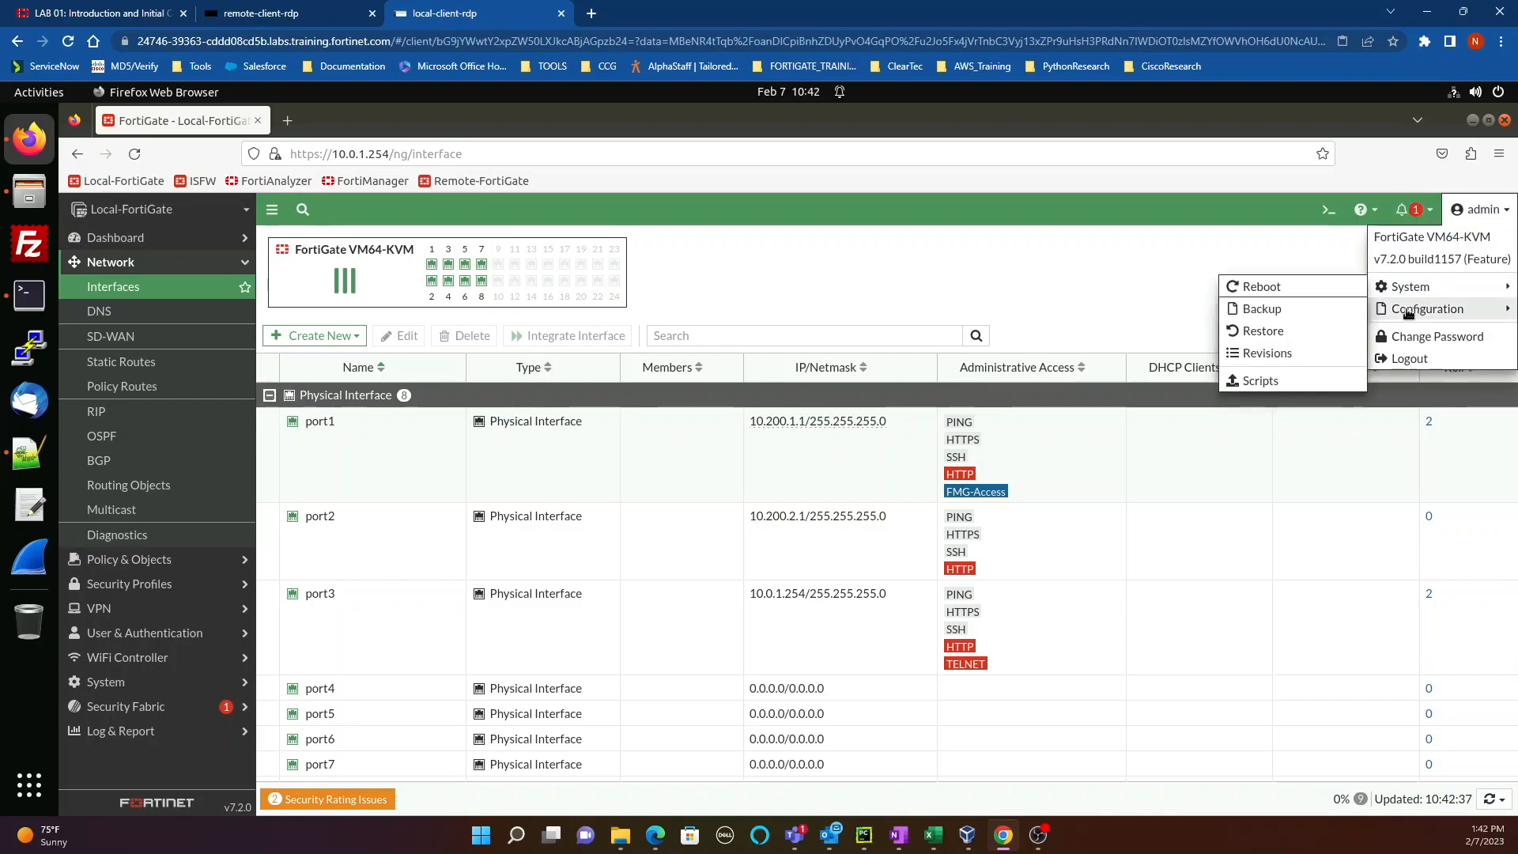
left_click(1304, 310)
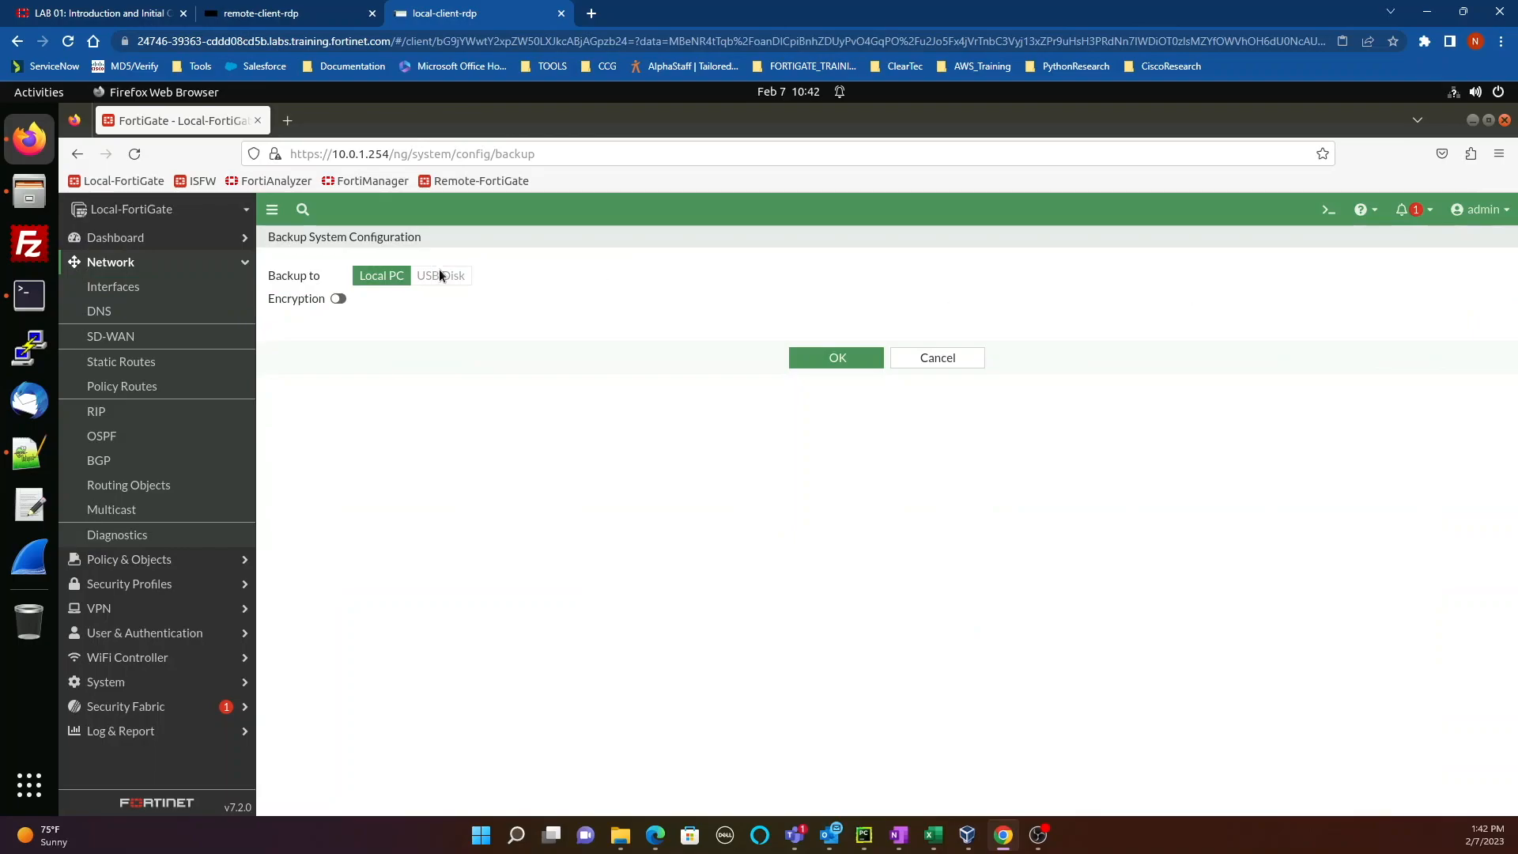
left_click(338, 299)
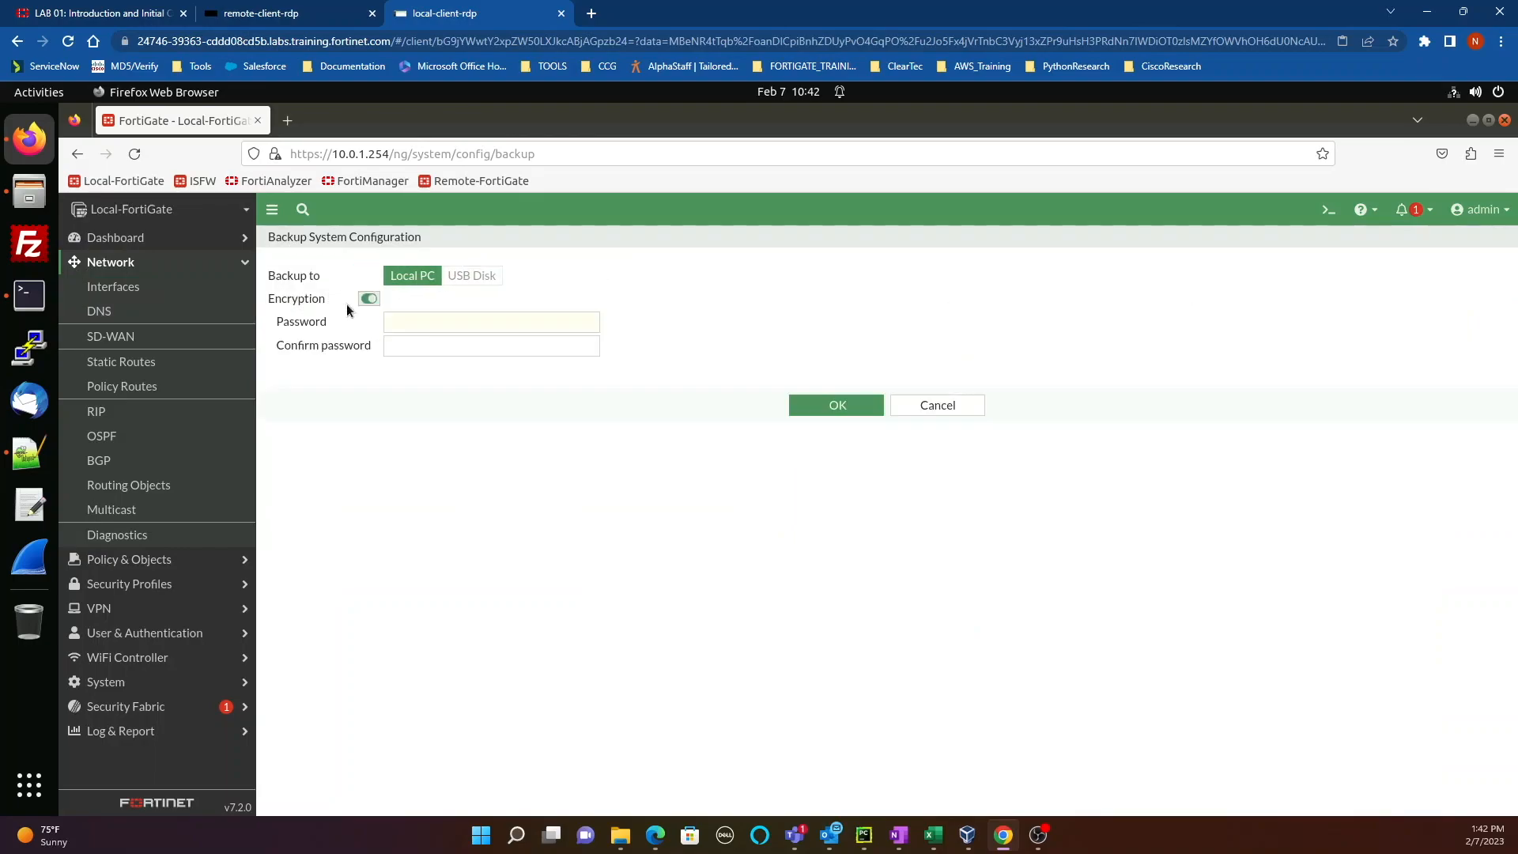
left_click(412, 325)
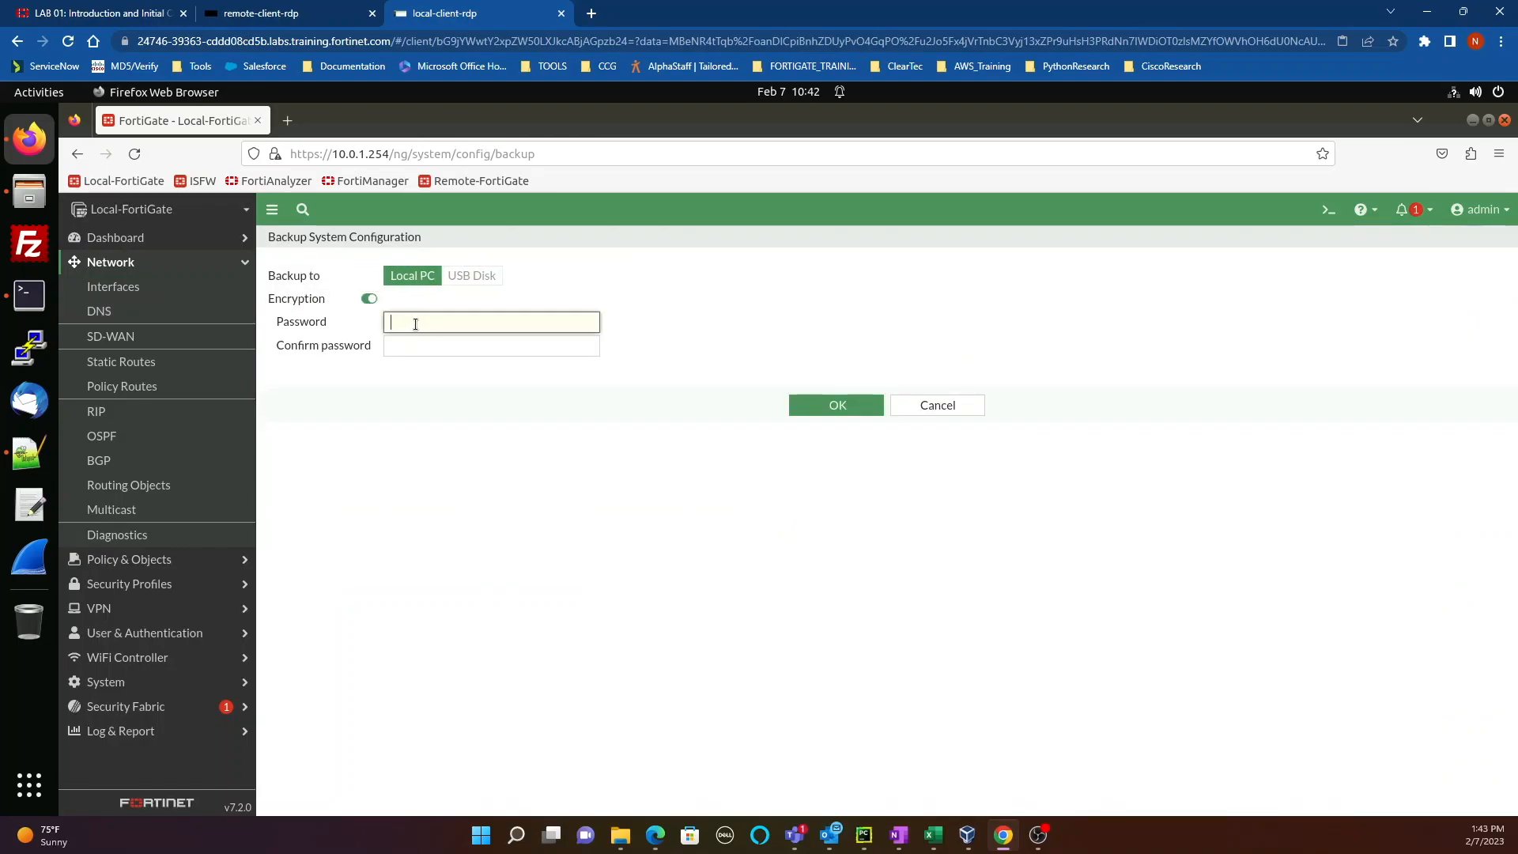
type("Fortinet1")
key("Tab")
type("Fortinet1")
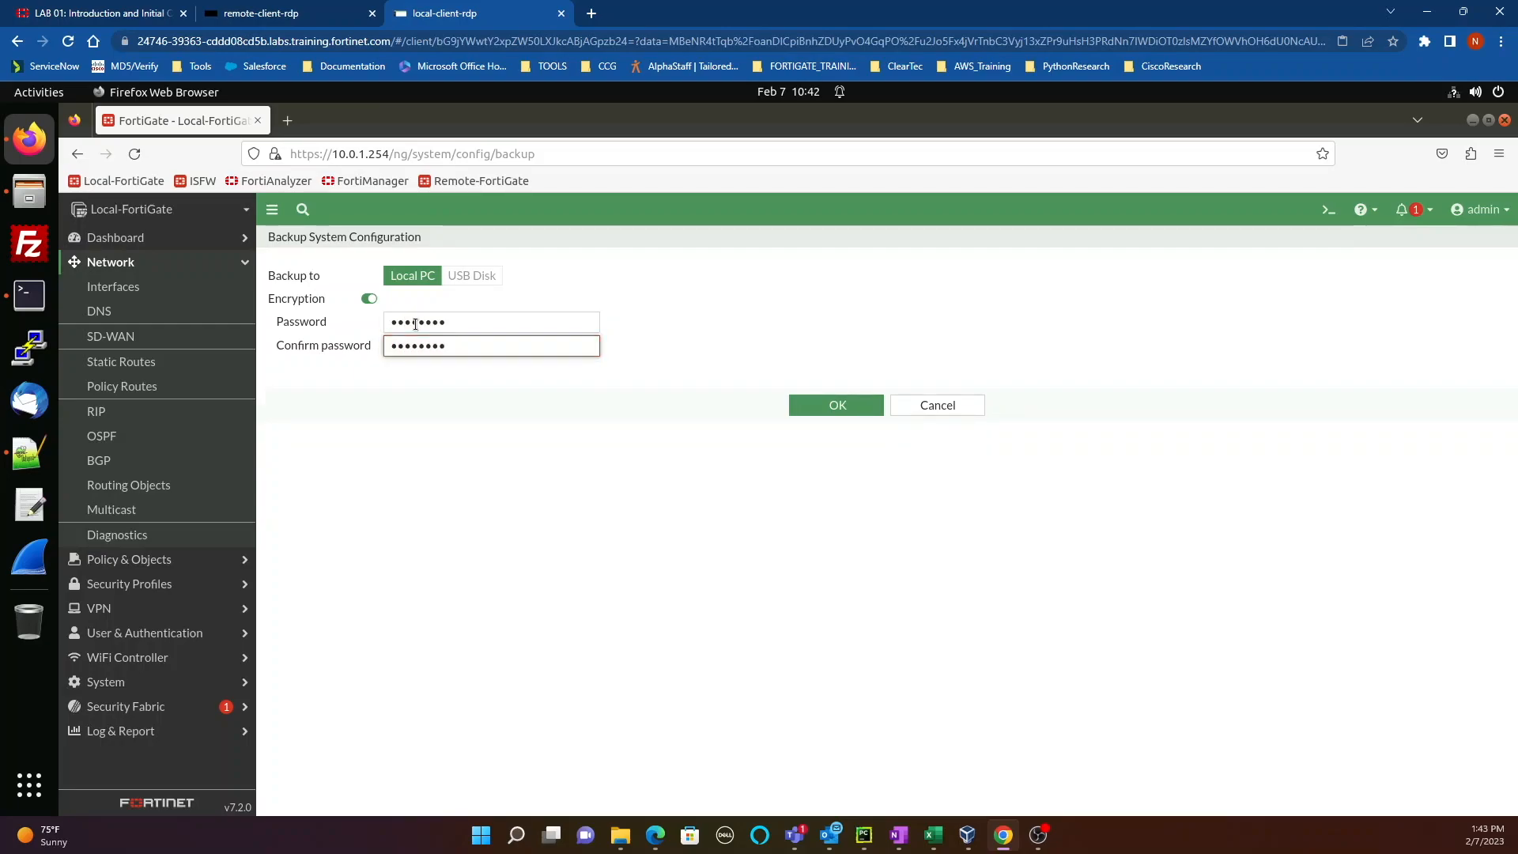
left_click(811, 401)
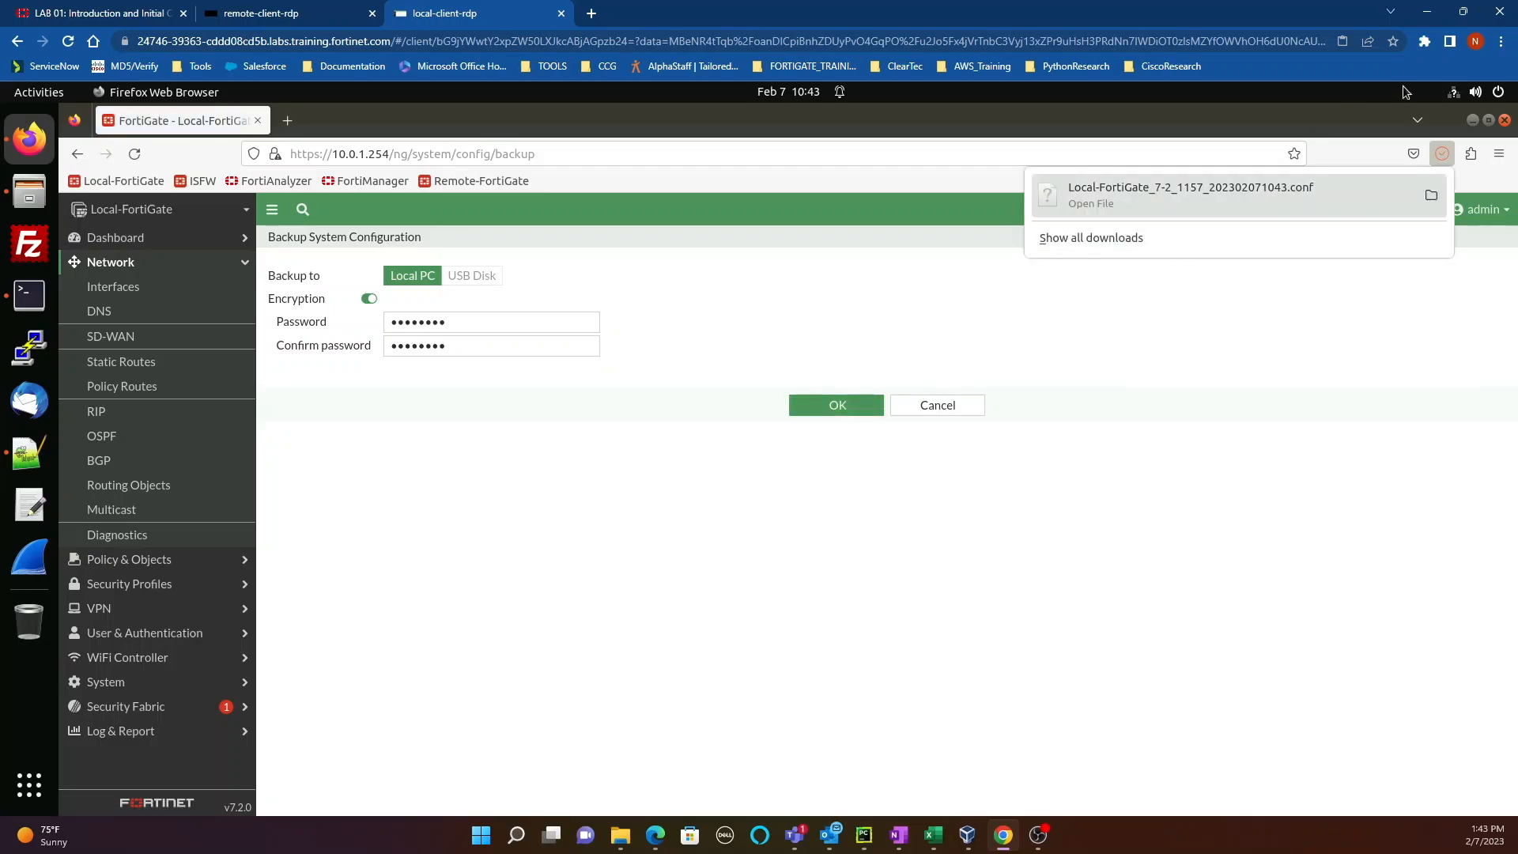
left_click(1439, 157)
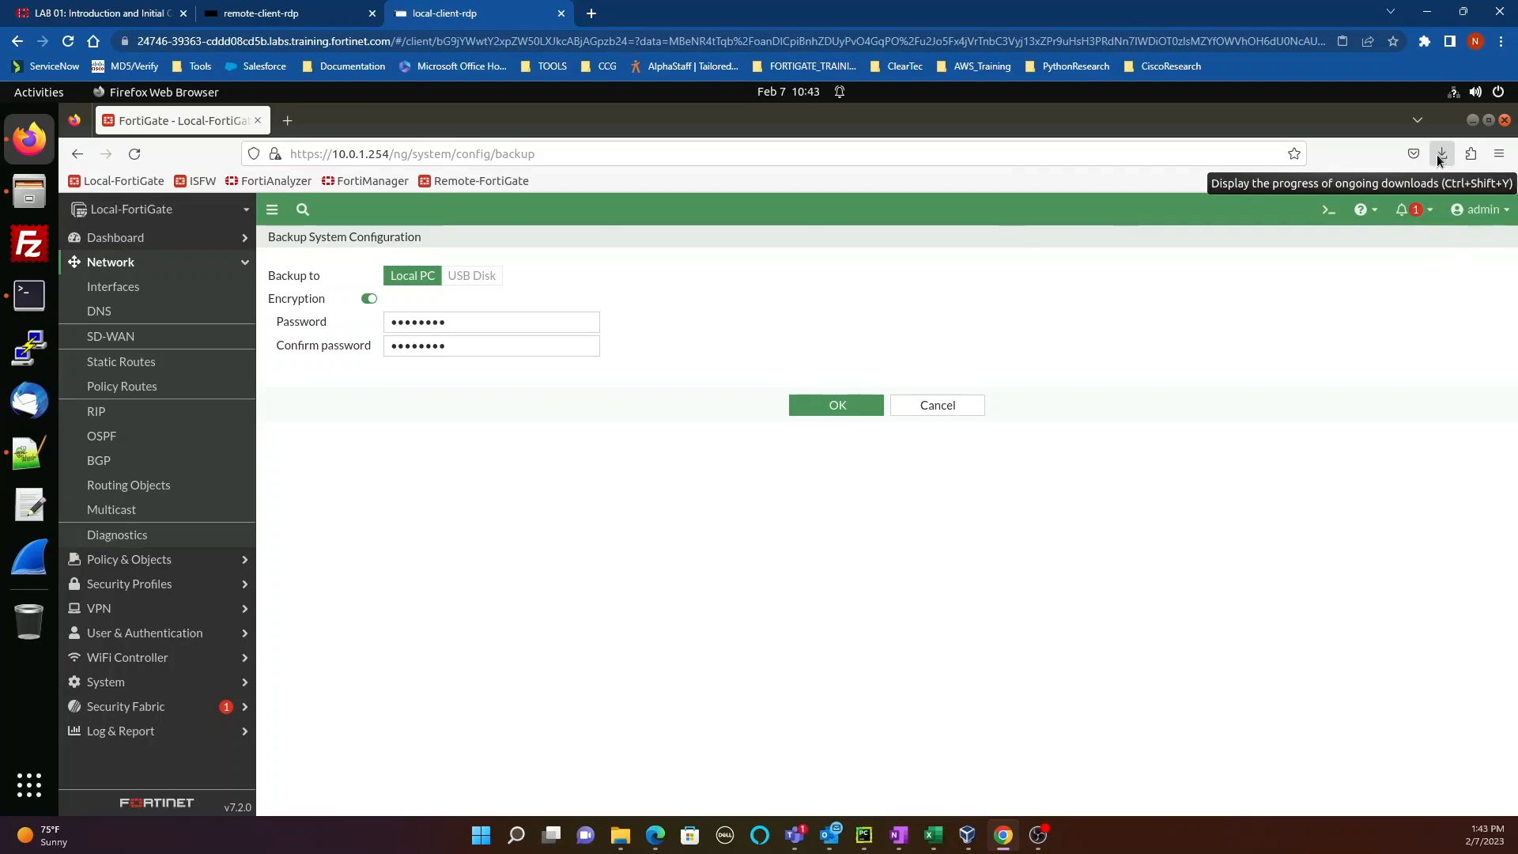
left_click(1440, 156)
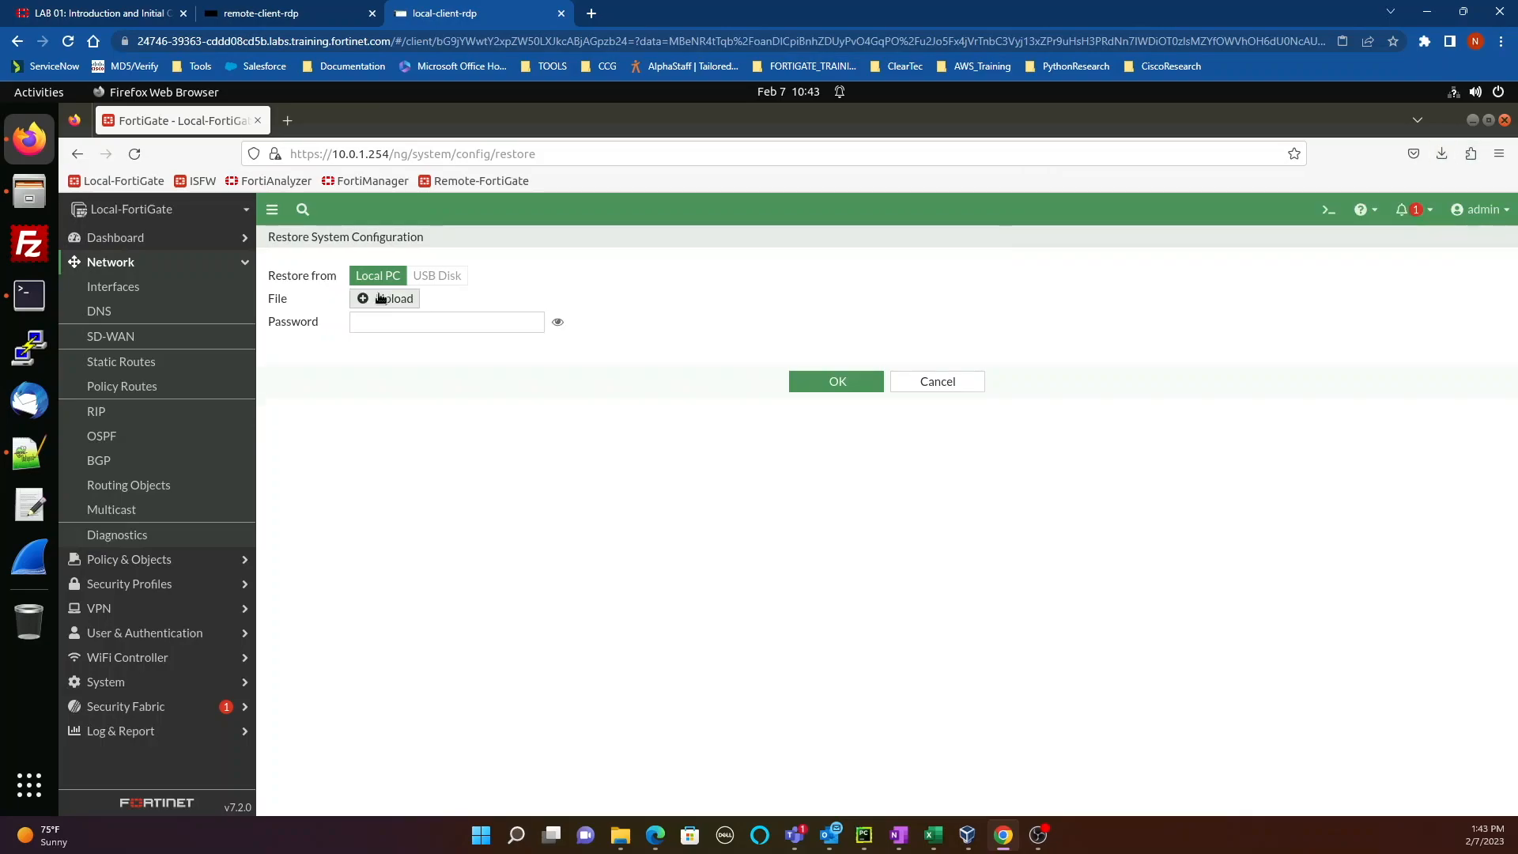
Step: Restore from Downloads/Local-FortiGate_7-2_1157_202302071043.conf, entering the backup password, and confirm
left_click(381, 298)
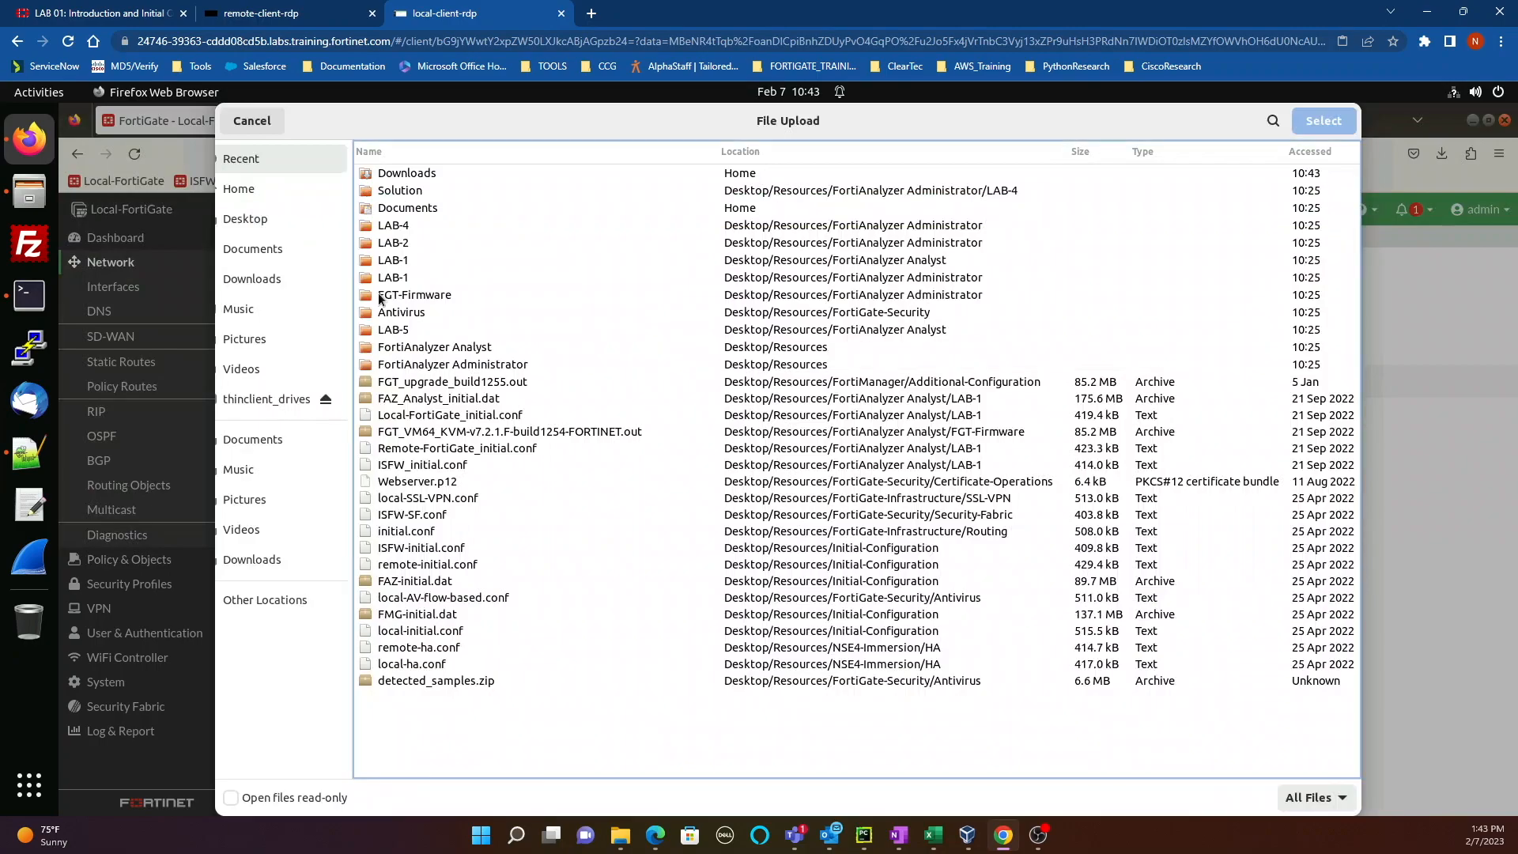
left_click(252, 218)
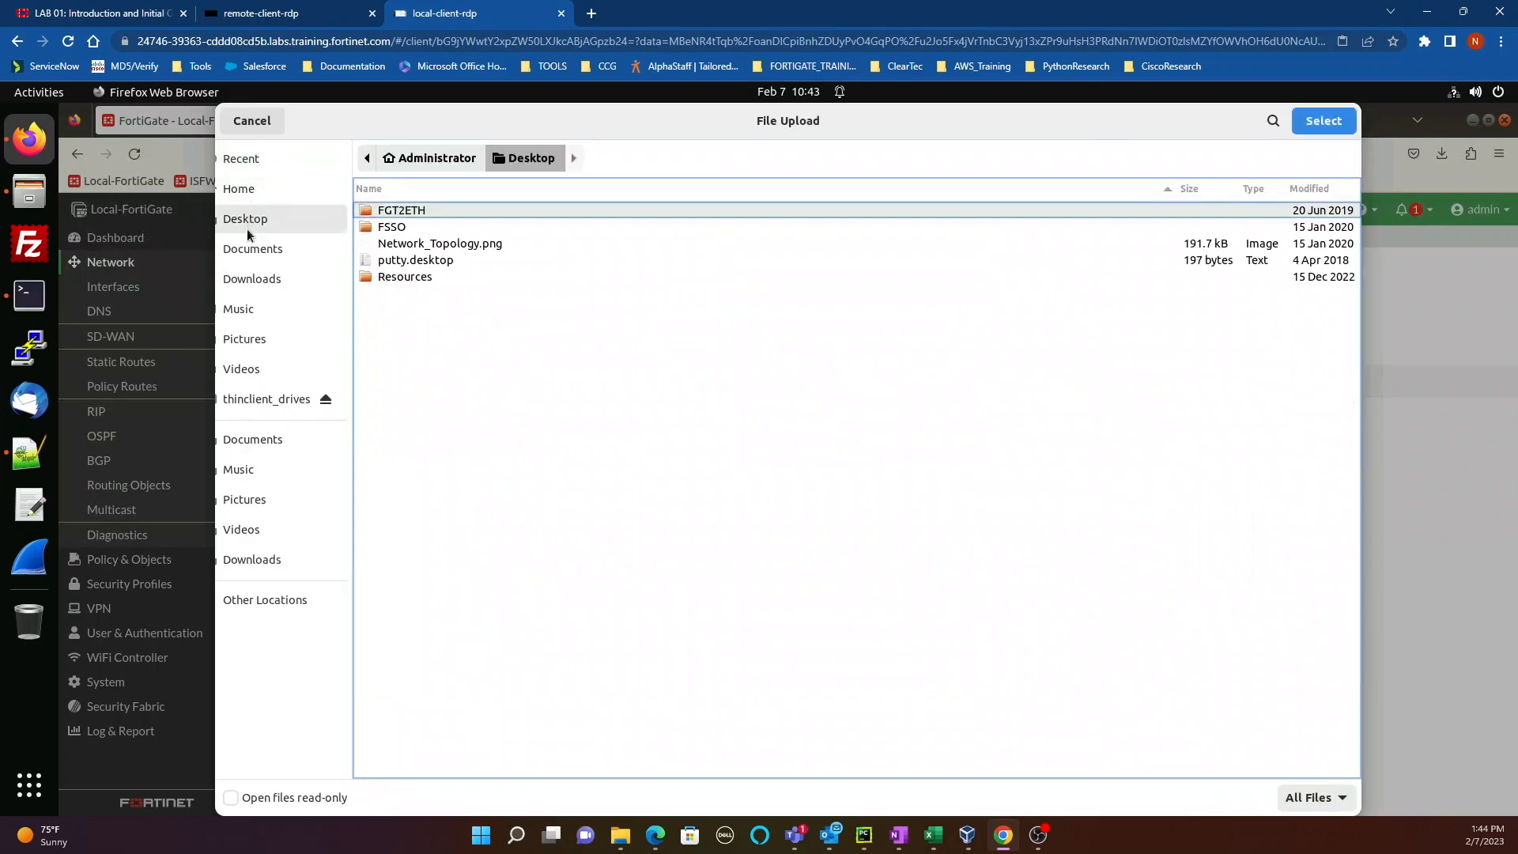
left_click(258, 280)
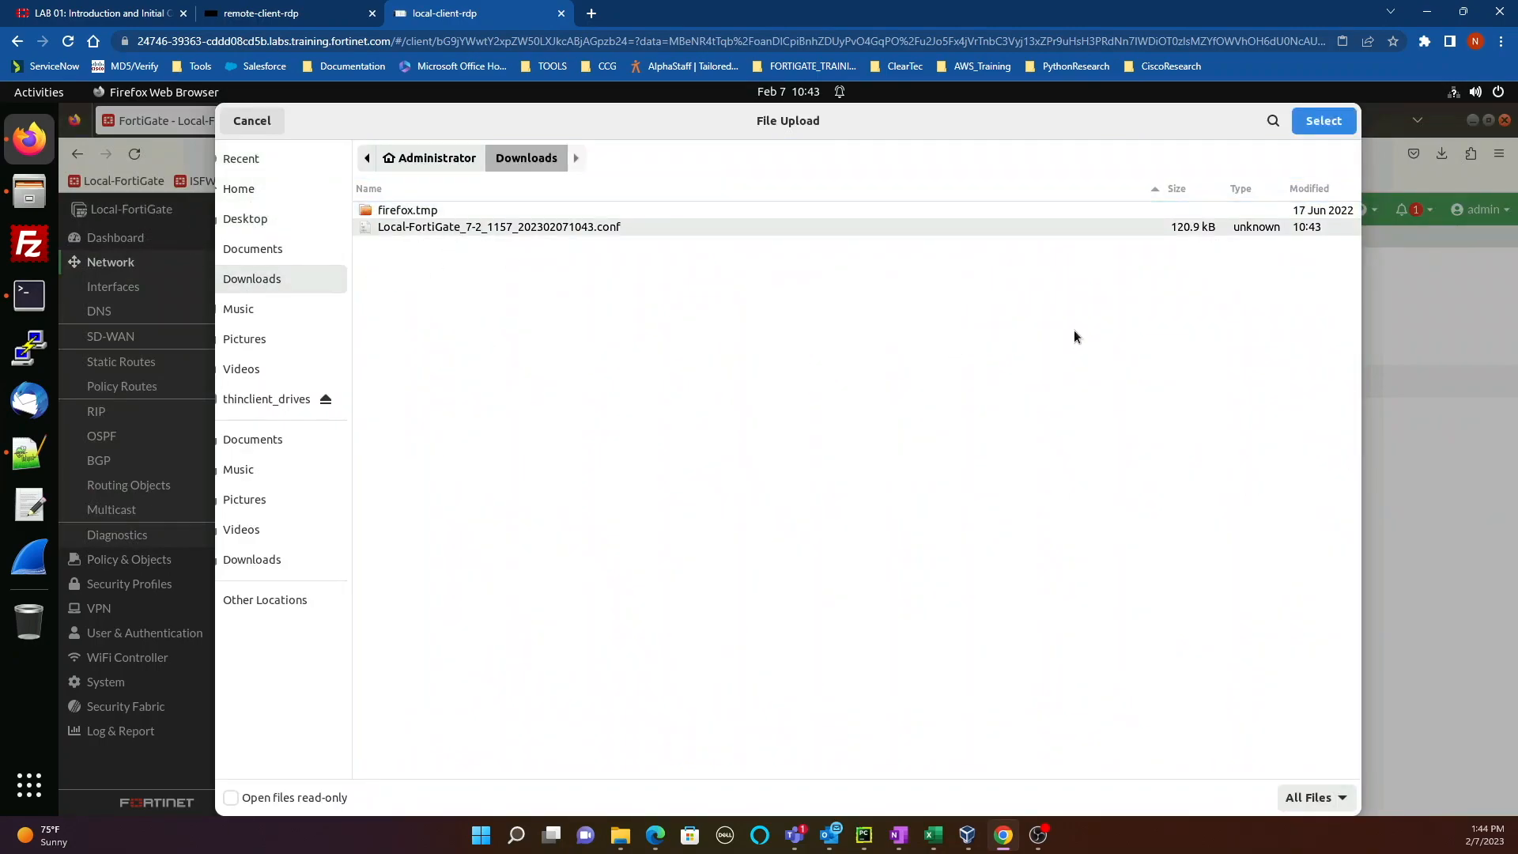
left_click(1335, 125)
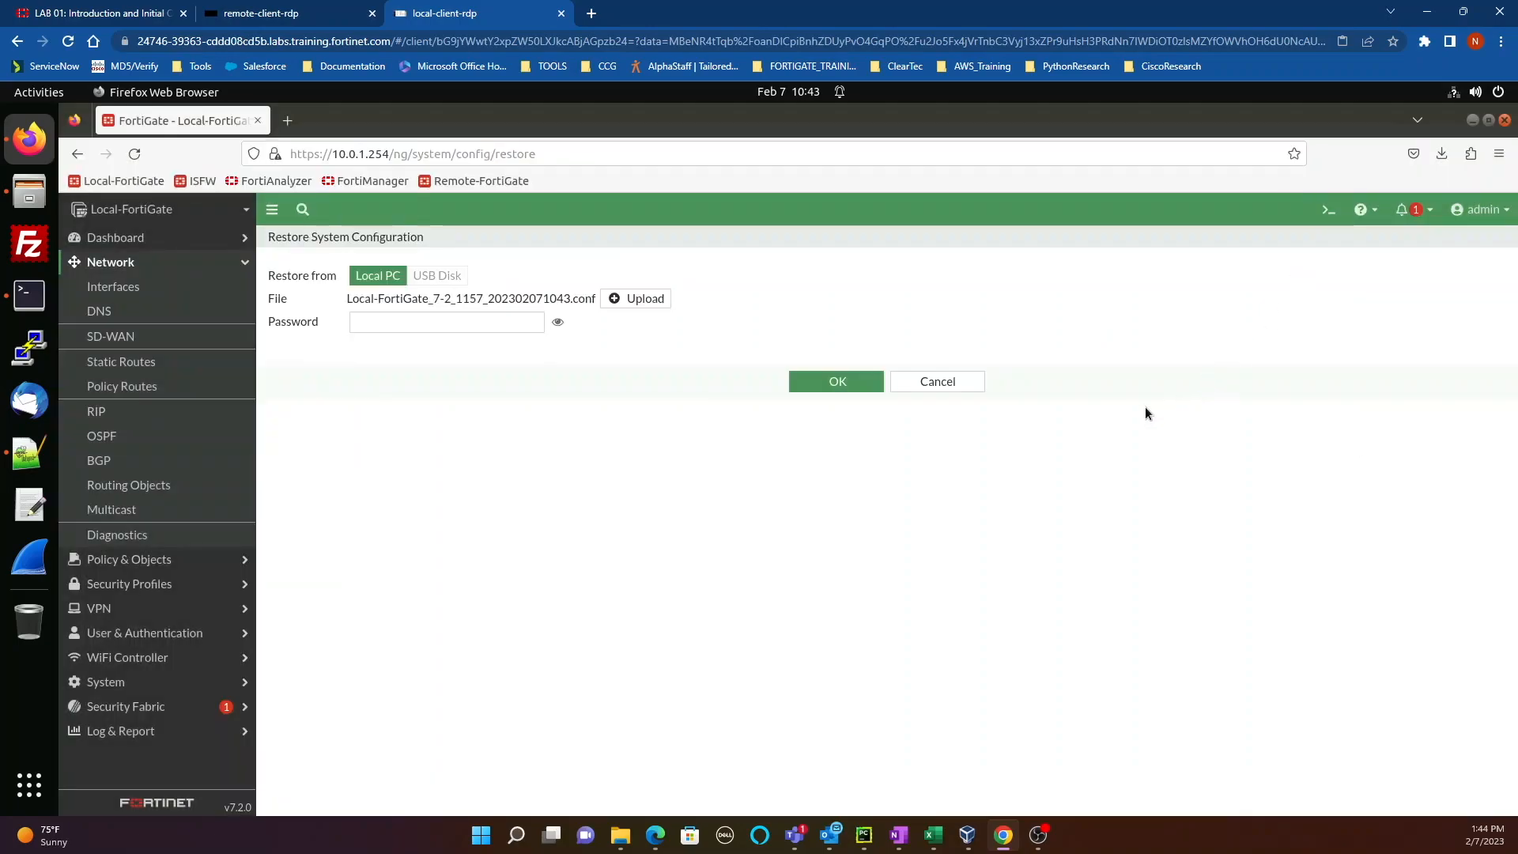
left_click(392, 318)
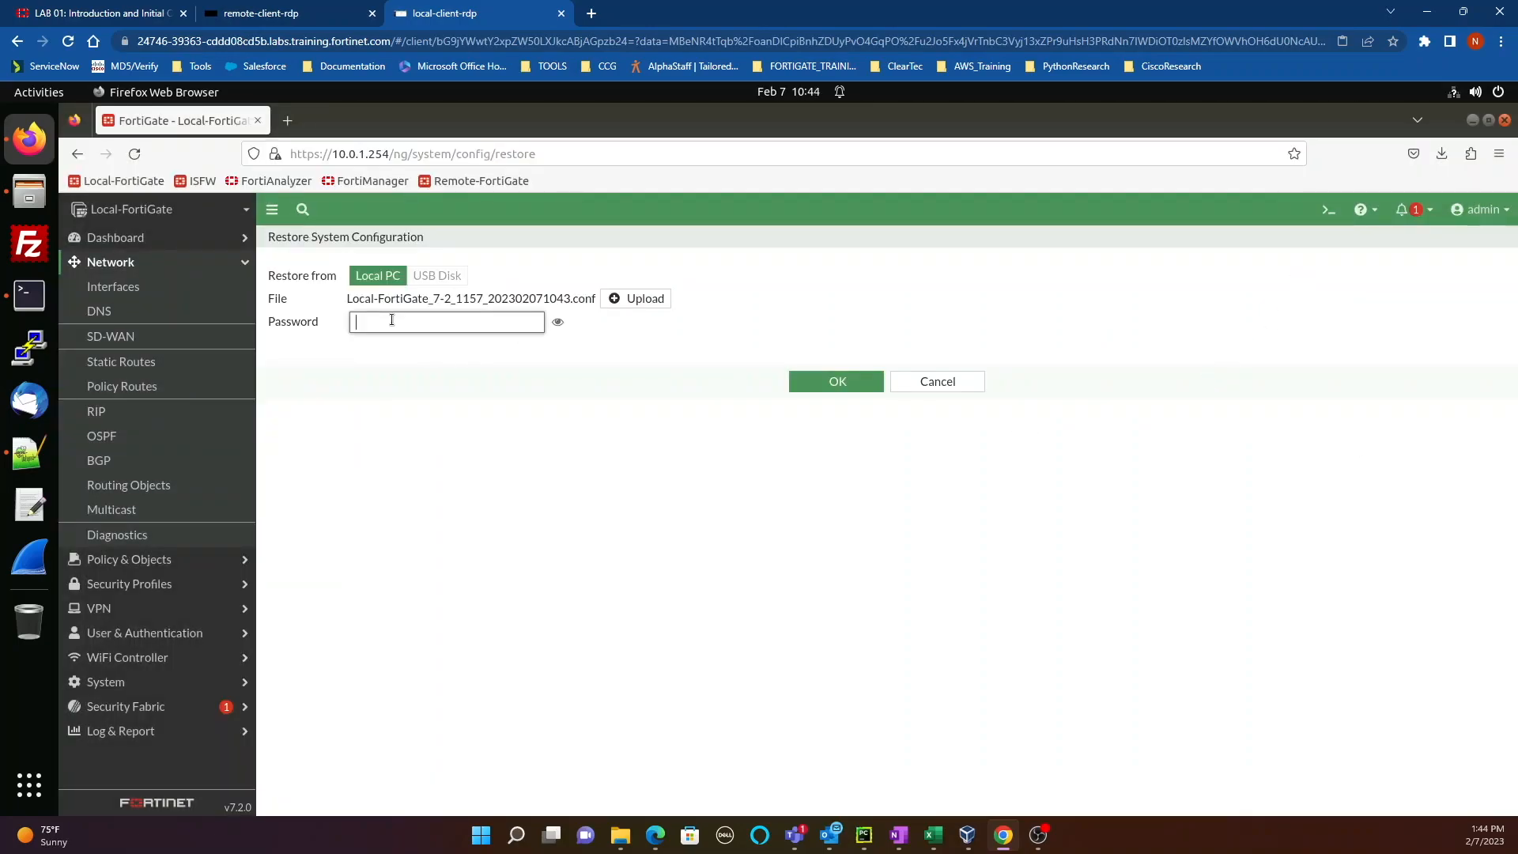
type("fortinet")
left_click(558, 322)
left_click(834, 384)
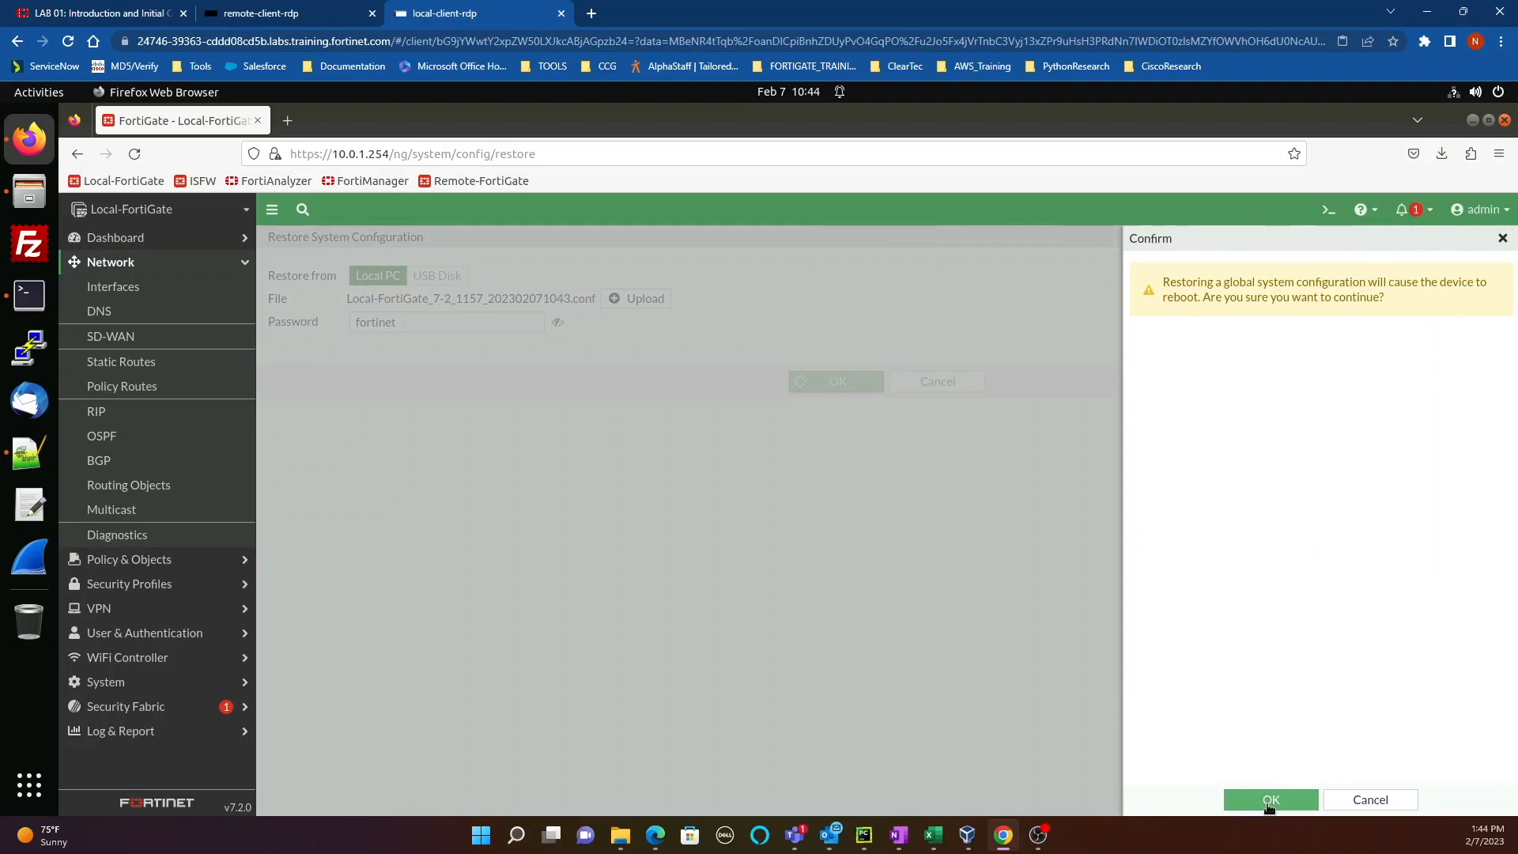
left_click(1269, 800)
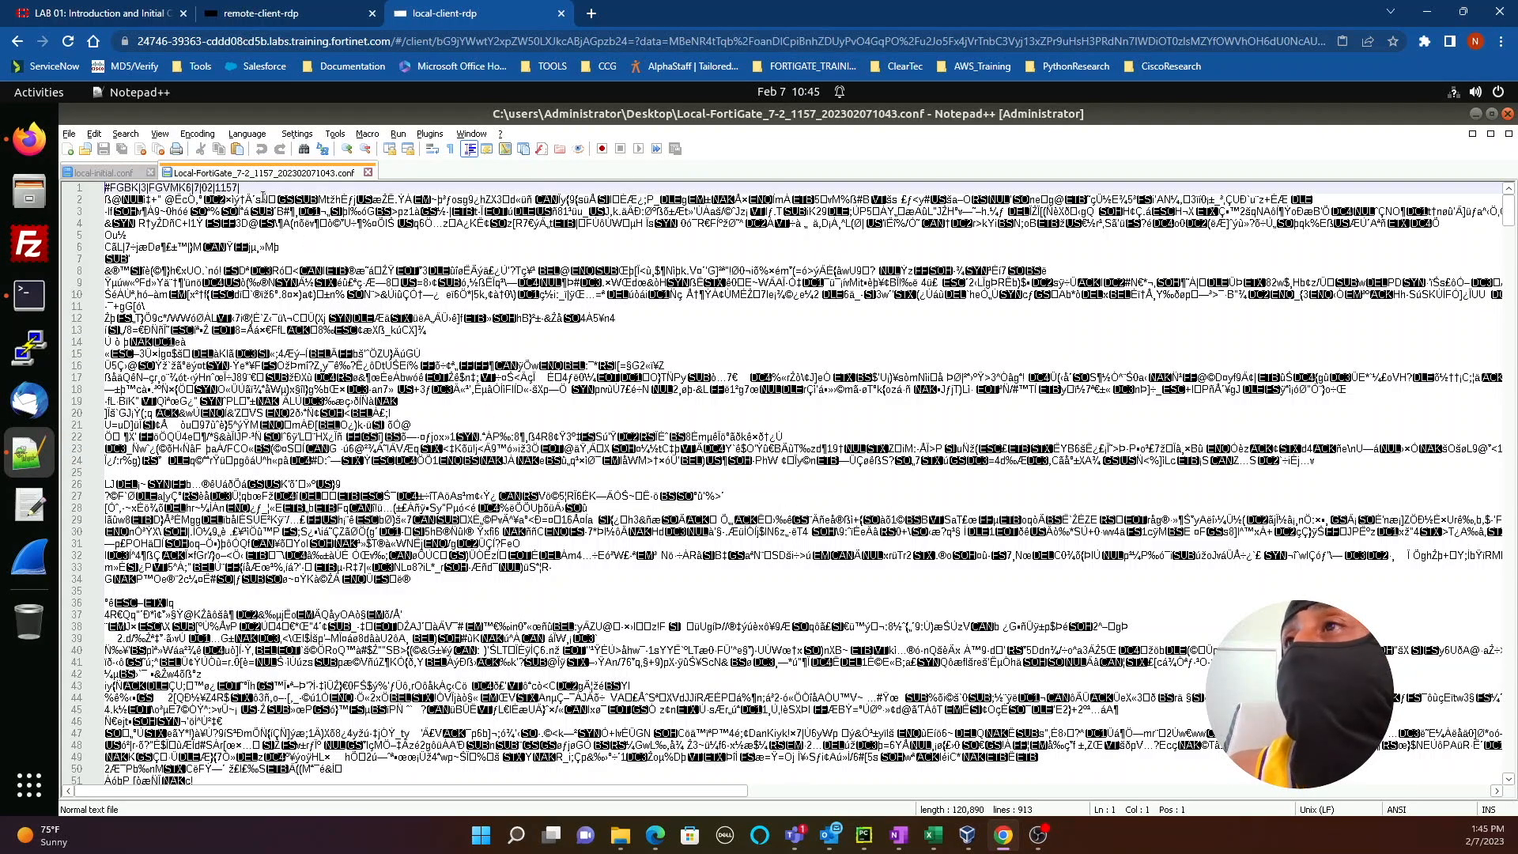
Step: Compare the encrypted backup's scrambled header with local-initial.conf's readable version line and build number, ending on local-initial.conf
left_click_drag(244, 185, 77, 184)
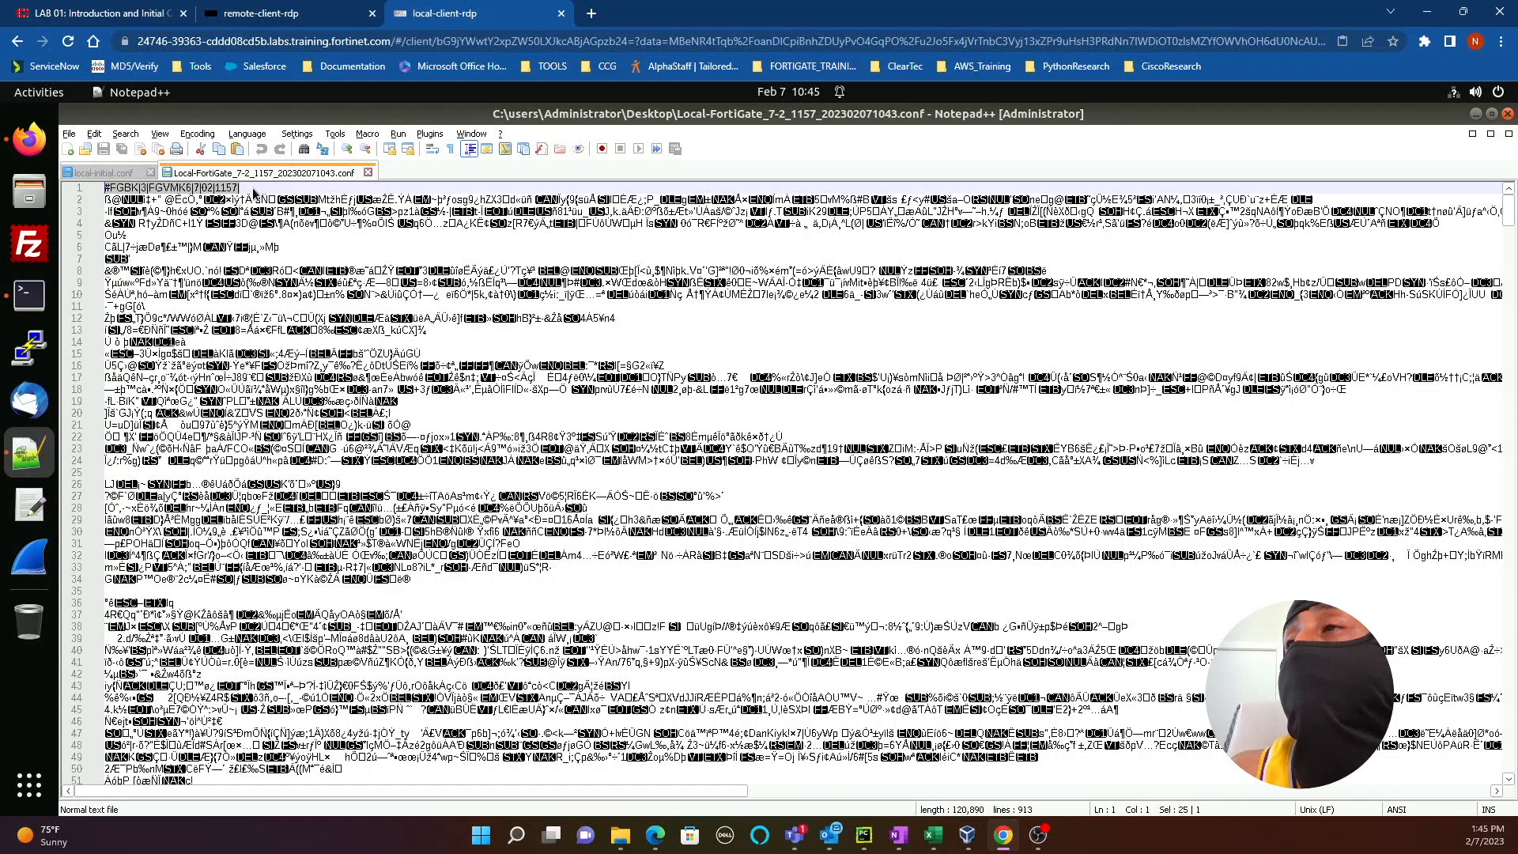
left_click(108, 173)
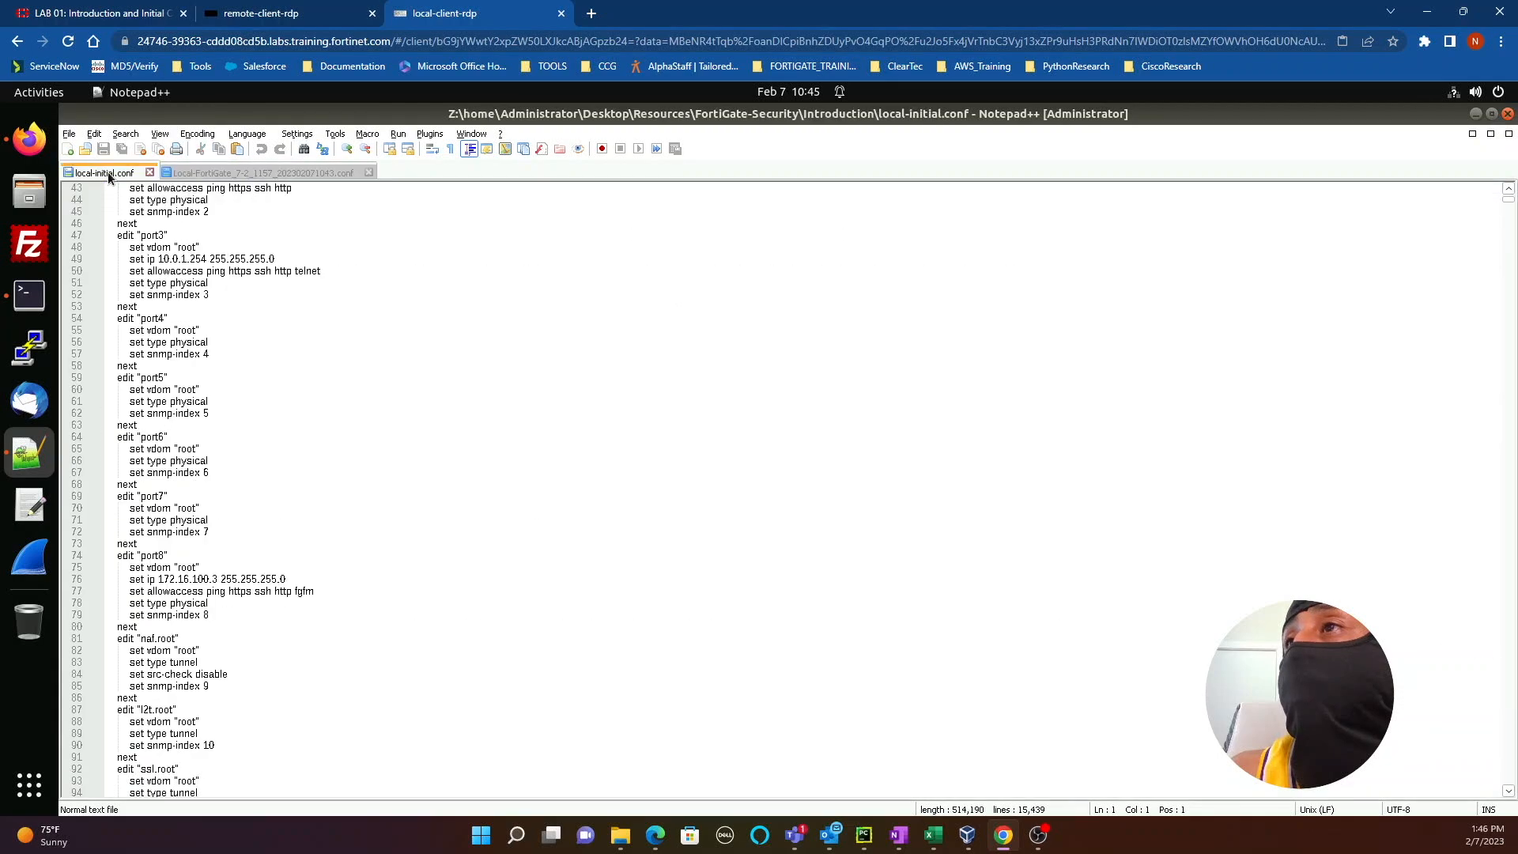
scroll(1401, 421, "up", 12)
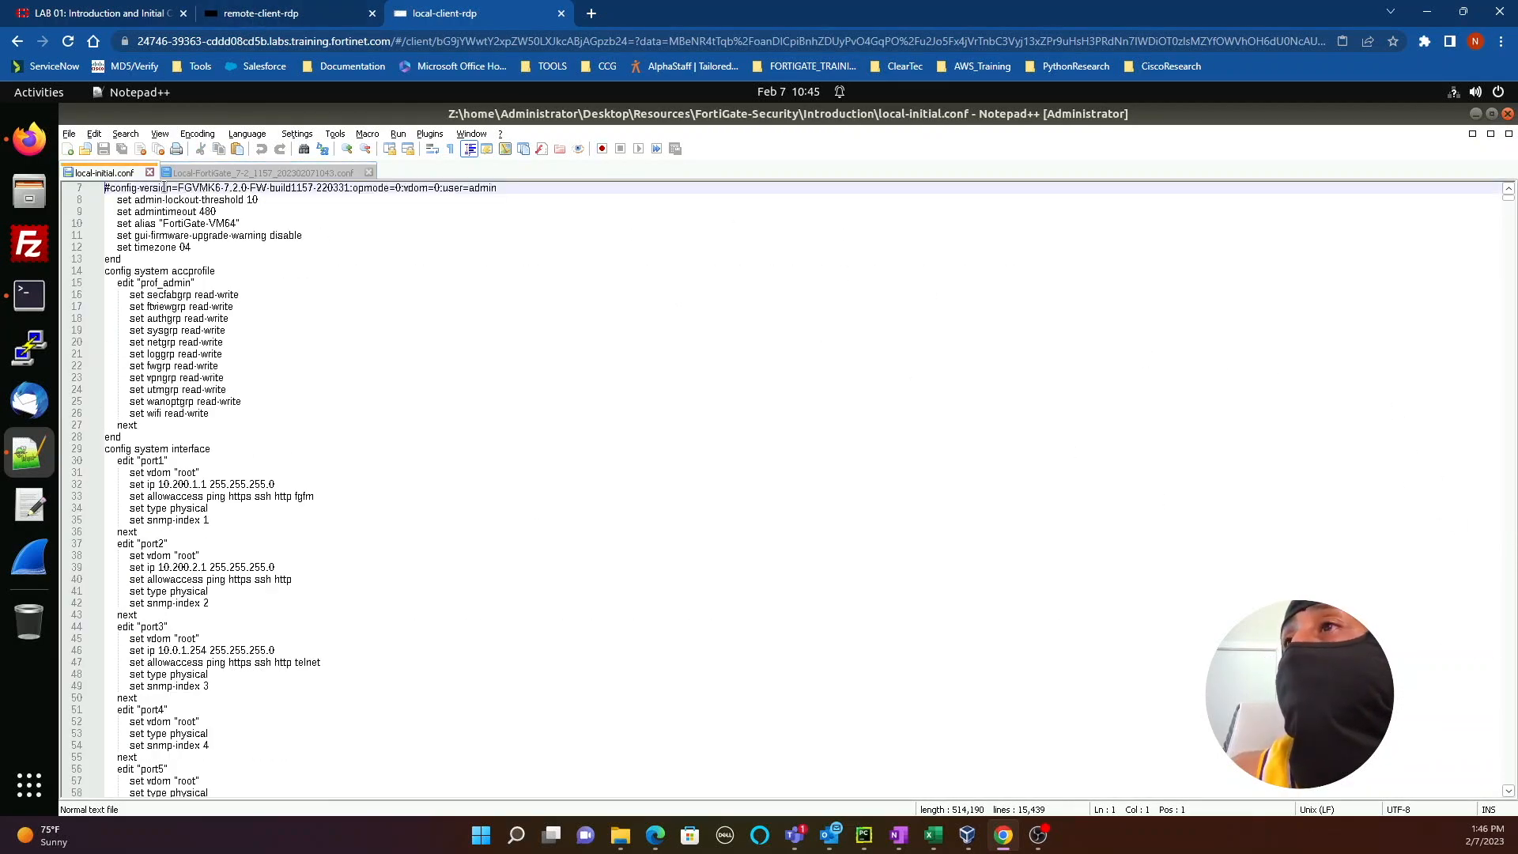
left_click(164, 187)
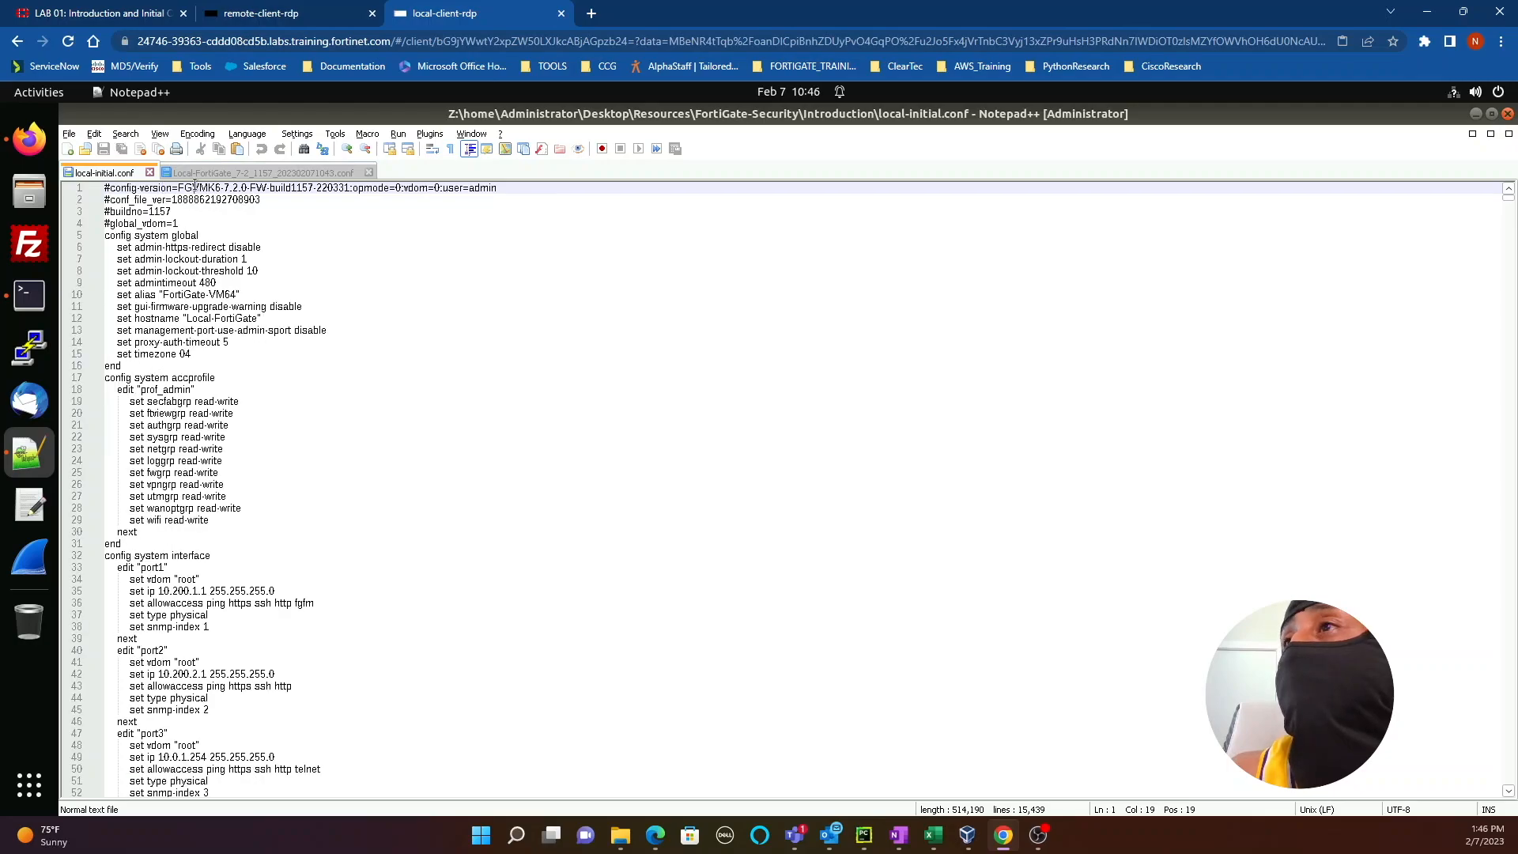
left_click_drag(276, 187, 314, 183)
left_click(220, 173)
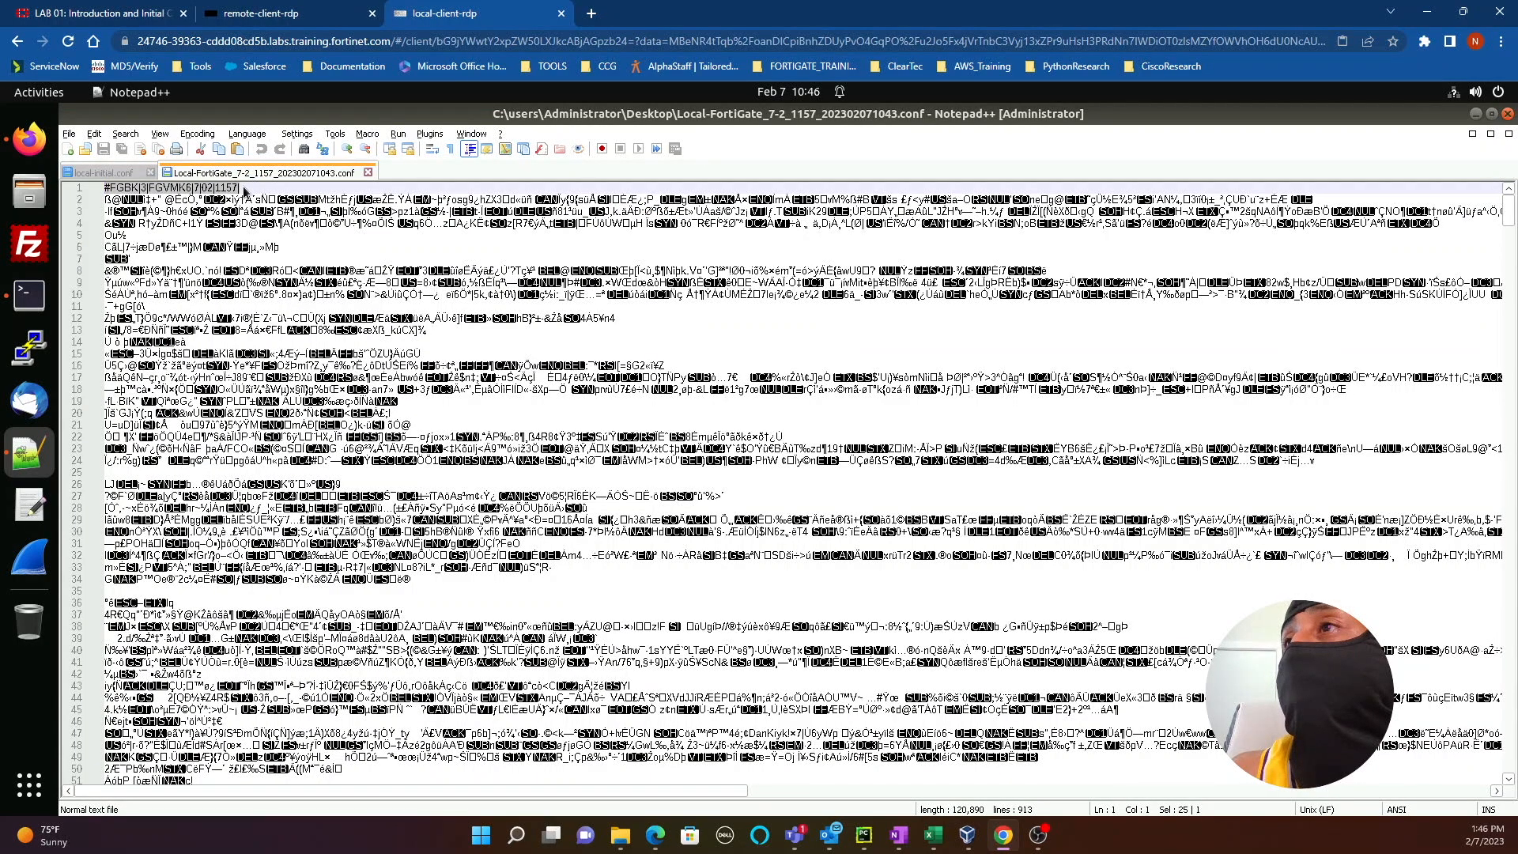
left_click(126, 174)
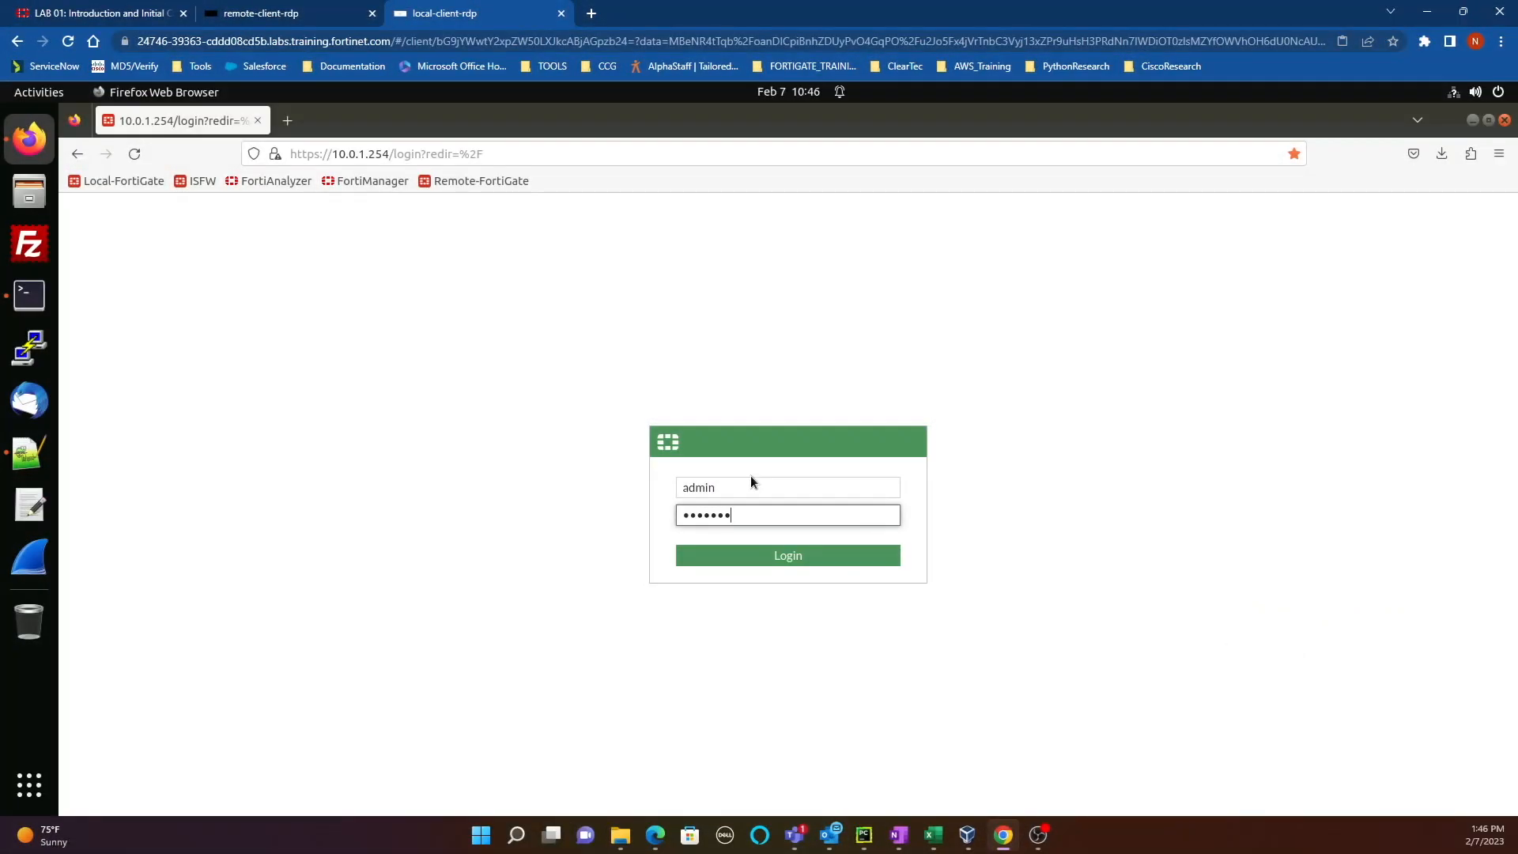
Step: Sign back in to the FortiGate after the restore and go to Network > Interfaces
type("d")
key("Return")
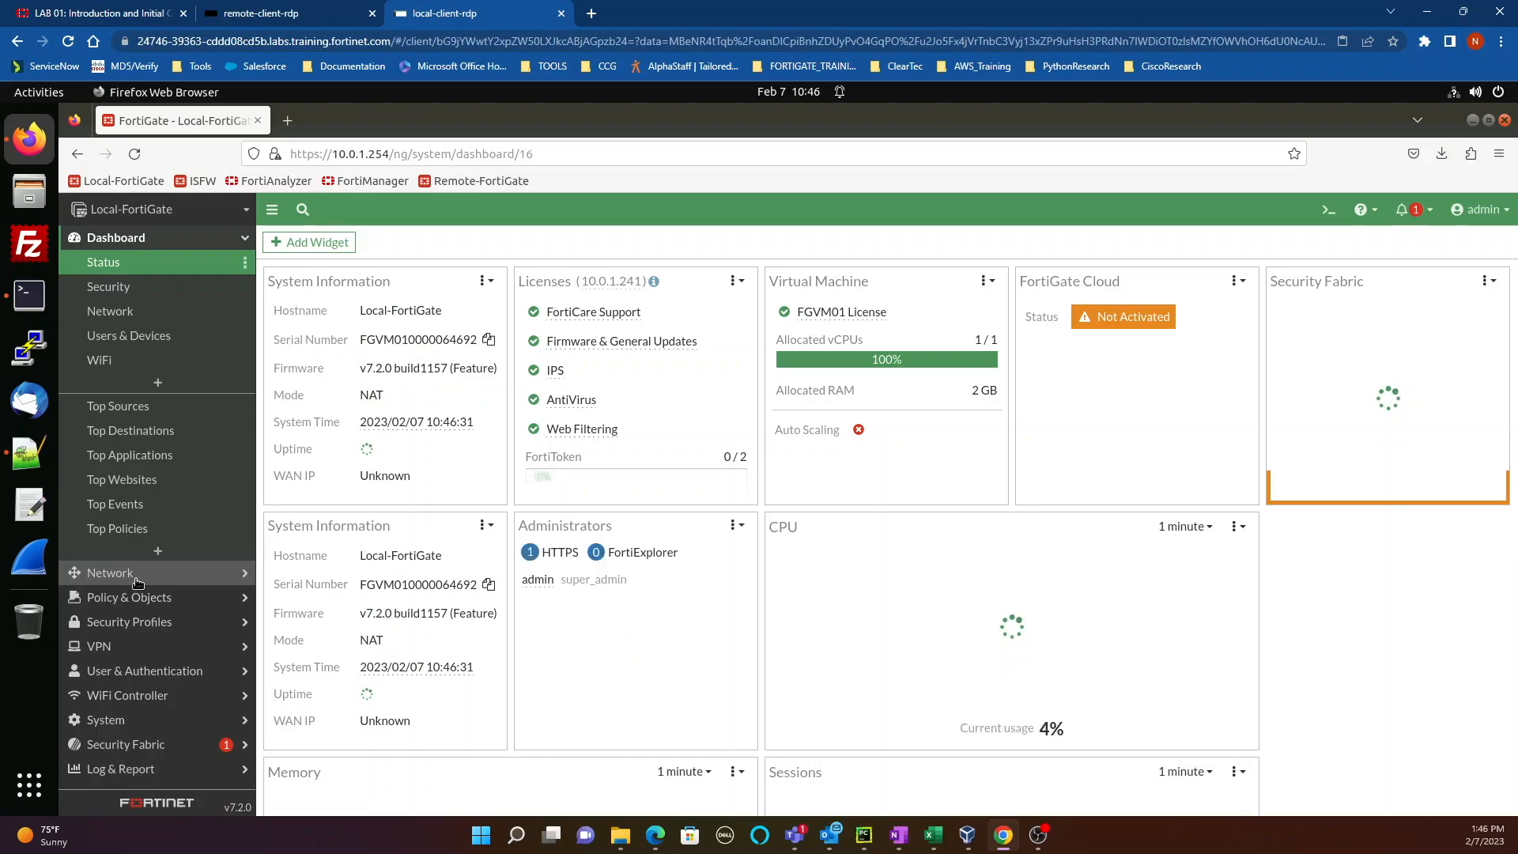
left_click(137, 574)
left_click(143, 291)
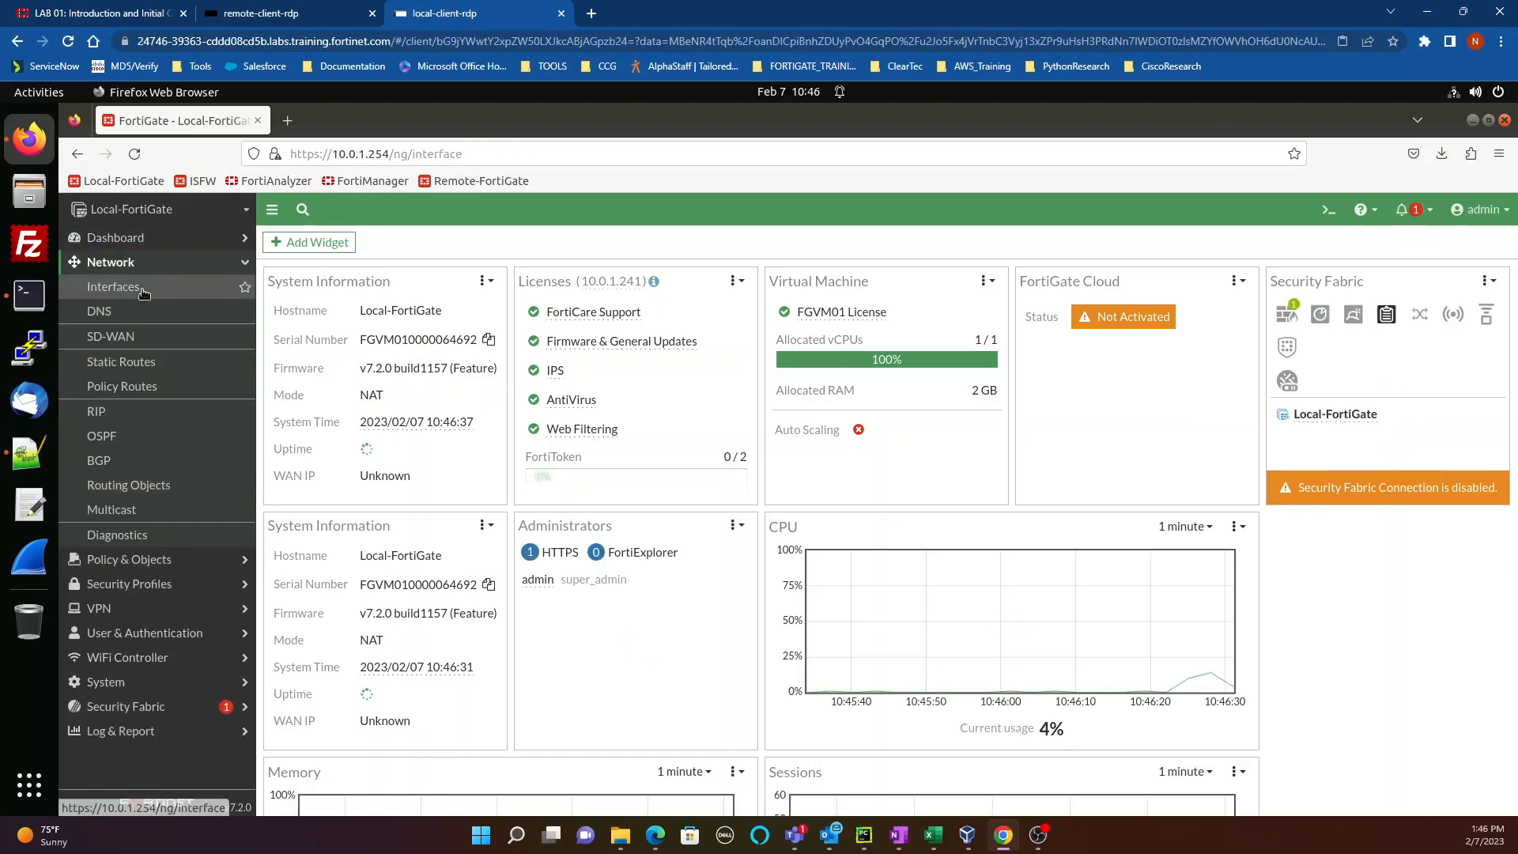